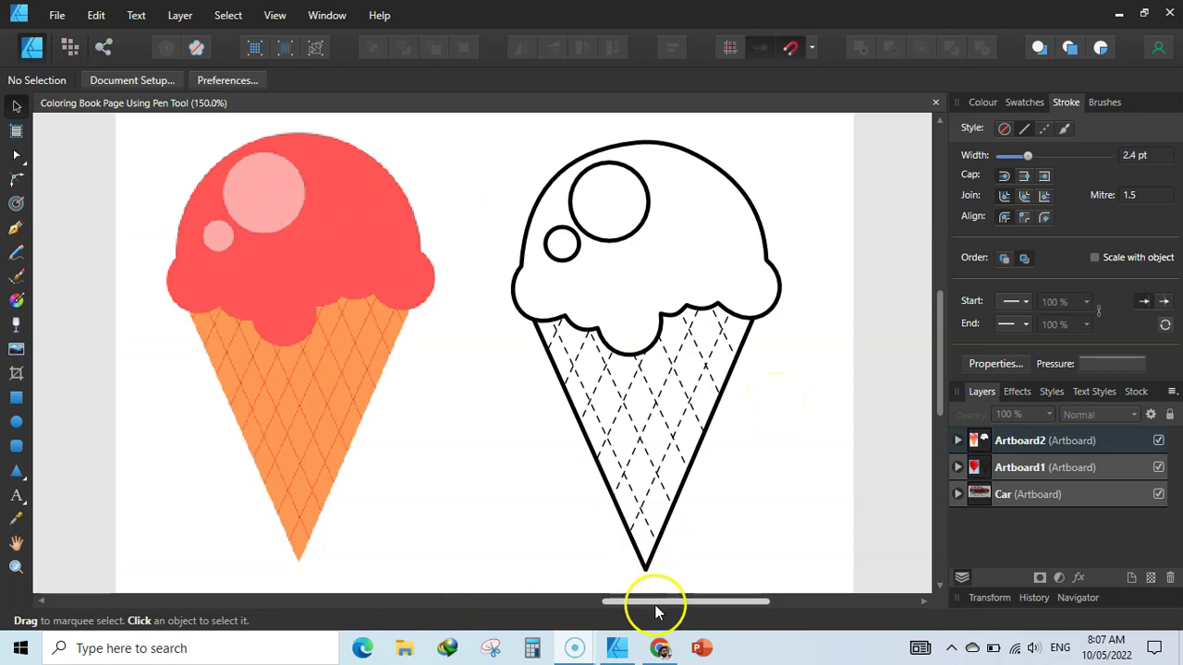
Step: Review the finished balloon, car and ice cream line-art examples and the cone ice cream image search in the browser
{"action": "left_click_drag", "start_coordinate": [653, 600], "coordinate": [441, 602]}
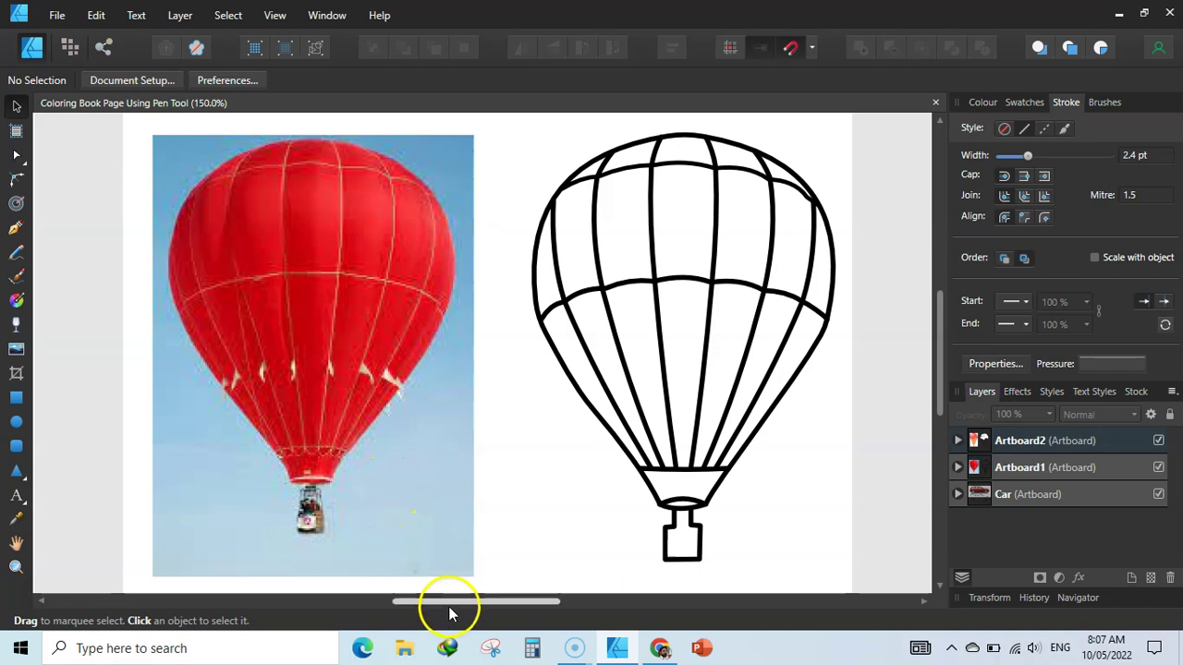
{"action": "left_click_drag", "start_coordinate": [448, 604], "coordinate": [260, 603]}
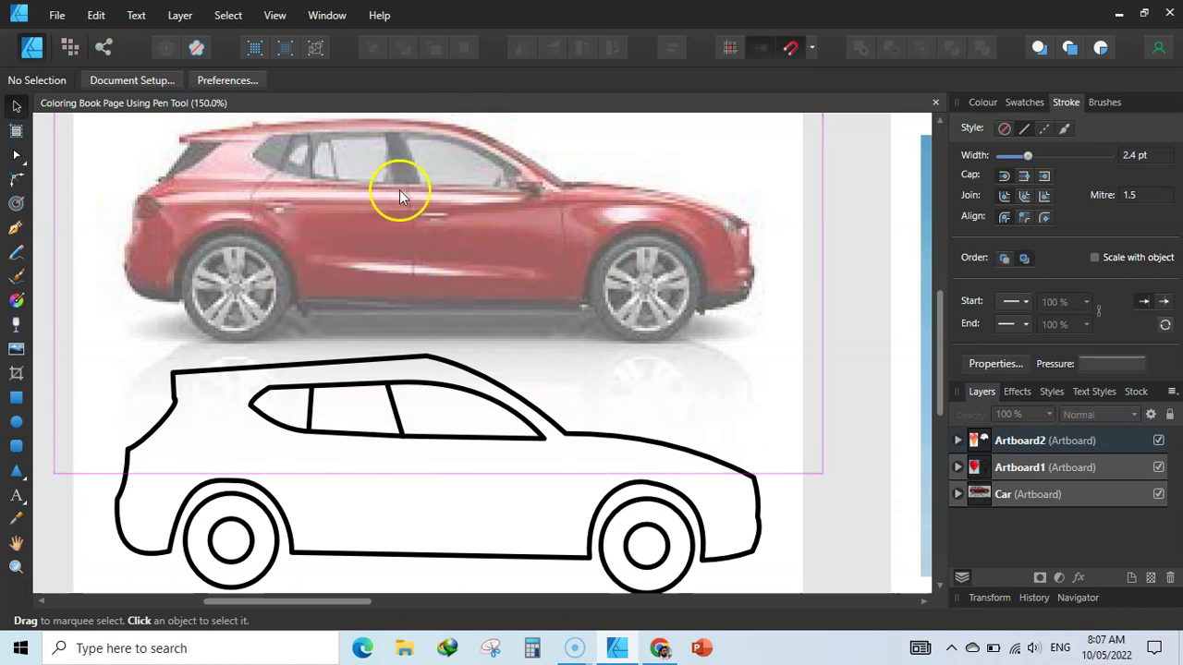
{"action": "left_click_drag", "start_coordinate": [331, 602], "coordinate": [696, 605]}
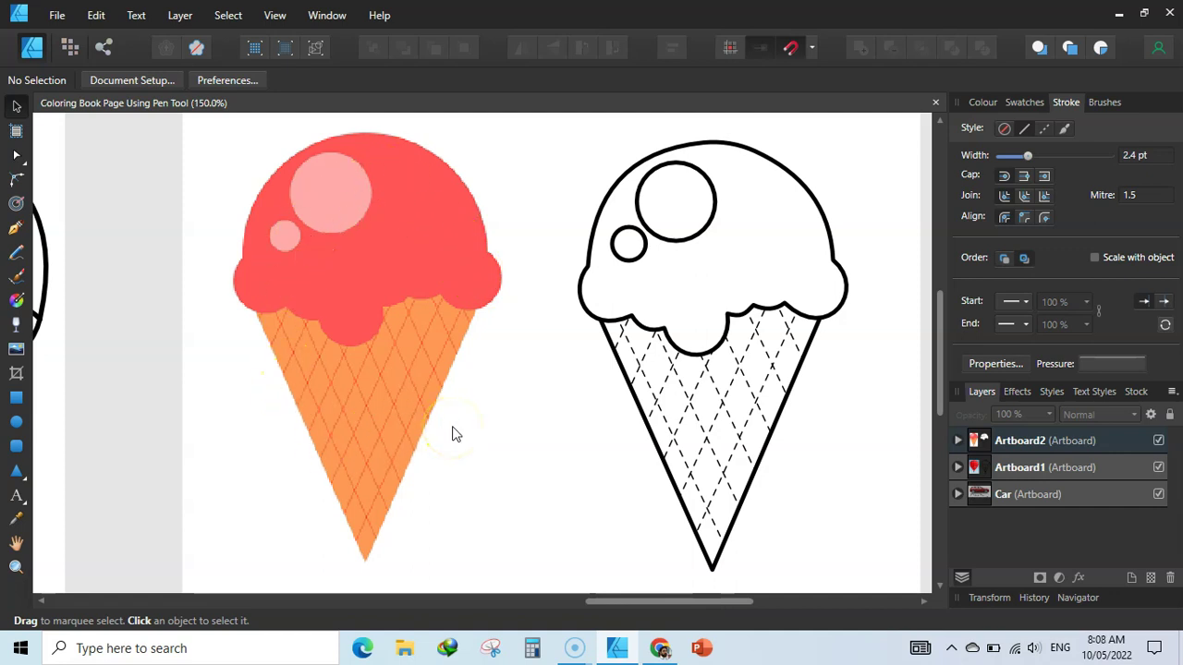
{"action": "left_click", "coordinate": [660, 650]}
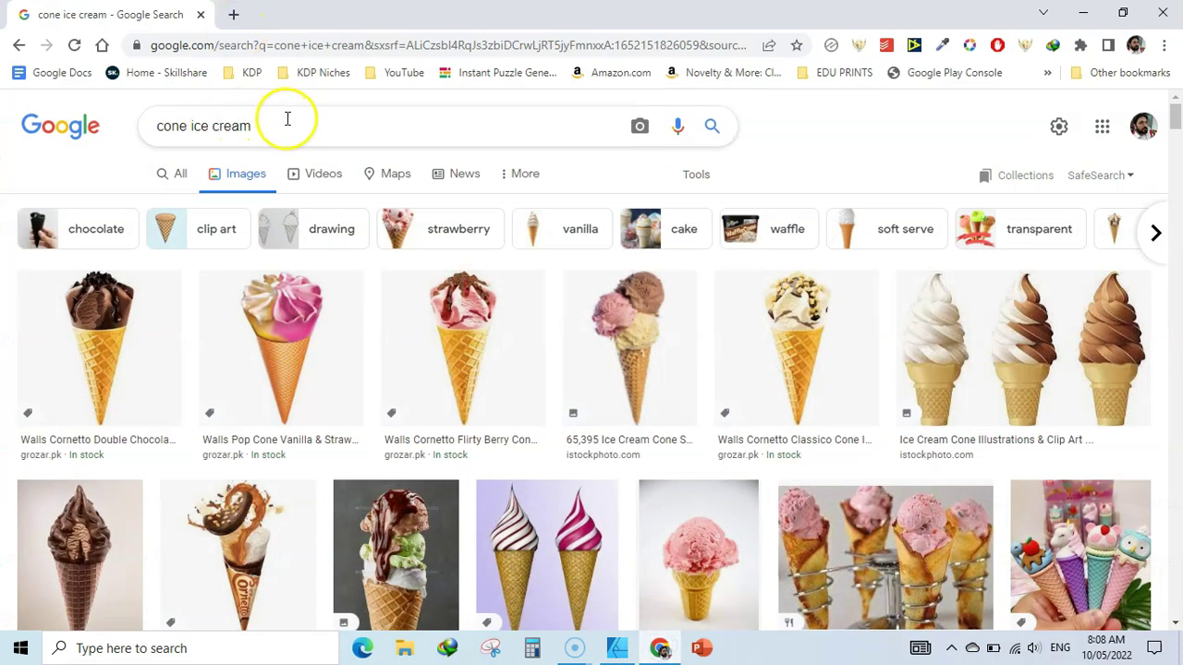
{"action": "left_click", "coordinate": [660, 650]}
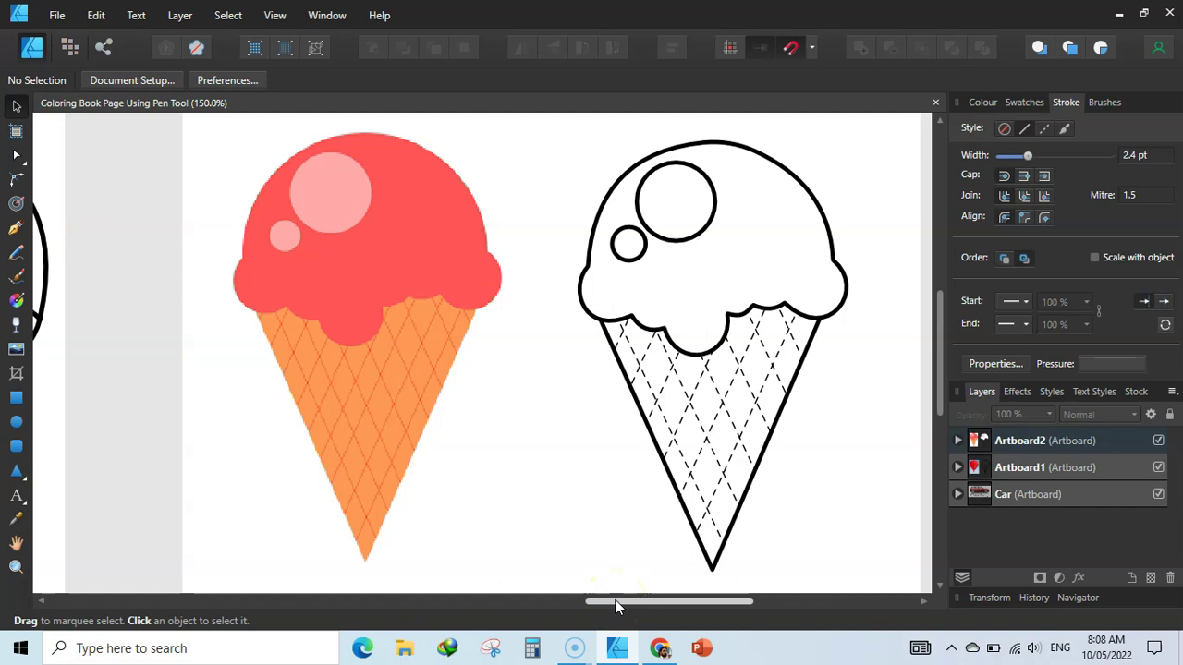
{"action": "key", "text": "ctrl+minus"}
{"action": "left_click", "coordinate": [1020, 441]}
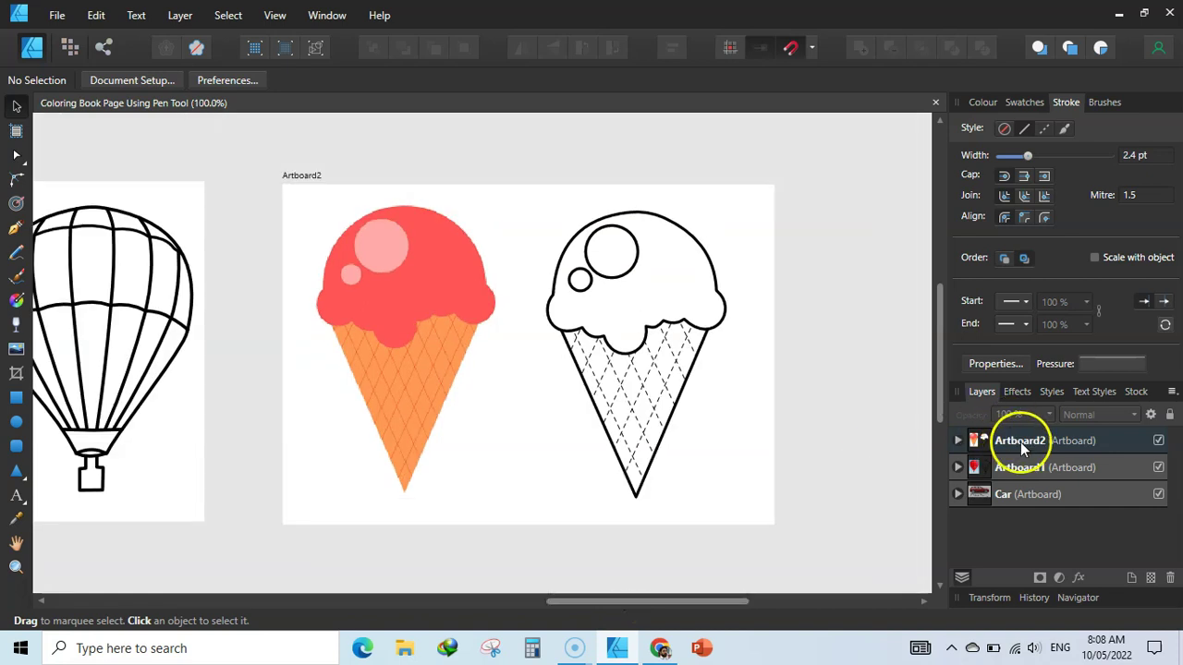
Step: Create a new 8.5 x 11 in document and insert an artboard at document size
{"action": "left_click", "coordinate": [56, 15]}
{"action": "left_click", "coordinate": [78, 54]}
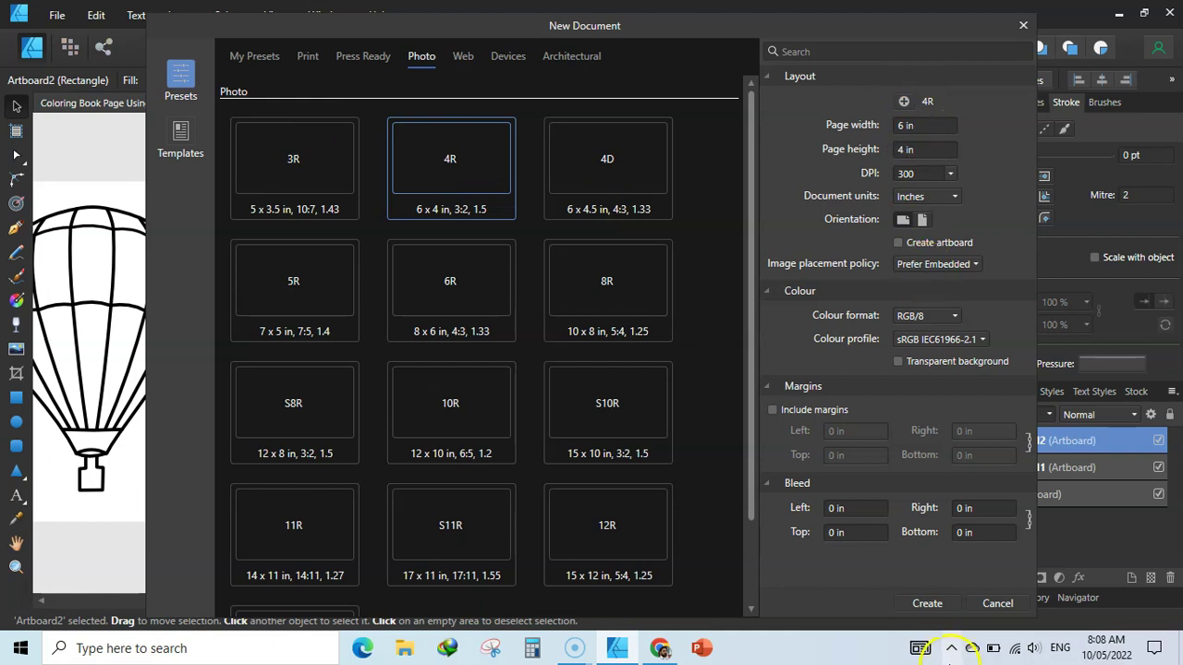
{"action": "left_click", "coordinate": [936, 129]}
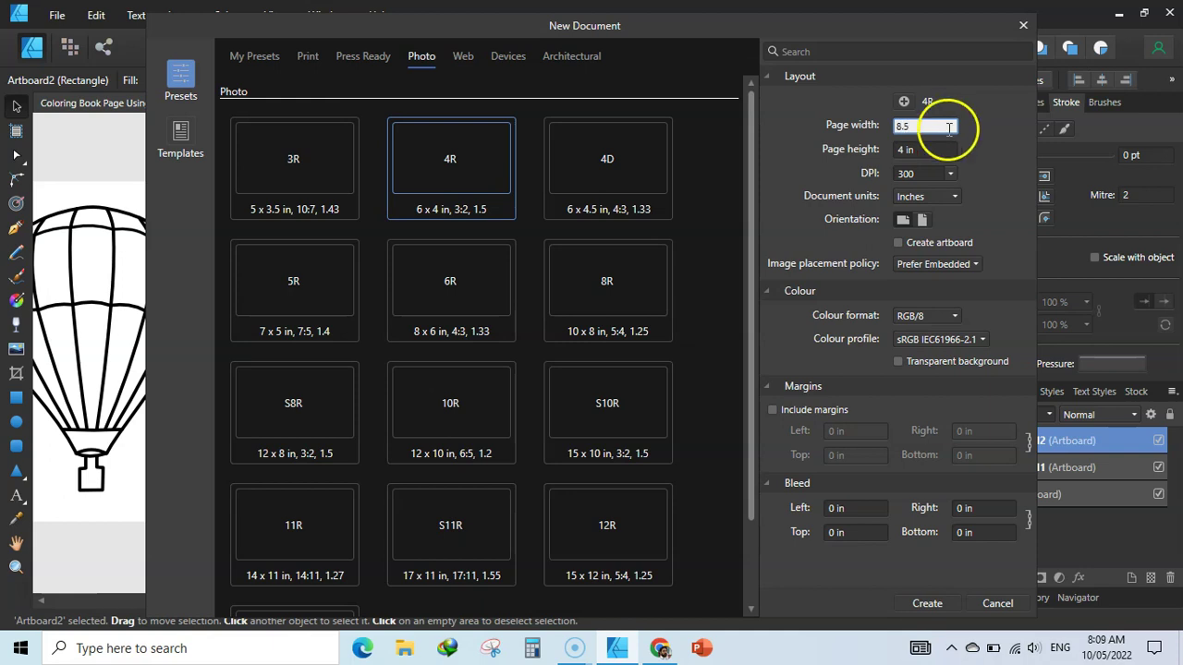
{"action": "left_click", "coordinate": [926, 151]}
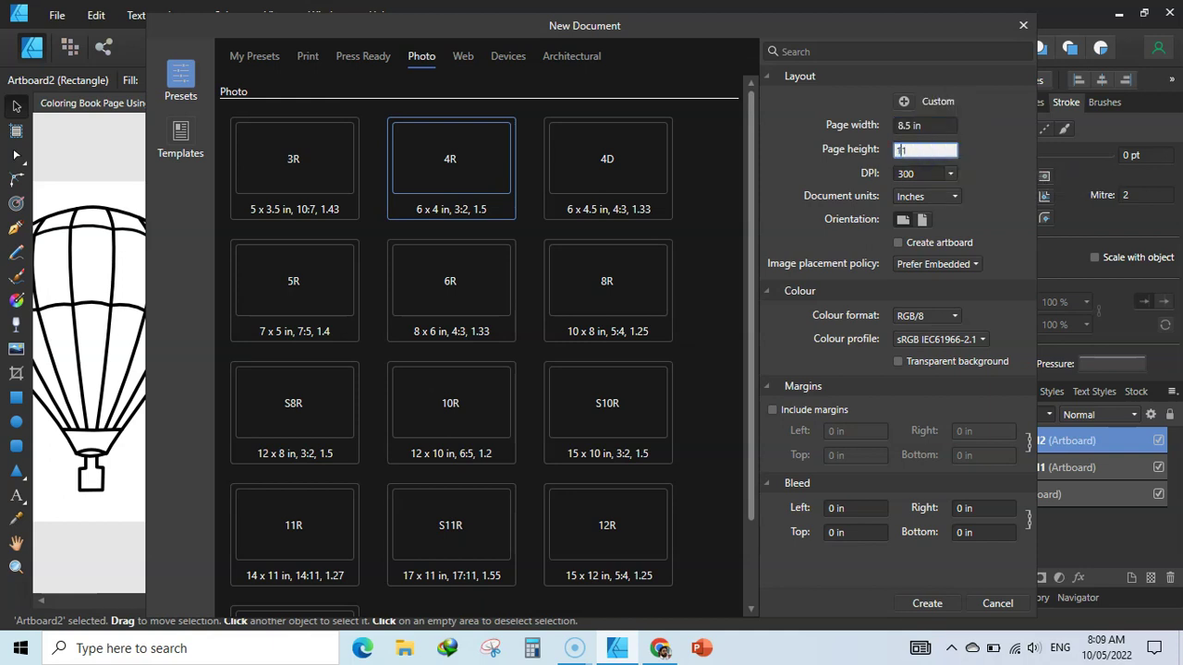
{"action": "left_click", "coordinate": [941, 605]}
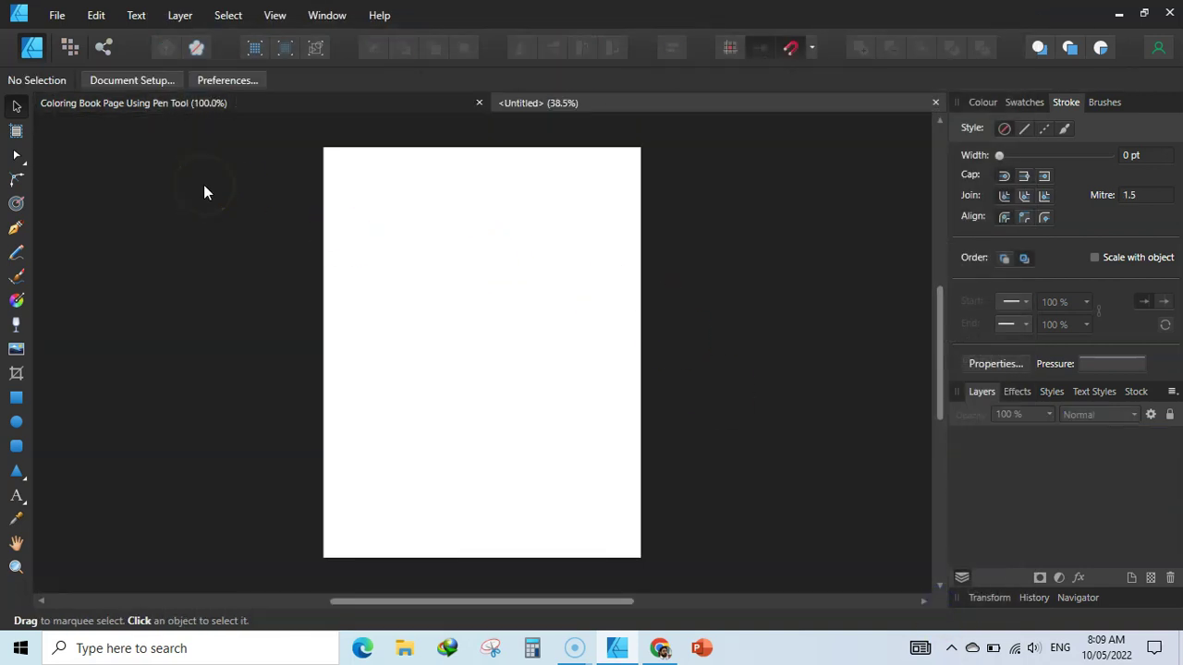
{"action": "left_click", "coordinate": [17, 132]}
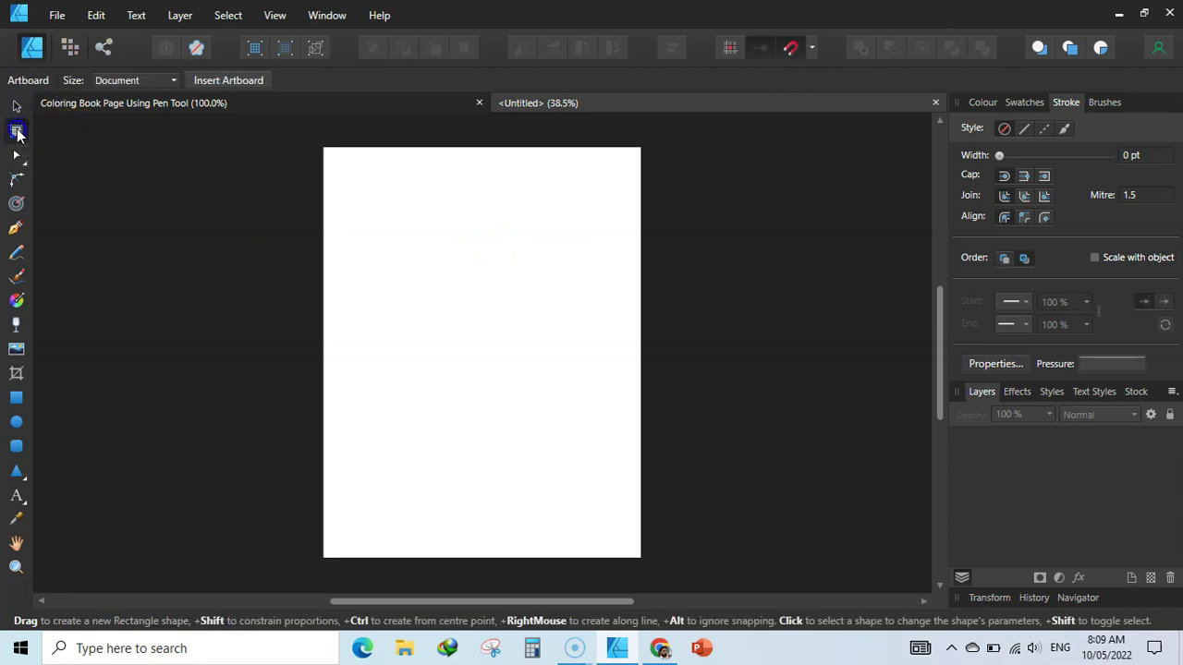
{"action": "left_click", "coordinate": [218, 83]}
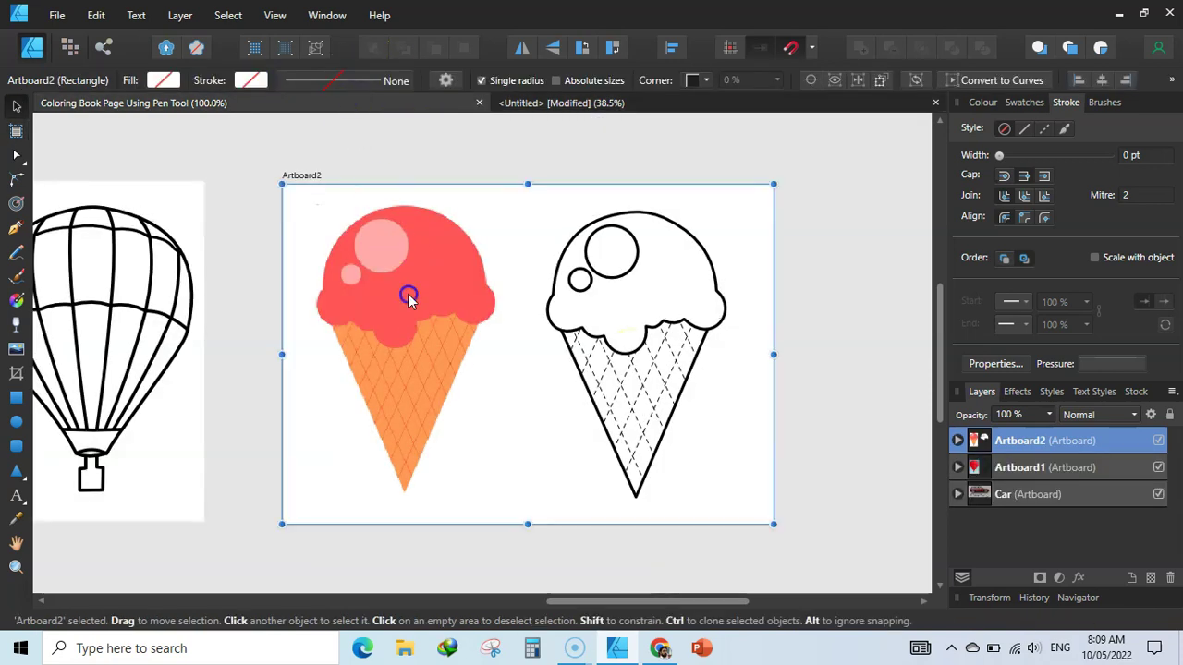
Step: Copy the coloured ice cream image from the Coloring Book Page Using Pen Tool document and paste it into the new document's artboard
{"action": "left_click", "coordinate": [408, 296]}
{"action": "right_click", "coordinate": [408, 296]}
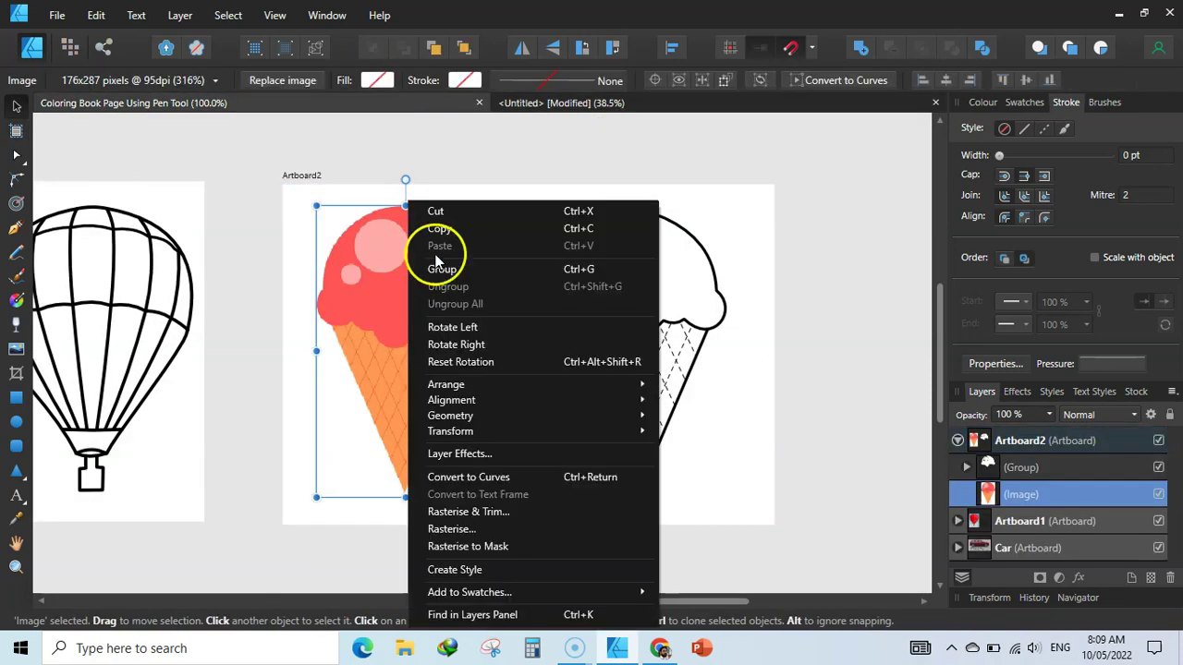
{"action": "left_click", "coordinate": [451, 229]}
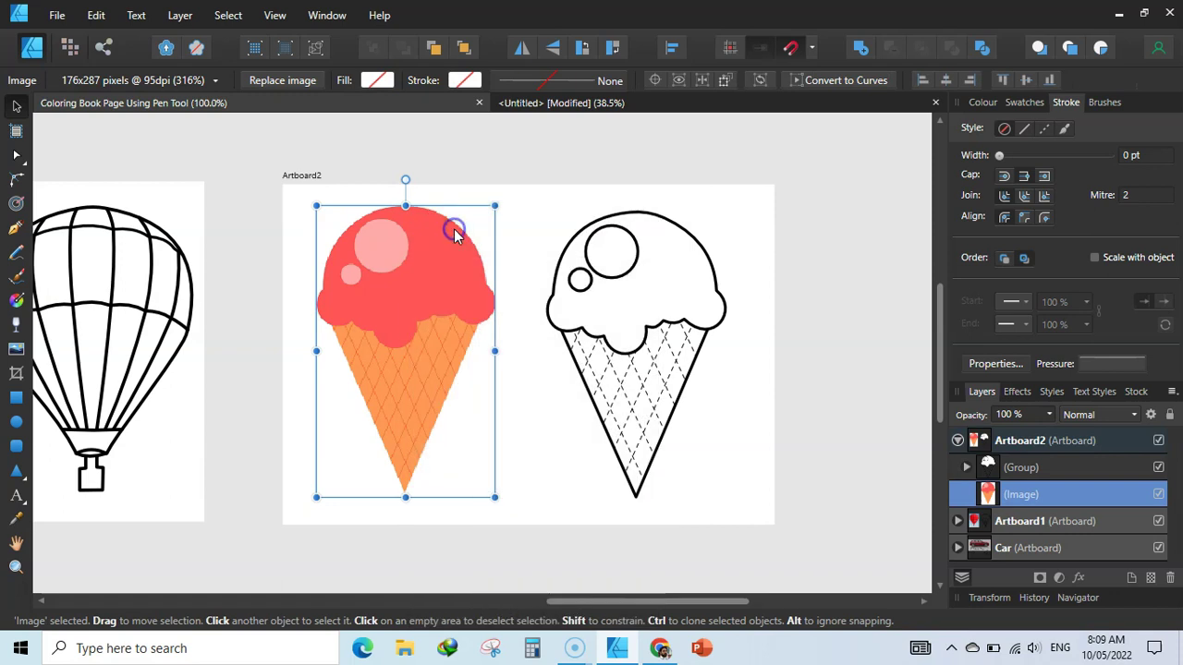
{"action": "left_click", "coordinate": [560, 103]}
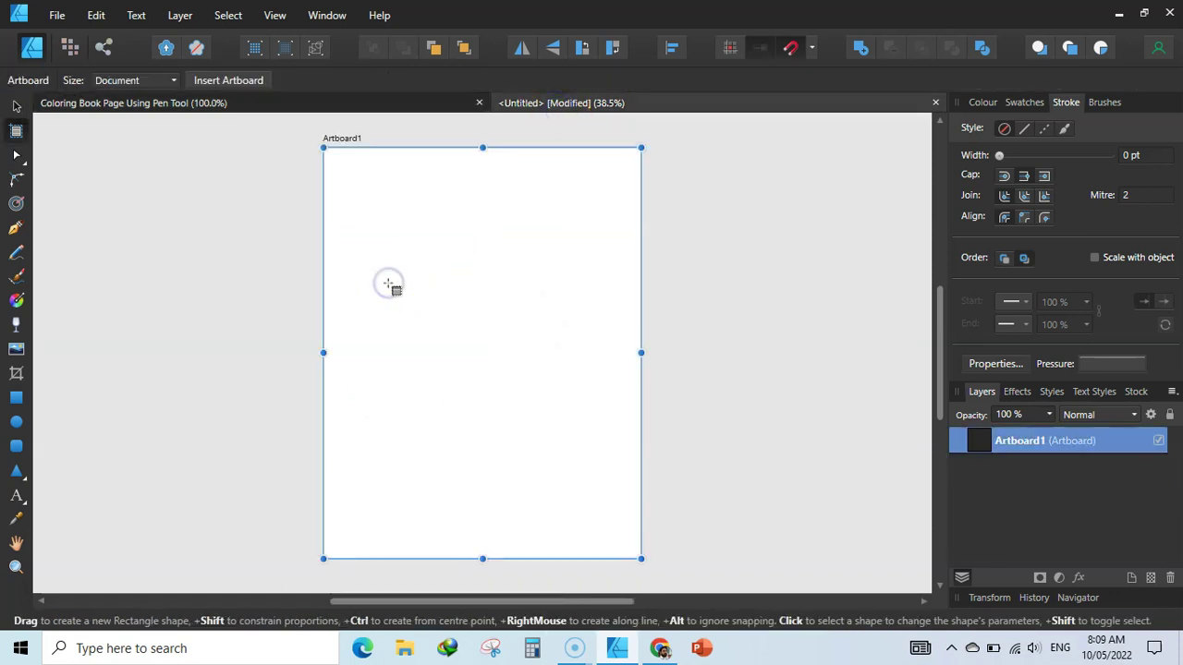
{"action": "key", "text": "ctrl+v"}
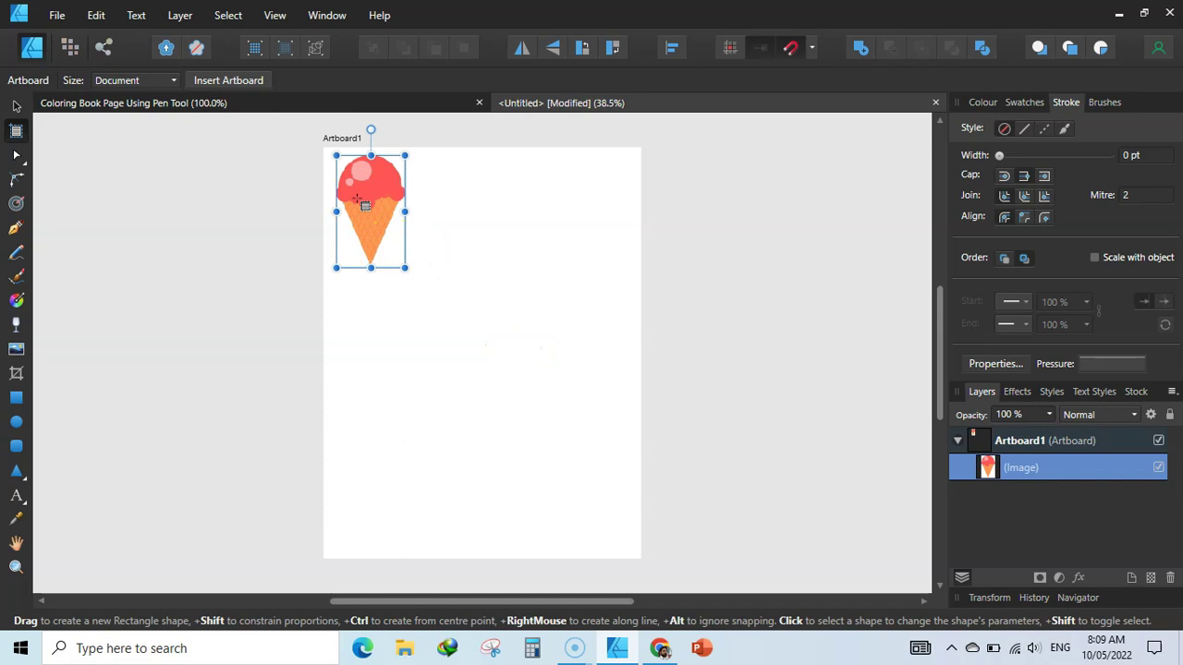
Step: Enlarge the pasted ice cream image proportionally to fill most of the artboard and centre it on the page
{"action": "left_click", "coordinate": [17, 109]}
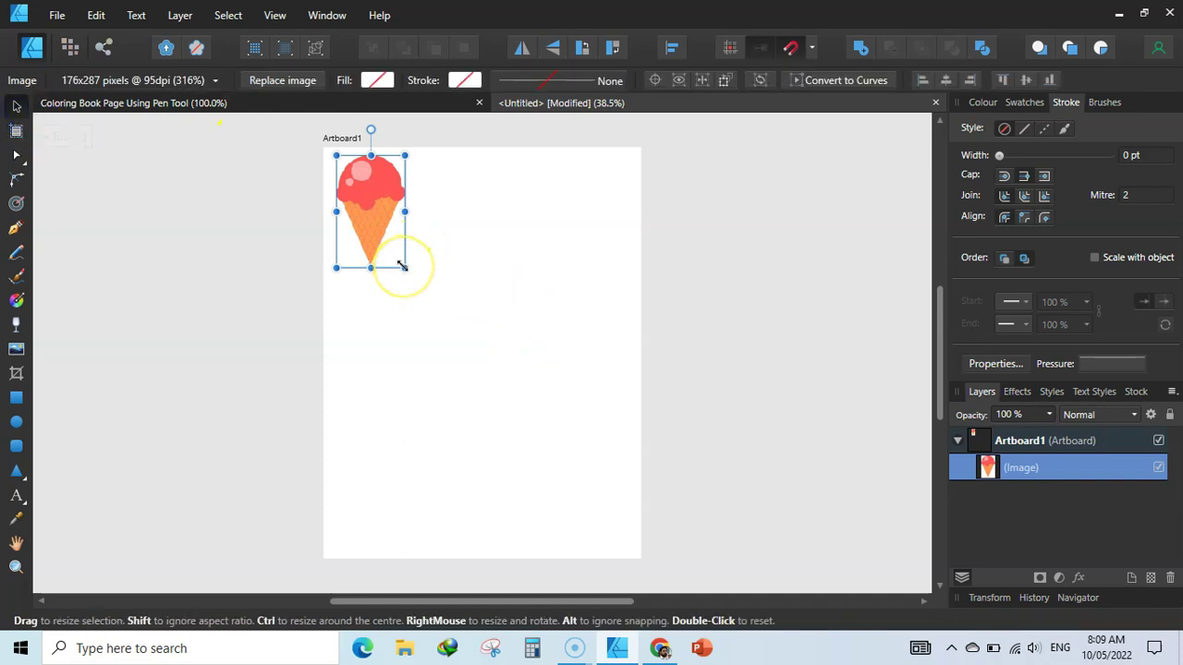
{"action": "left_click_drag", "start_coordinate": [403, 267], "coordinate": [472, 331]}
{"action": "key", "text": "ctrl+z"}
{"action": "left_click_drag", "start_coordinate": [407, 267], "coordinate": [572, 449]}
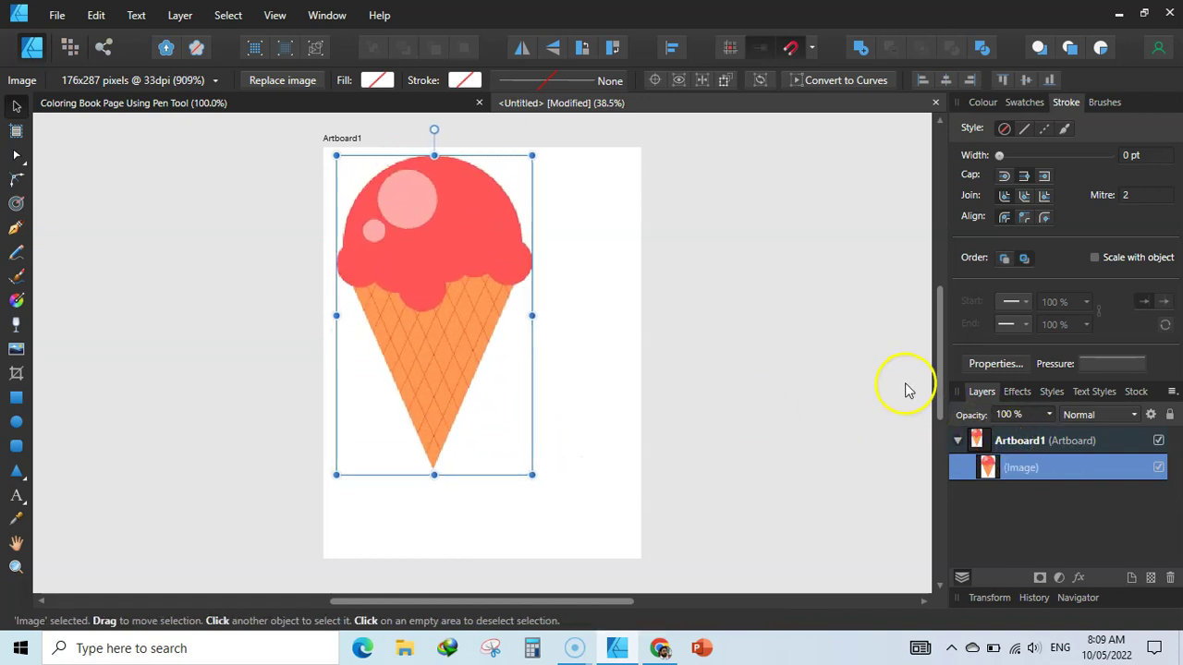
{"action": "left_click_drag", "start_coordinate": [430, 268], "coordinate": [475, 307]}
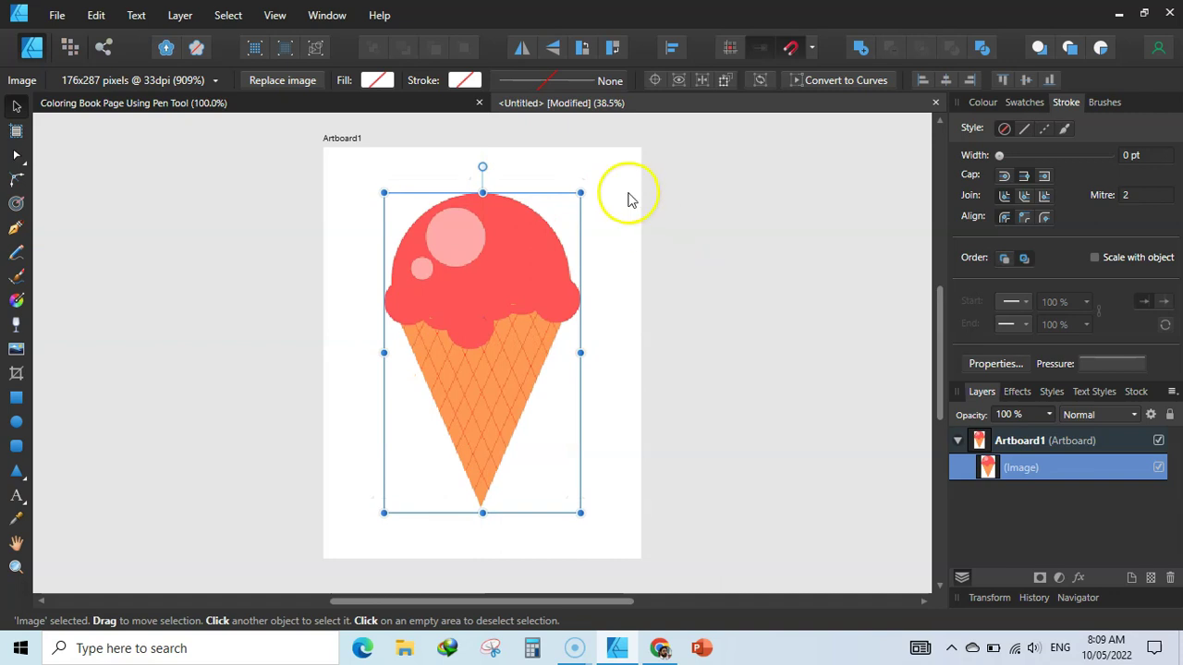
{"action": "left_click_drag", "start_coordinate": [581, 192], "coordinate": [596, 181]}
{"action": "left_click_drag", "start_coordinate": [478, 304], "coordinate": [475, 312]}
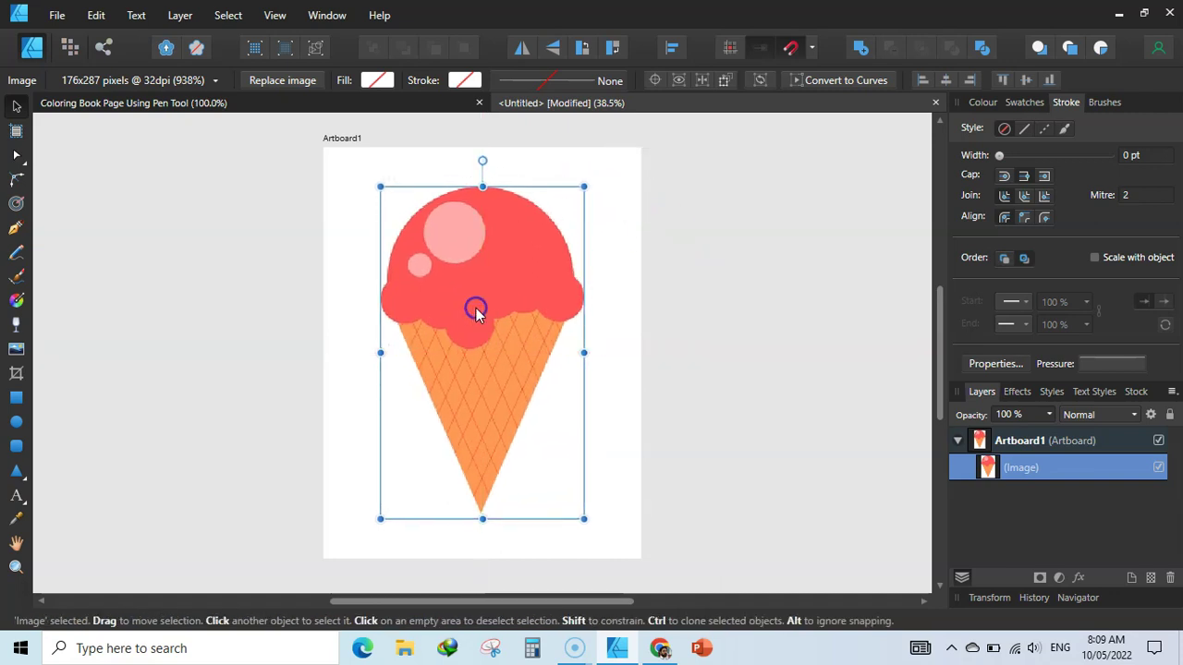
Step: Set up the Pen tool with a 2.1 pt black stroke and no fill
{"action": "left_click", "coordinate": [16, 228]}
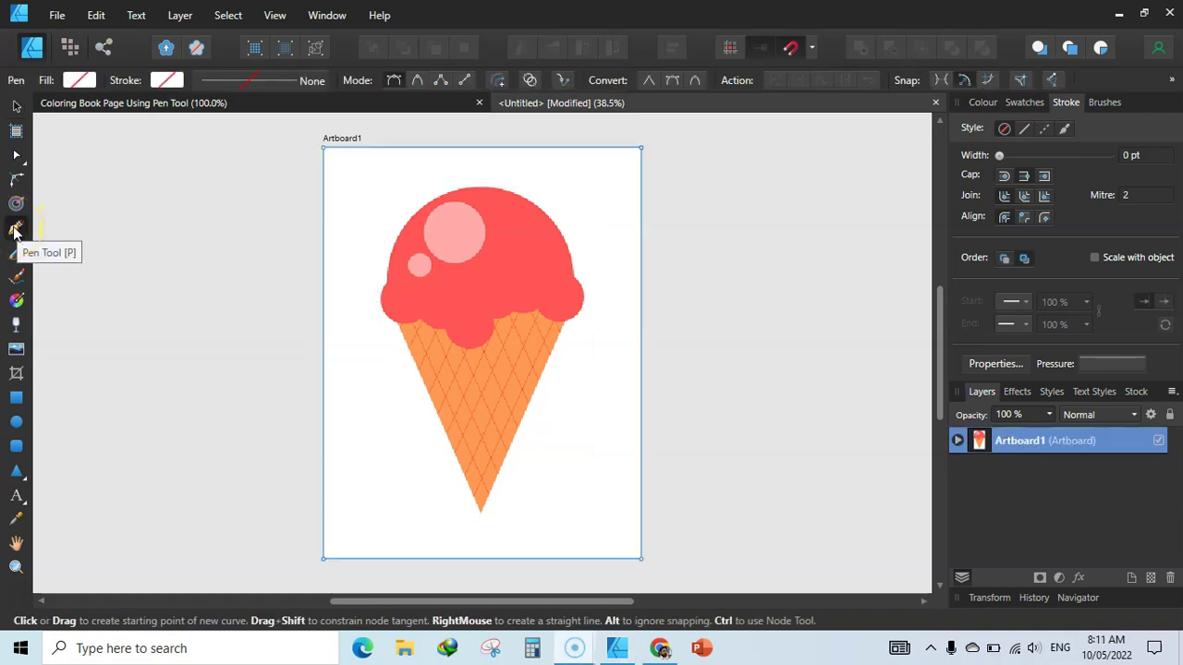
{"action": "left_click_drag", "start_coordinate": [1002, 155], "coordinate": [1027, 155]}
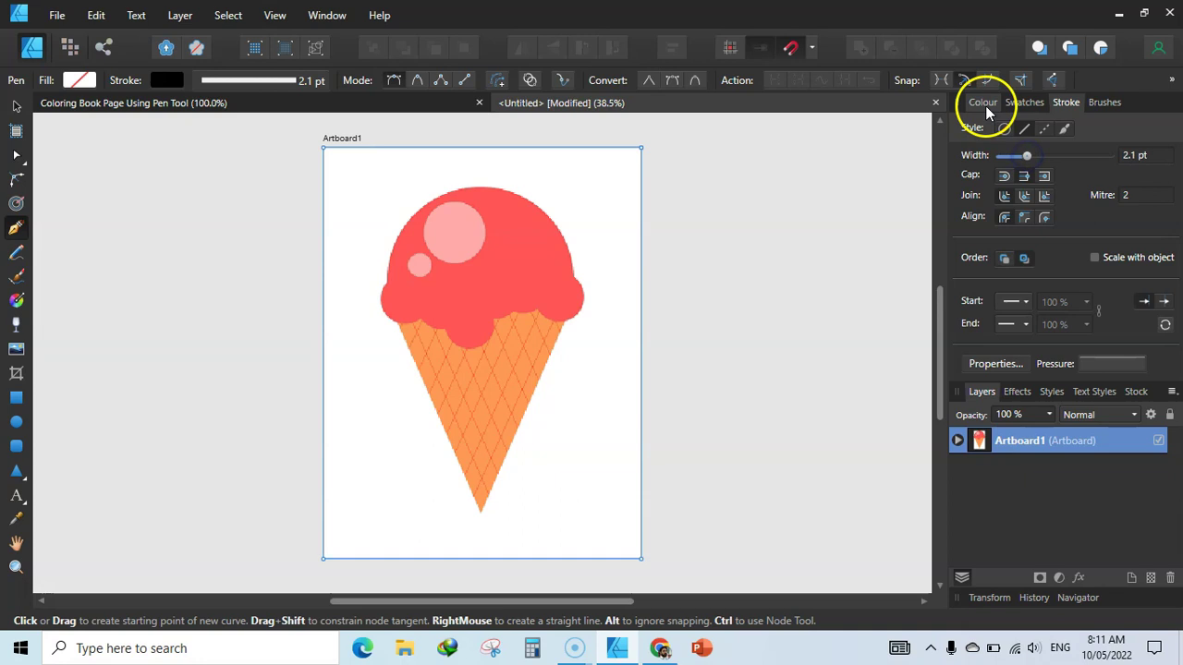
{"action": "left_click", "coordinate": [1024, 102]}
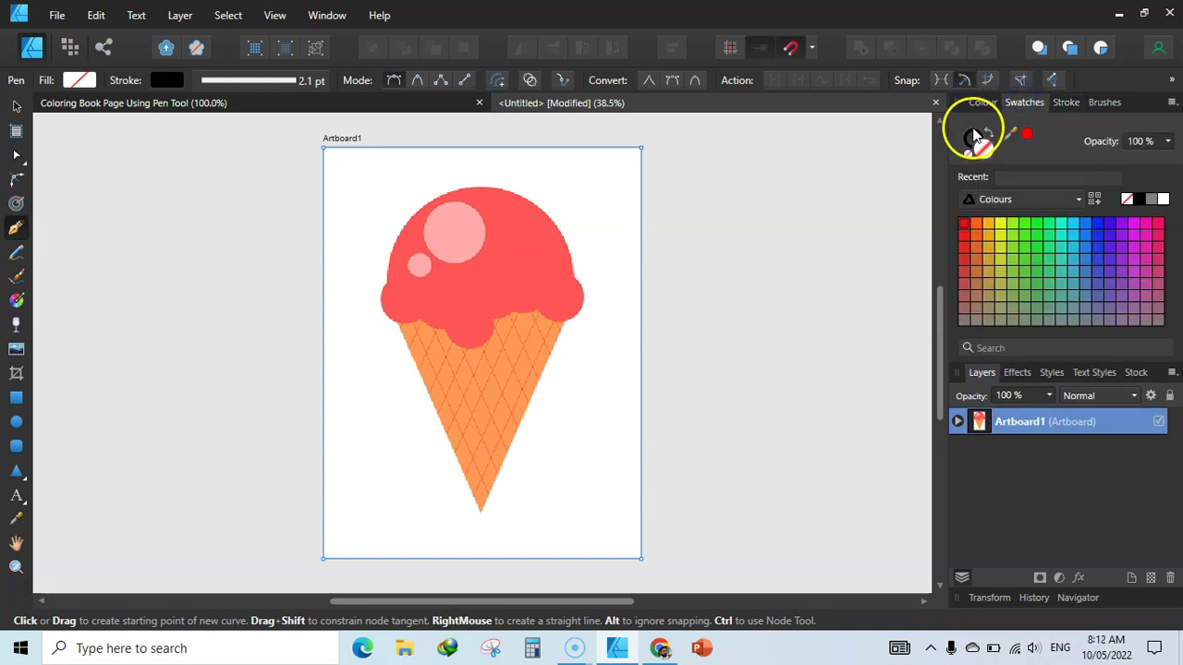
{"action": "left_click", "coordinate": [982, 148]}
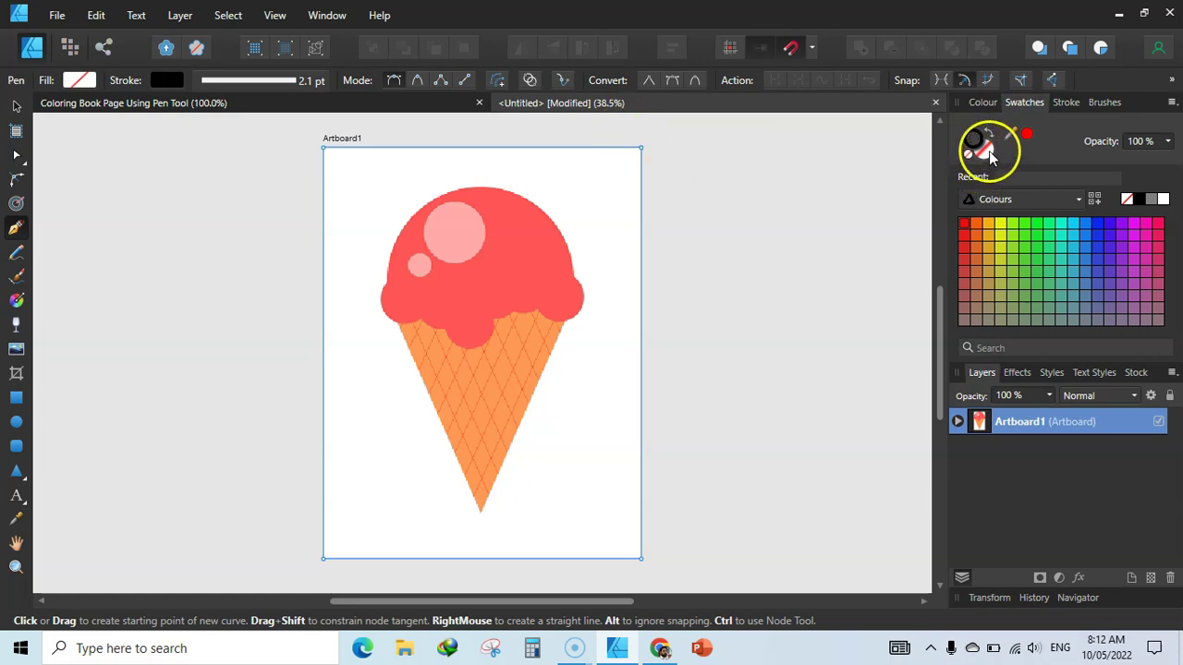
Step: Trace the scoop's lower drip edge with straight pen segments, placing a node at each of the five corners between the drips
{"action": "scroll", "coordinate": [314, 219], "scroll_direction": "up", "scroll_amount": 8, "text": "ctrl"}
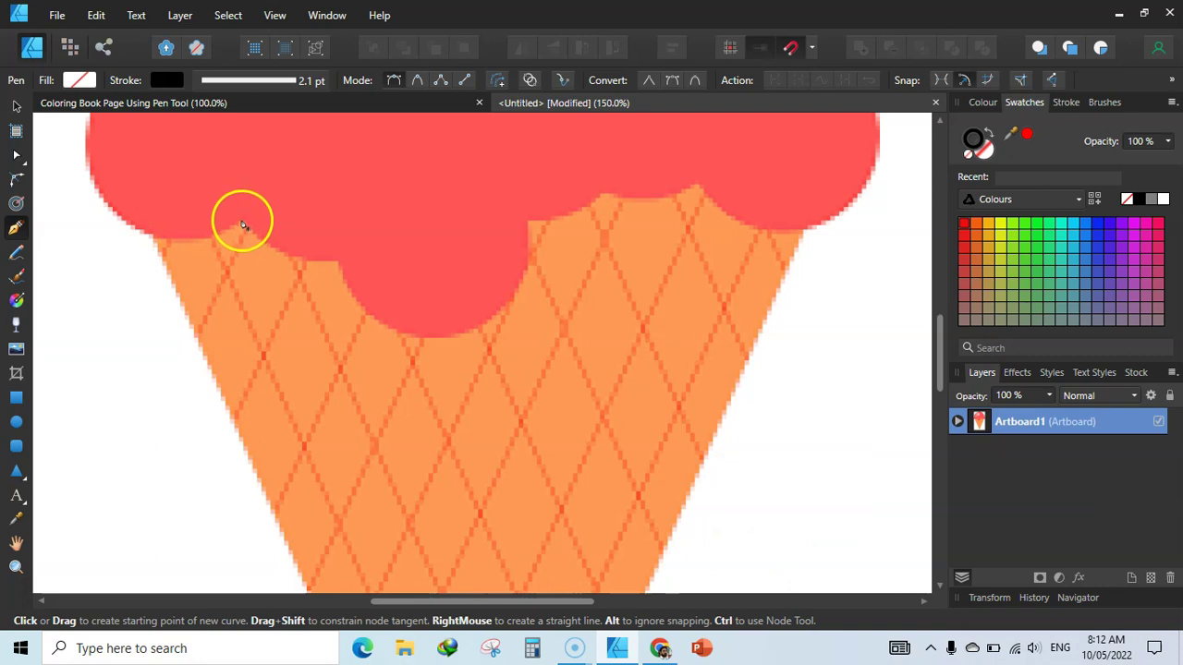
{"action": "left_click", "coordinate": [242, 221]}
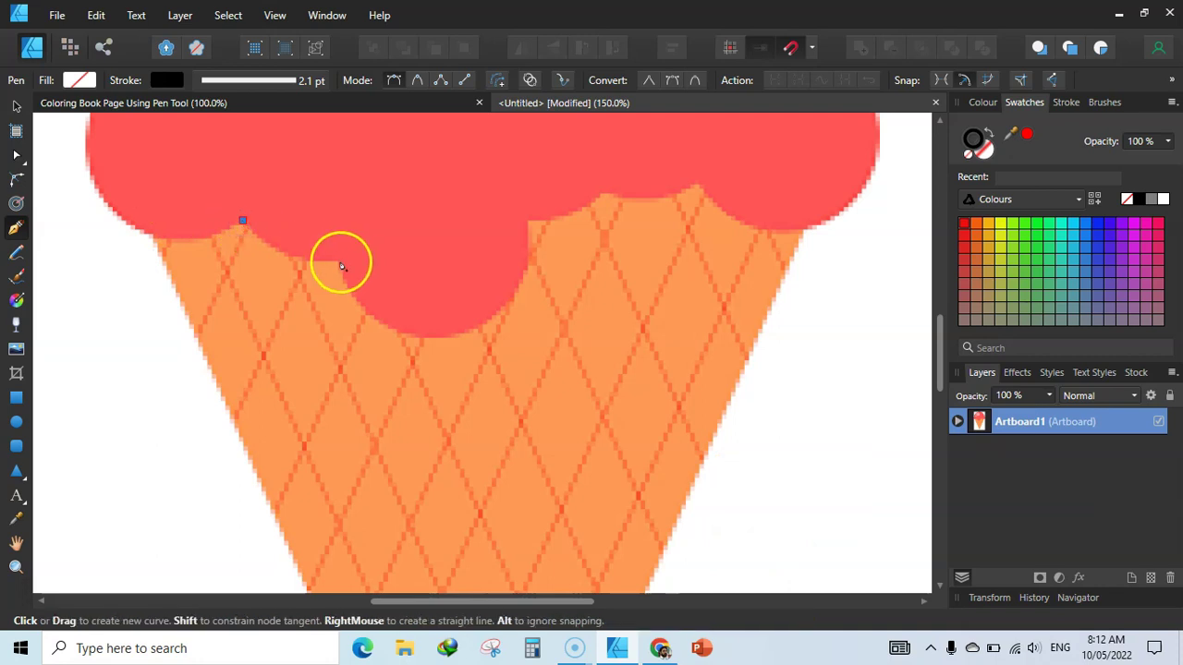
{"action": "left_click", "coordinate": [338, 261]}
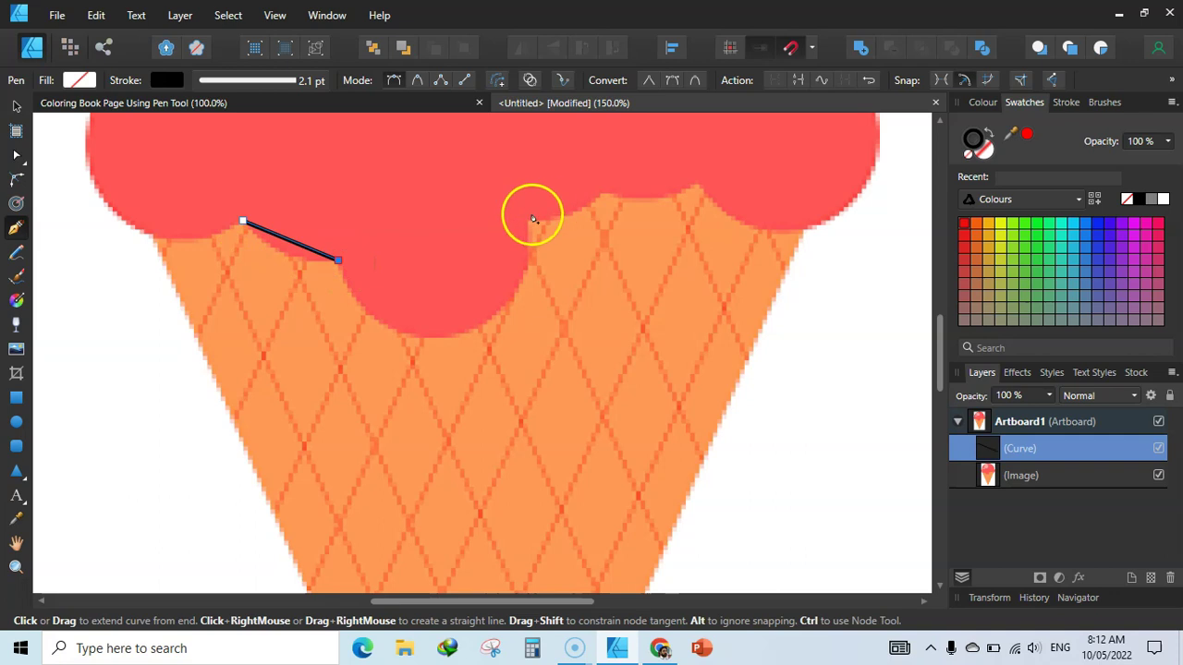
{"action": "left_click", "coordinate": [528, 219]}
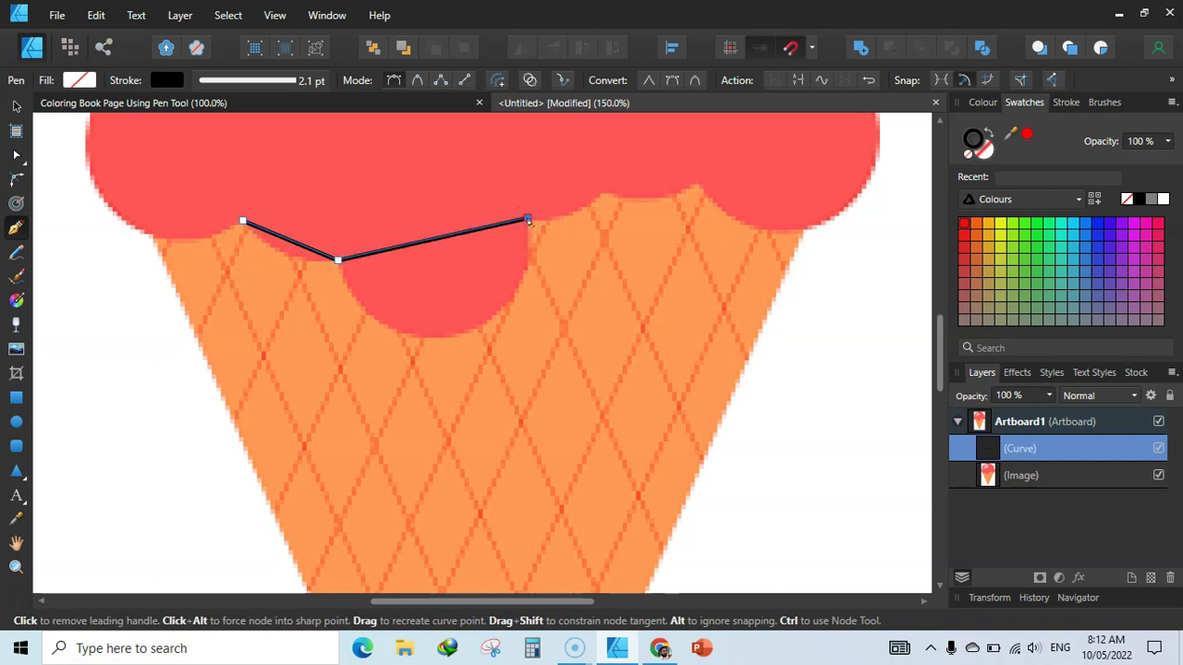
{"action": "left_click", "coordinate": [604, 194]}
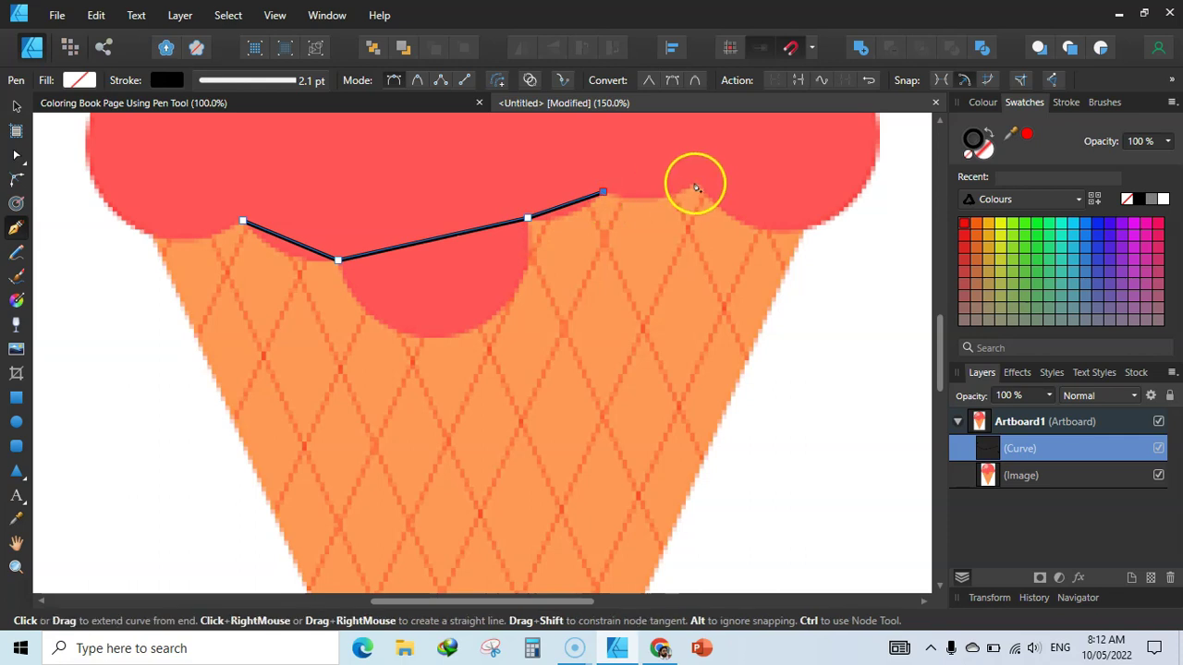
{"action": "left_click", "coordinate": [698, 183]}
Step: Extend the scoop outline with straight segments through the right lobe's corners, dome top and left lobe's upper corner, and close it at the starting node
{"action": "left_click_drag", "start_coordinate": [560, 601], "coordinate": [636, 601]}
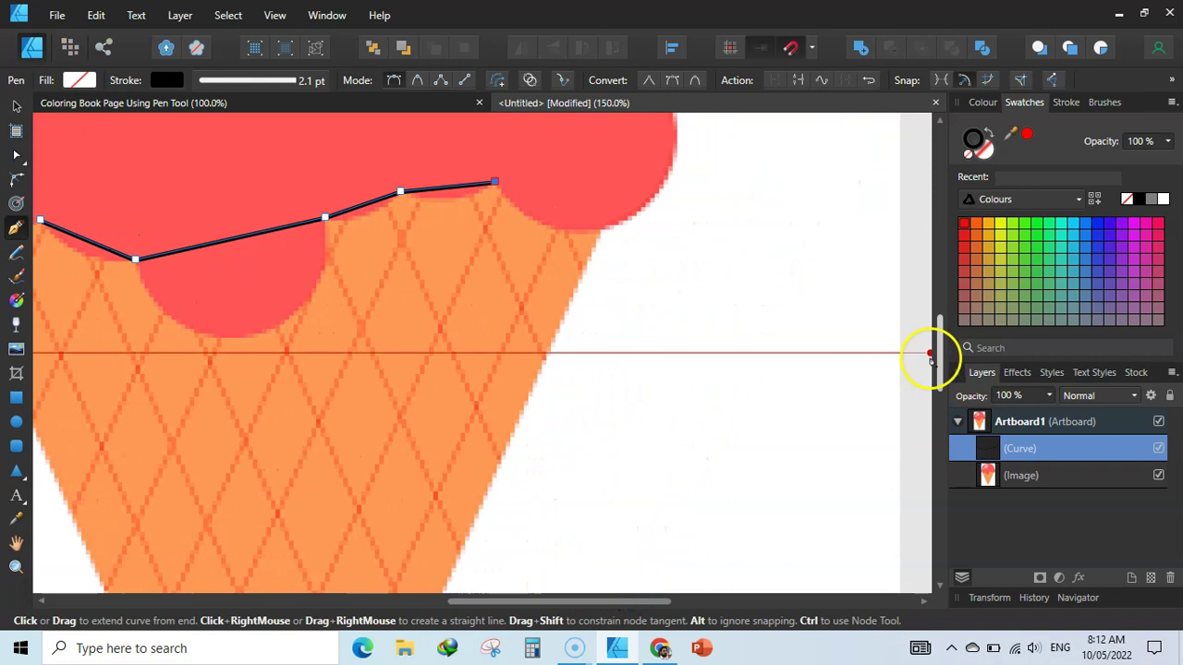
{"action": "left_click_drag", "start_coordinate": [941, 351], "coordinate": [934, 312]}
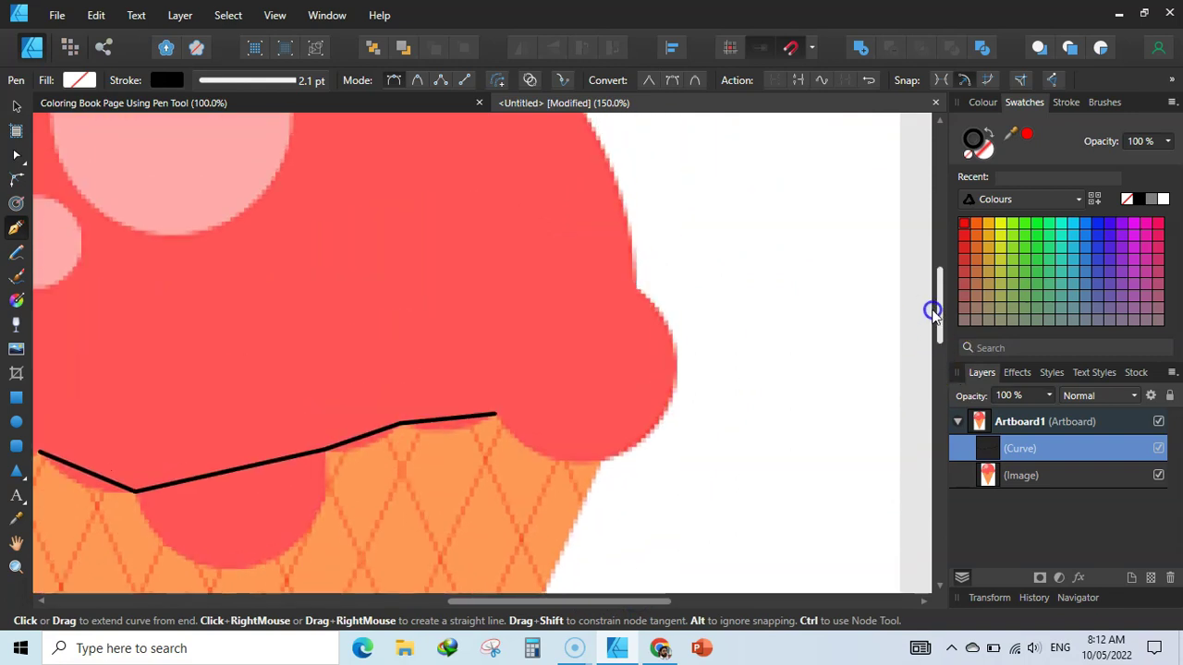
{"action": "left_click", "coordinate": [637, 303]}
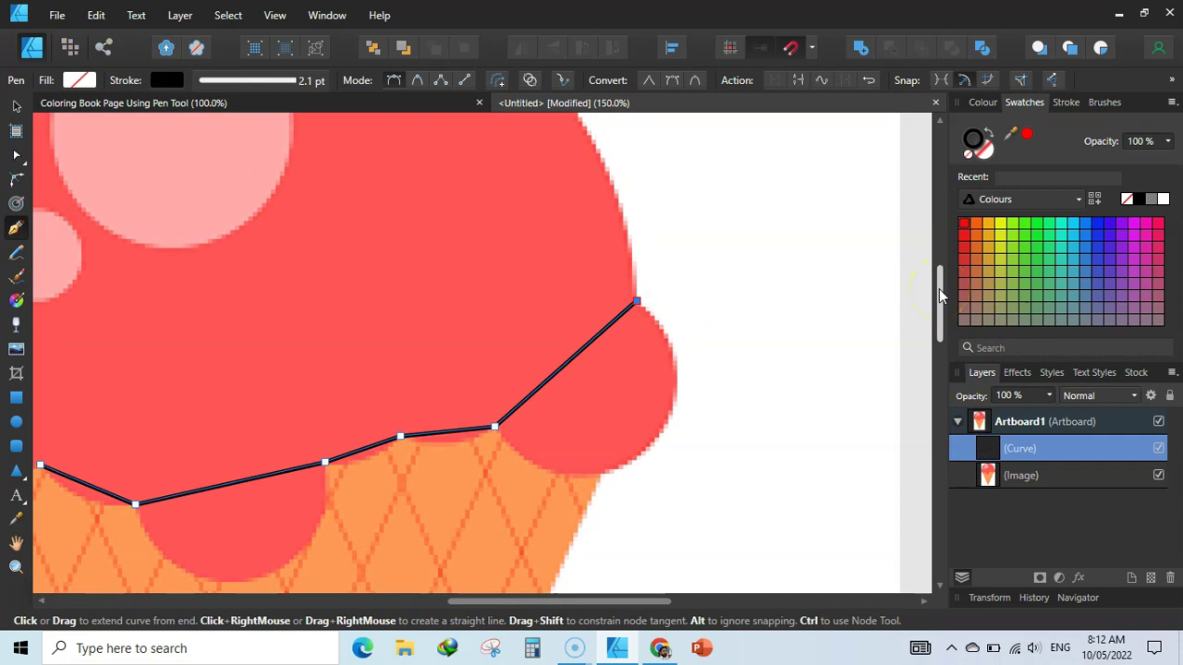
{"action": "key", "text": "ctrl+minus"}
{"action": "key", "text": "ctrl+minus"}
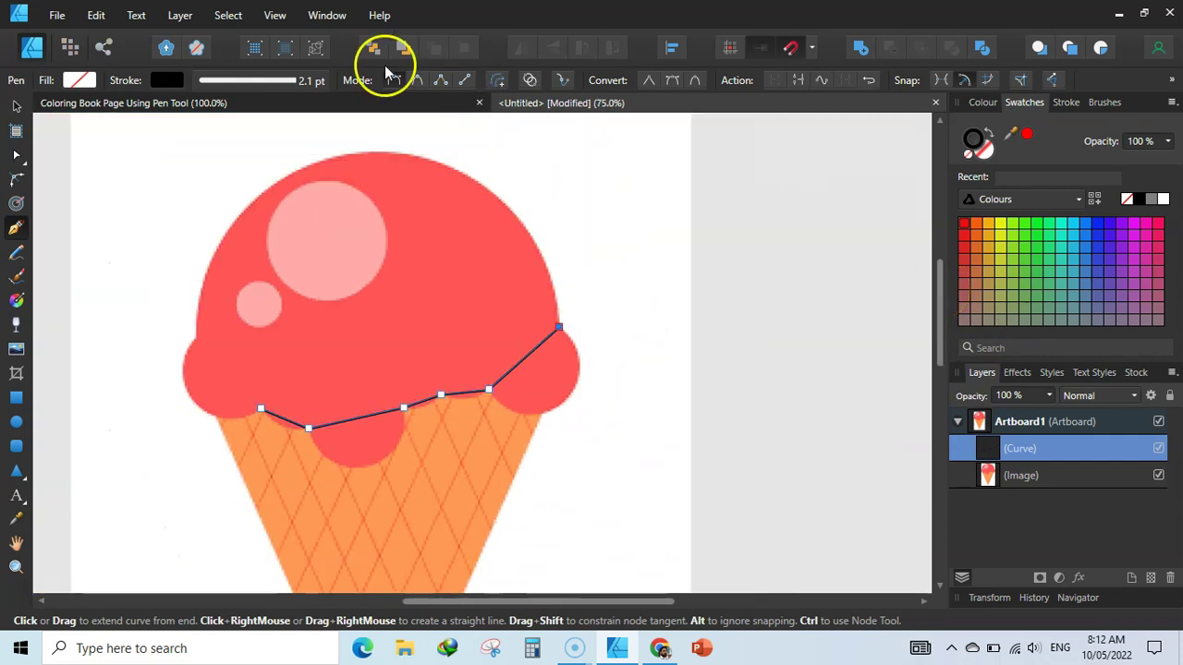
{"action": "left_click", "coordinate": [381, 150]}
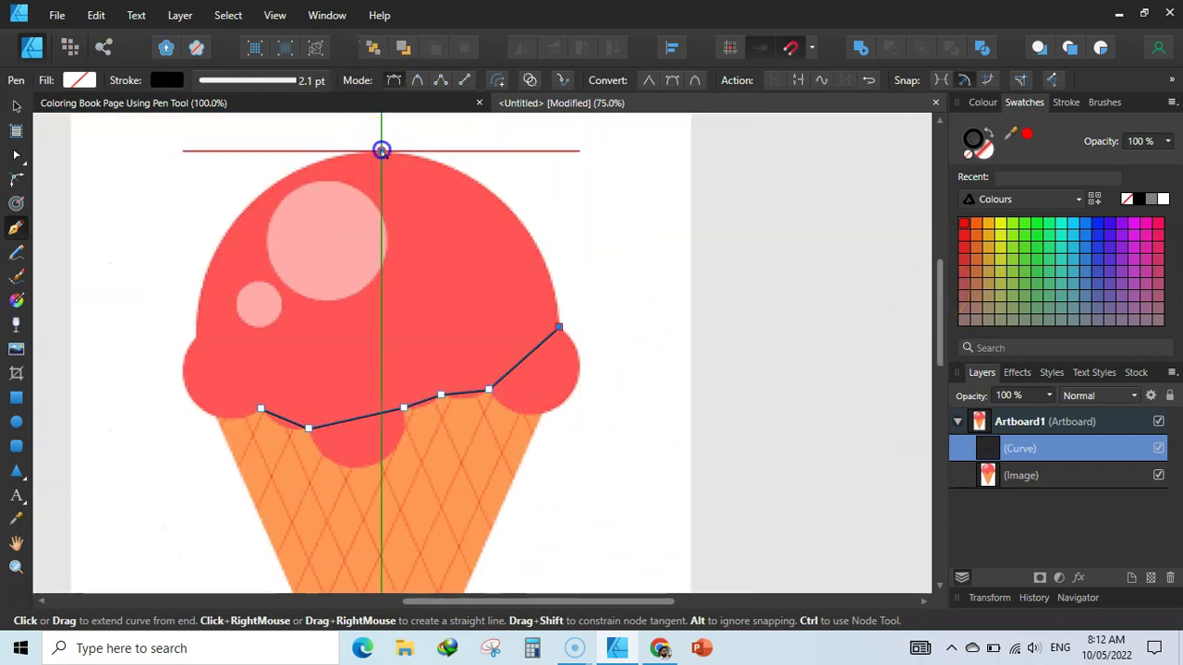
{"action": "left_click", "coordinate": [196, 338]}
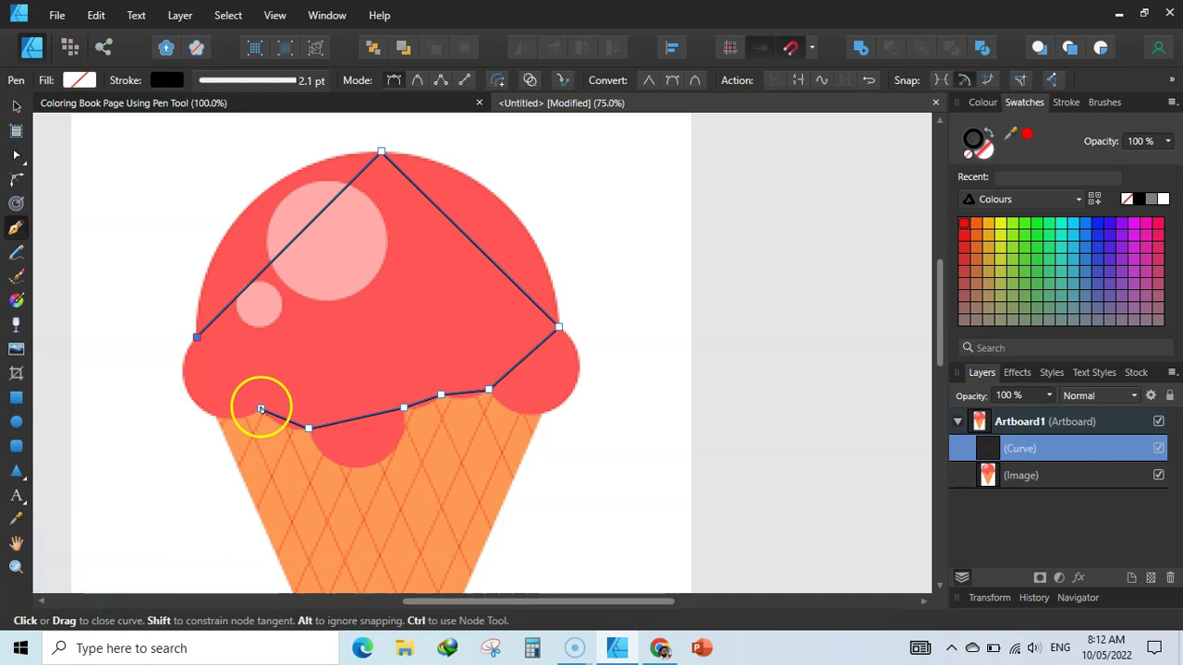
{"action": "left_click", "coordinate": [261, 409]}
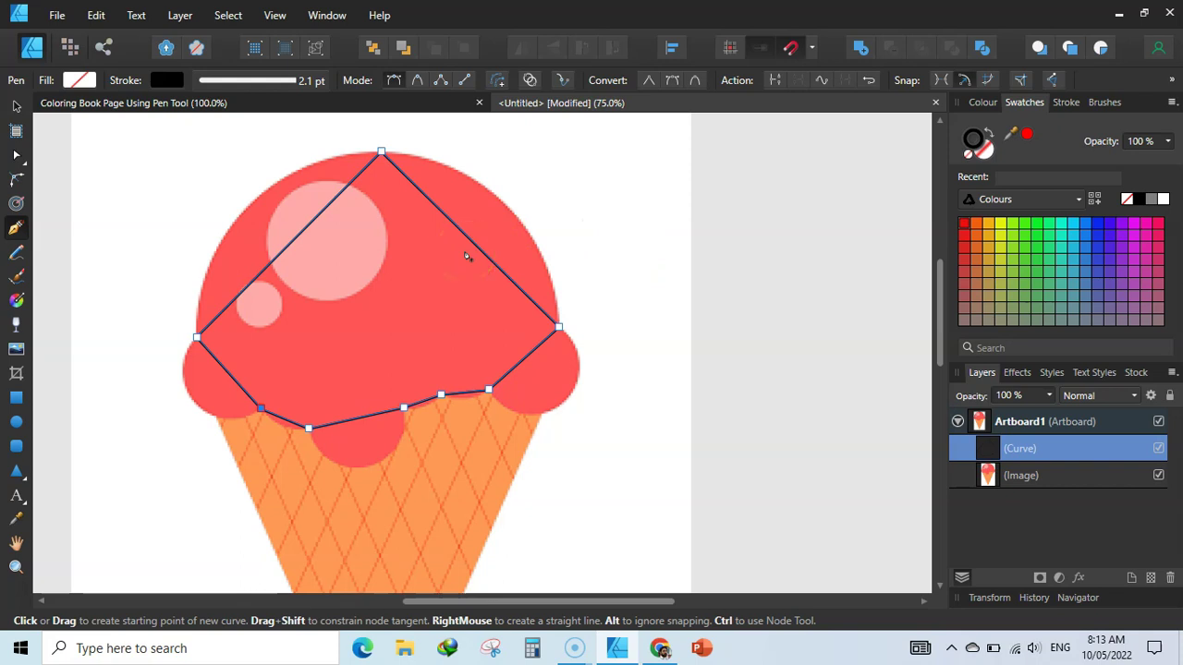
Step: Bend the two straight segments above the lobes outward with the Node tool to follow the scoop's round dome
{"action": "left_click_drag", "start_coordinate": [504, 601], "coordinate": [438, 600]}
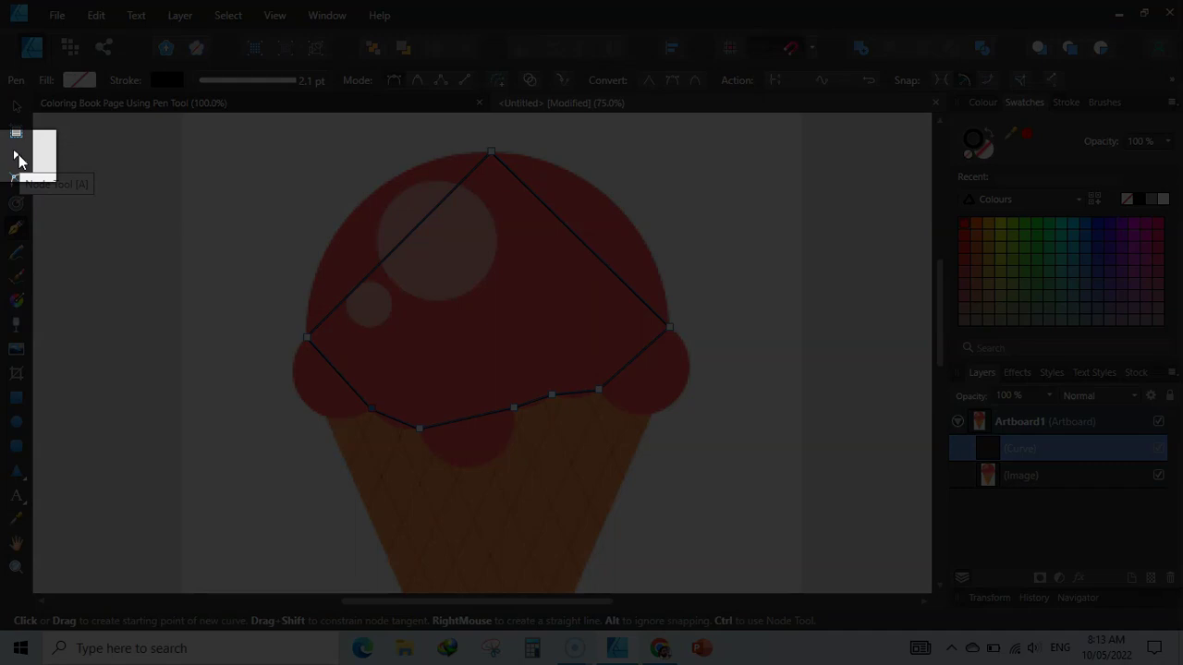
{"action": "left_click", "coordinate": [17, 156]}
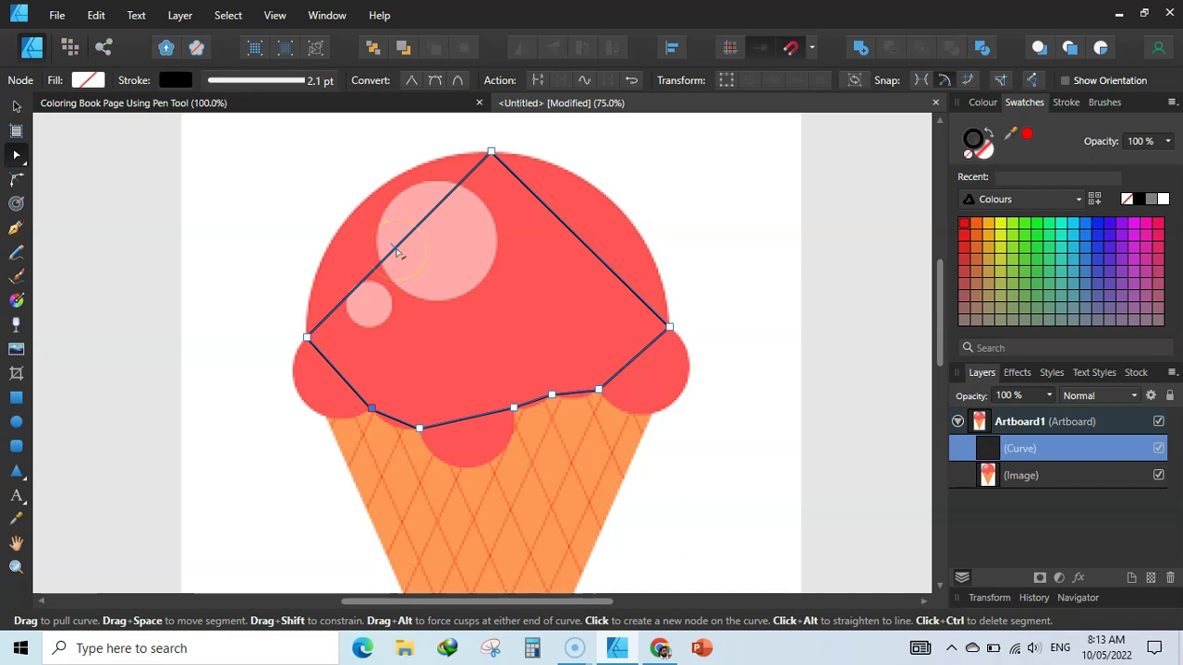
{"action": "left_click_drag", "start_coordinate": [396, 251], "coordinate": [359, 210]}
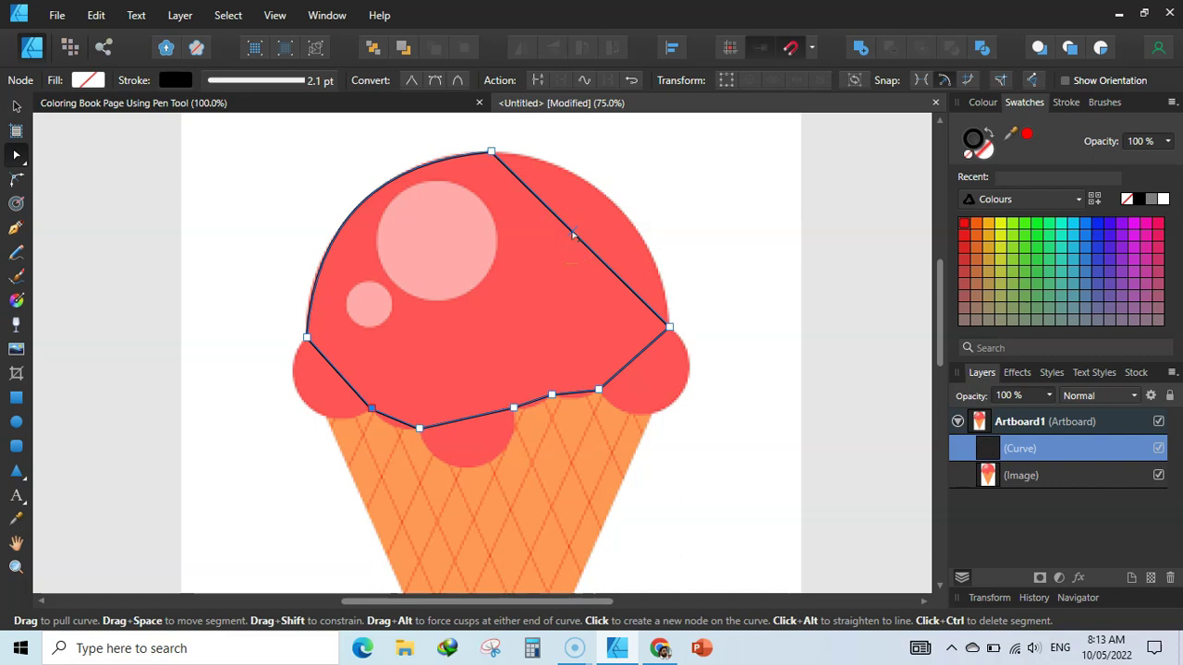
{"action": "left_click_drag", "start_coordinate": [573, 233], "coordinate": [608, 197]}
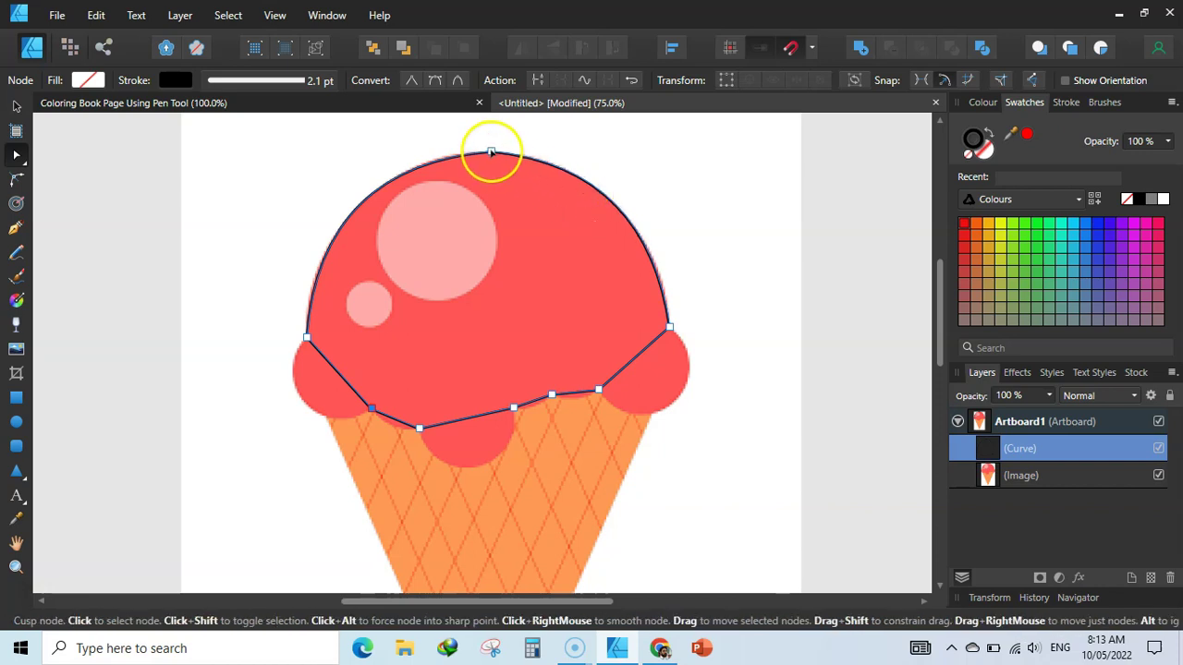
Step: Round the node at the top of the scoop with the Corner tool to a radius of about 1.749 in
{"action": "left_click", "coordinate": [492, 153]}
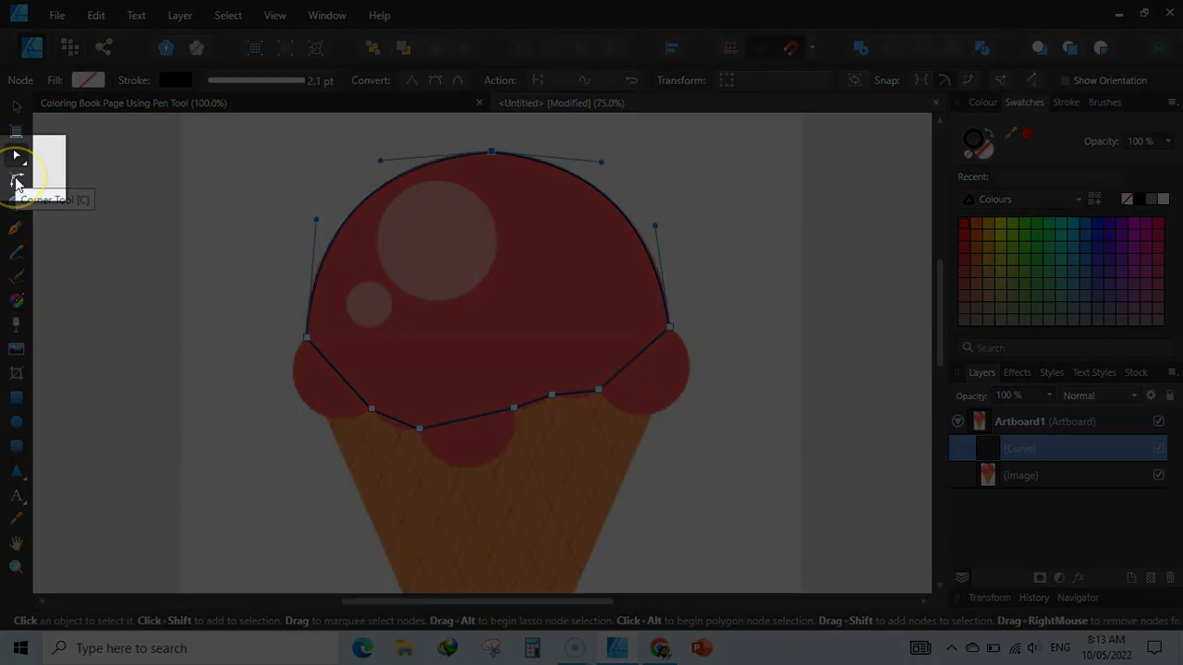
{"action": "left_click", "coordinate": [17, 178]}
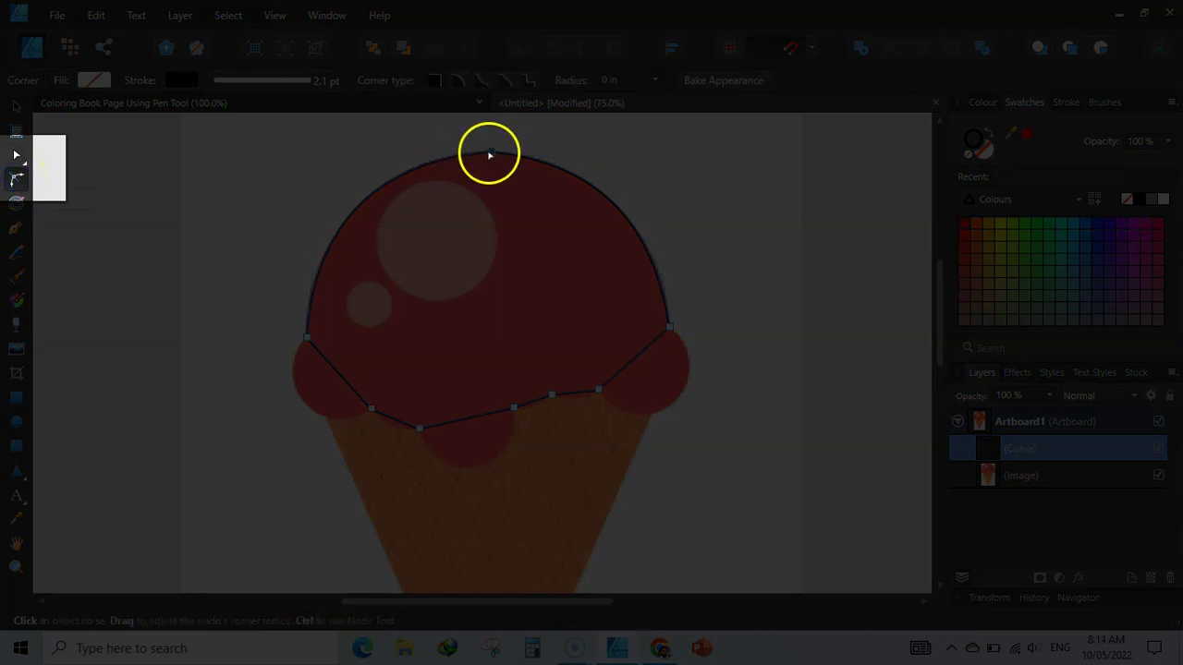
{"action": "left_click_drag", "start_coordinate": [491, 154], "coordinate": [547, 281]}
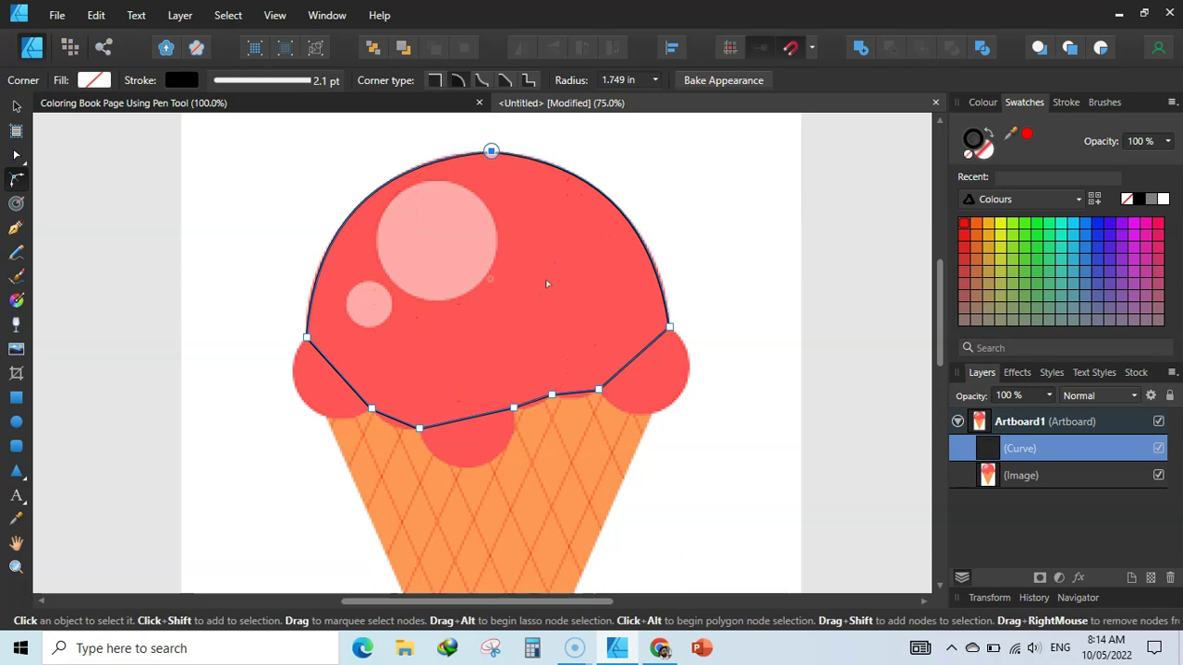
Step: Curve the segment around the scoop's right lobe with the Node tool and adjust both its handles to match the image edge
{"action": "left_click", "coordinate": [18, 158]}
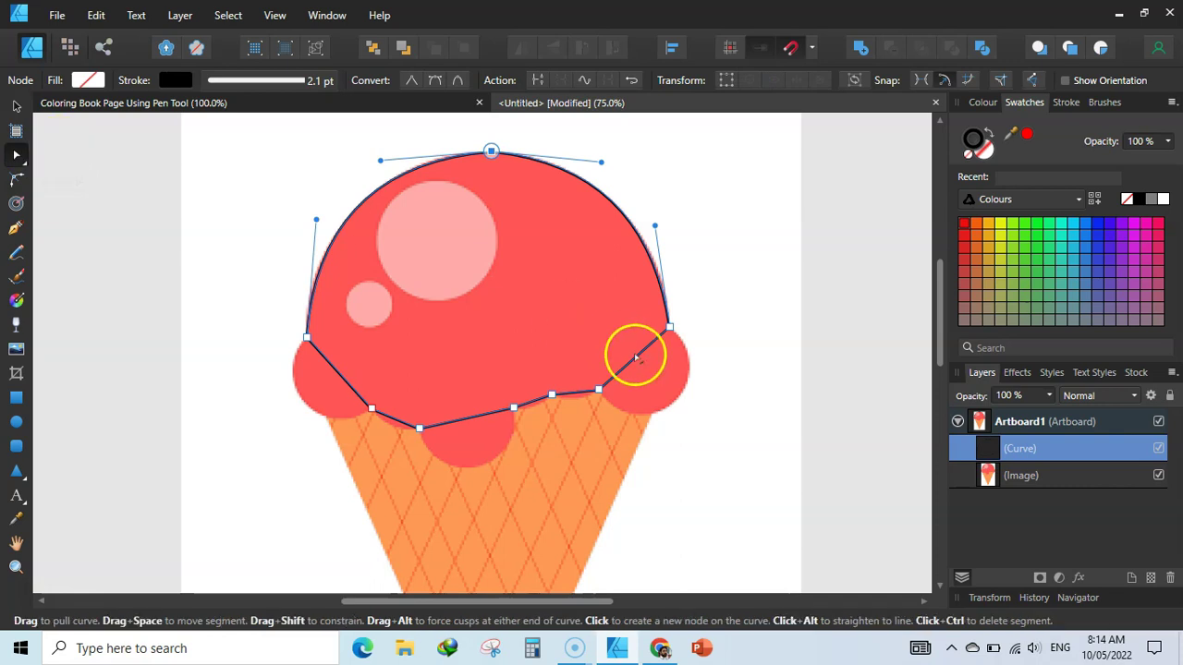
{"action": "left_click_drag", "start_coordinate": [645, 369], "coordinate": [681, 401]}
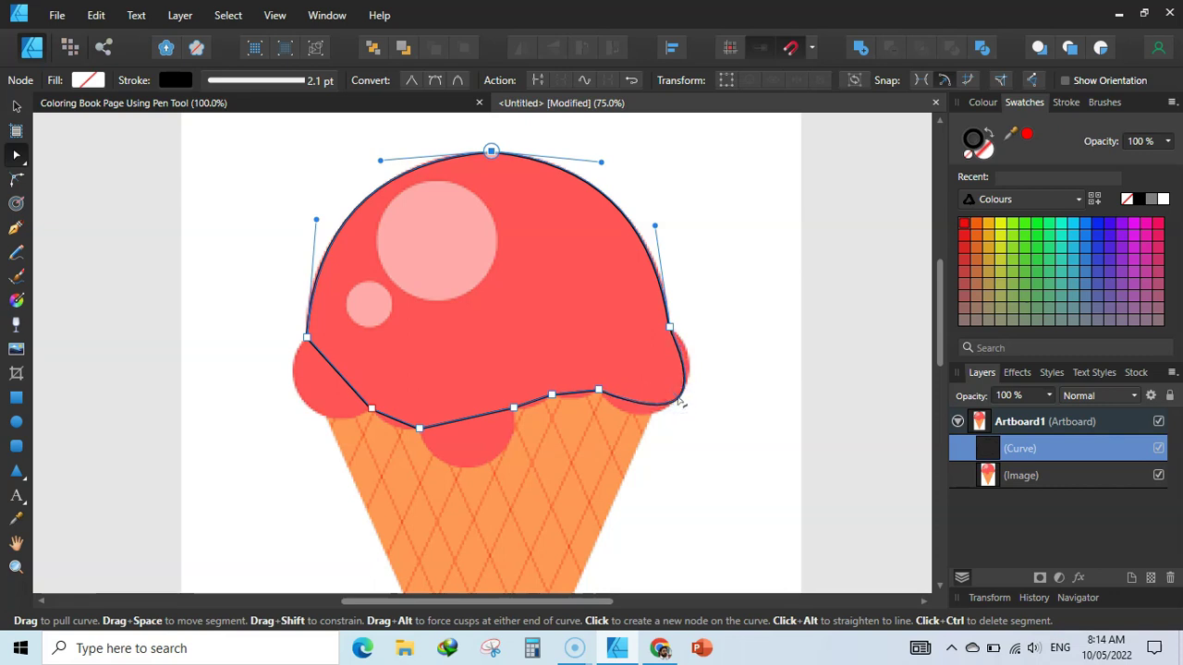
{"action": "left_click", "coordinate": [670, 326]}
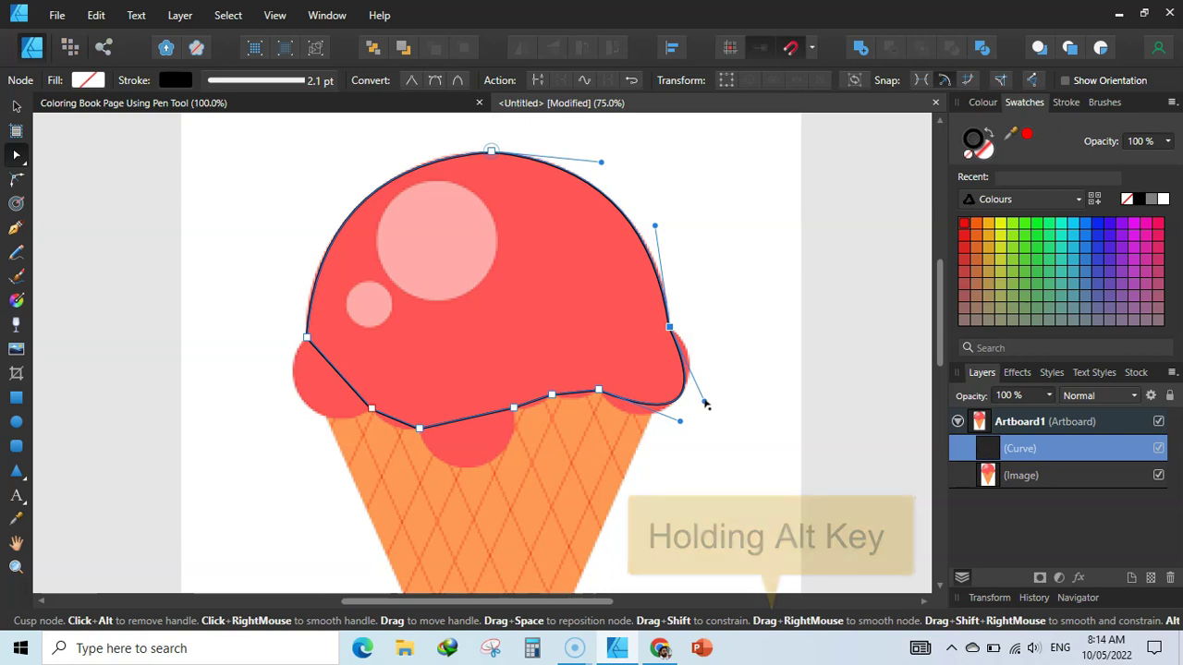
{"action": "left_click_drag", "start_coordinate": [704, 400], "coordinate": [715, 360]}
{"action": "key", "text": "ctrl+plus"}
{"action": "key", "text": "ctrl+plus"}
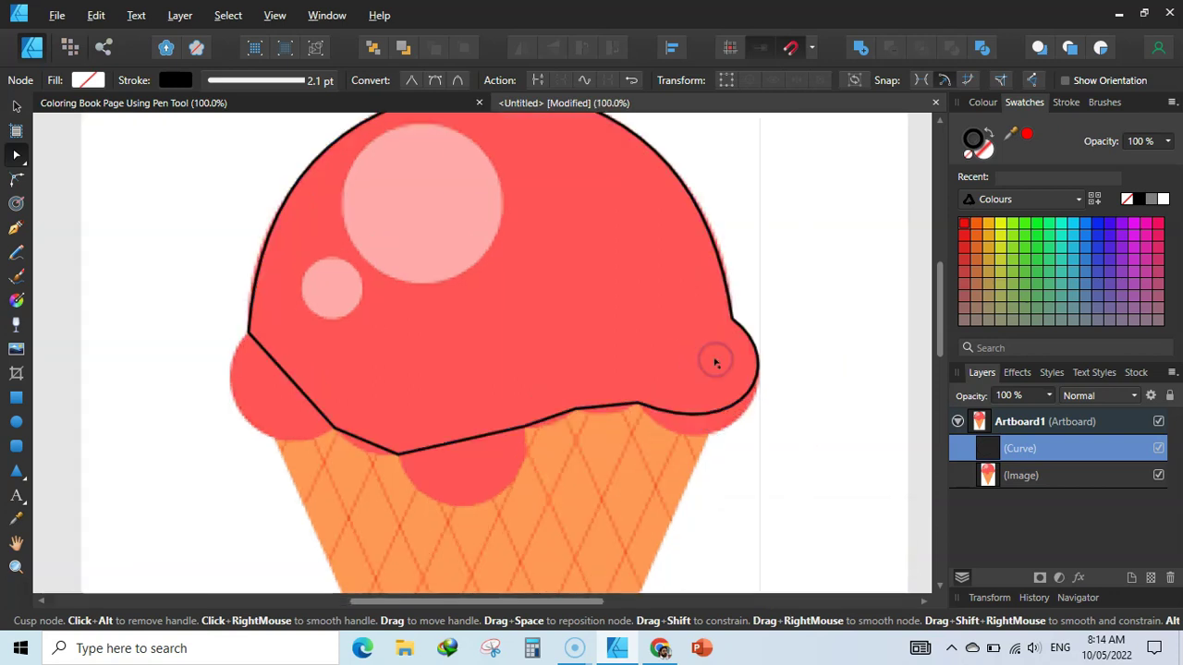
{"action": "left_click_drag", "start_coordinate": [528, 604], "coordinate": [615, 605]}
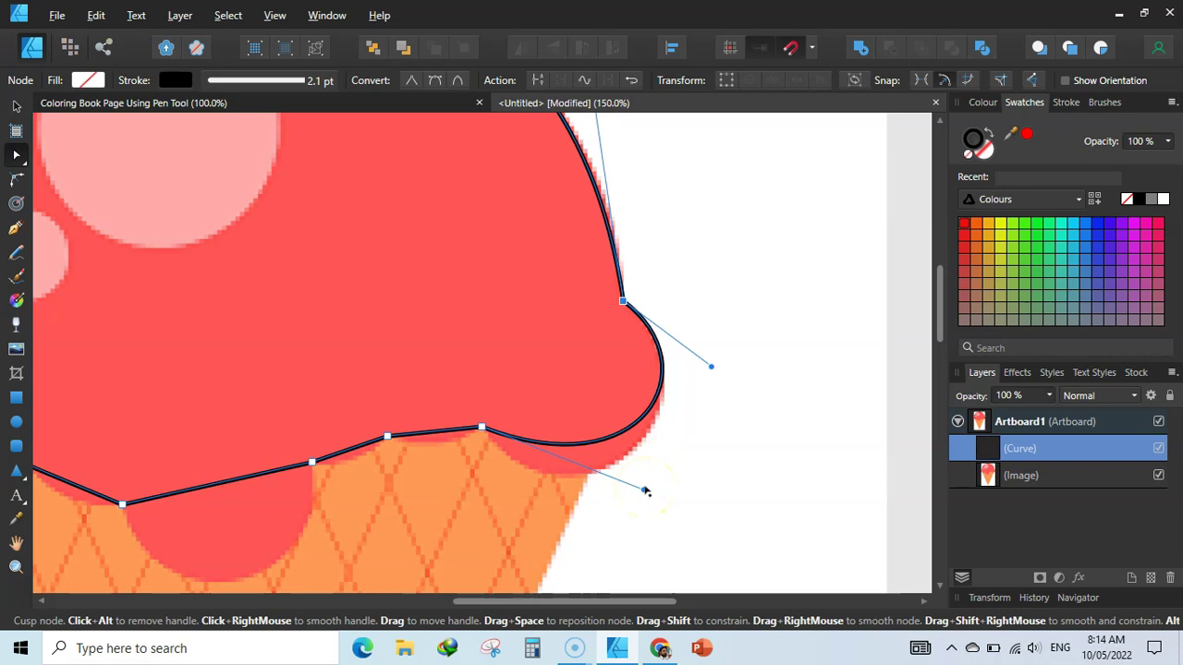
{"action": "left_click_drag", "start_coordinate": [643, 491], "coordinate": [627, 562]}
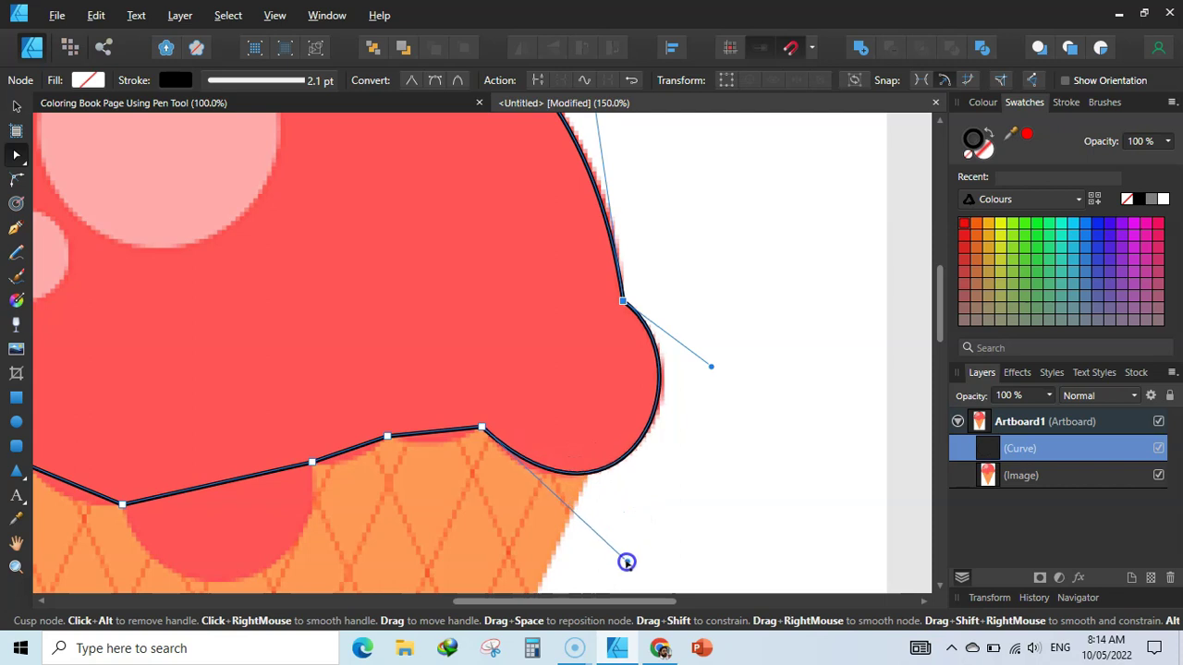
Step: Bend the two short segments between the right lobe and the large central drip downward along the image edge
{"action": "left_click_drag", "start_coordinate": [540, 600], "coordinate": [502, 601]}
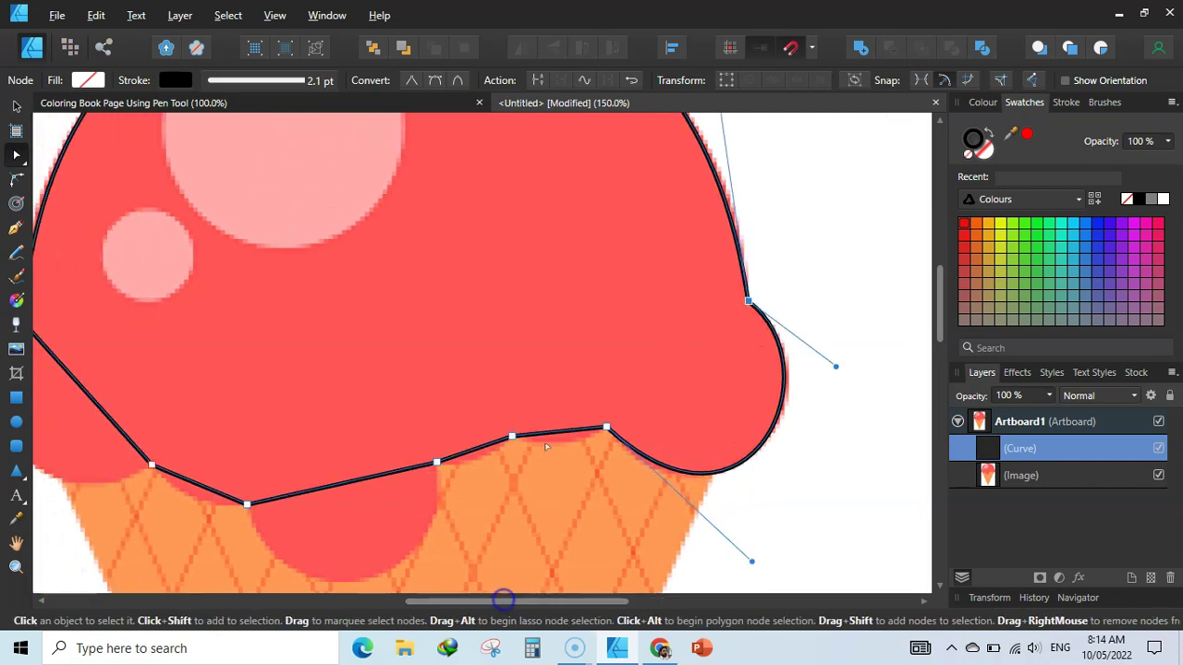
{"action": "left_click_drag", "start_coordinate": [553, 433], "coordinate": [558, 446]}
{"action": "left_click_drag", "start_coordinate": [471, 454], "coordinate": [475, 462]}
Step: Pull the segment over the large central drip into a rounded curve and adjust its two handles to fit the drip
{"action": "left_click_drag", "start_coordinate": [502, 602], "coordinate": [440, 602]}
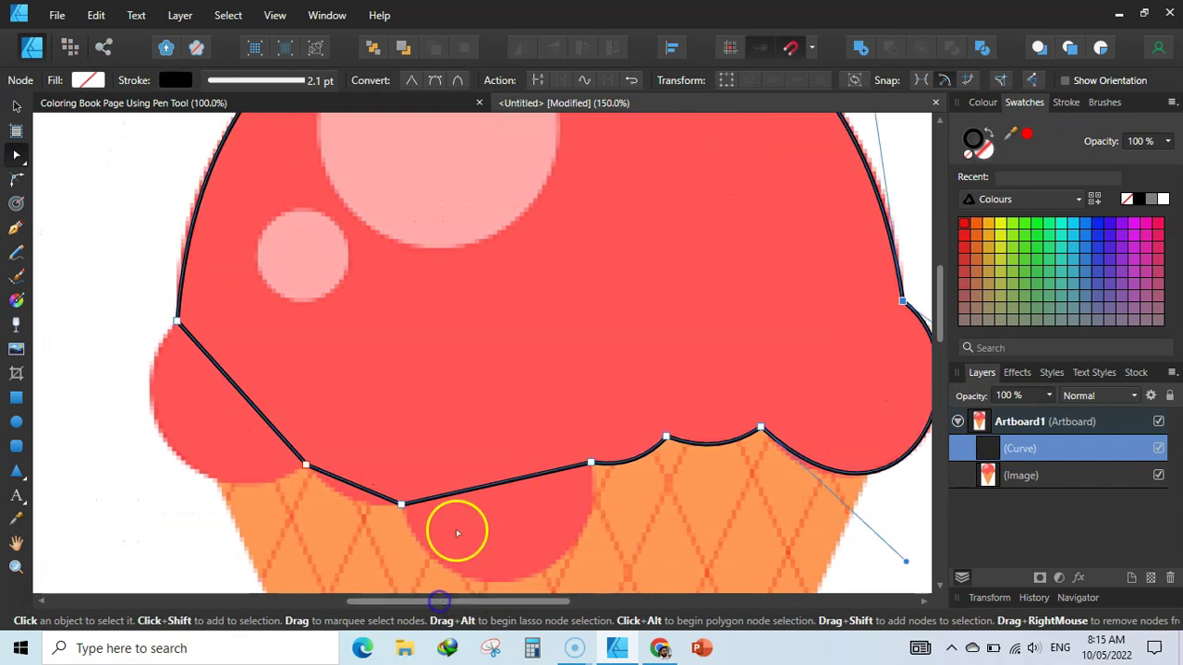
{"action": "left_click_drag", "start_coordinate": [493, 483], "coordinate": [509, 509]}
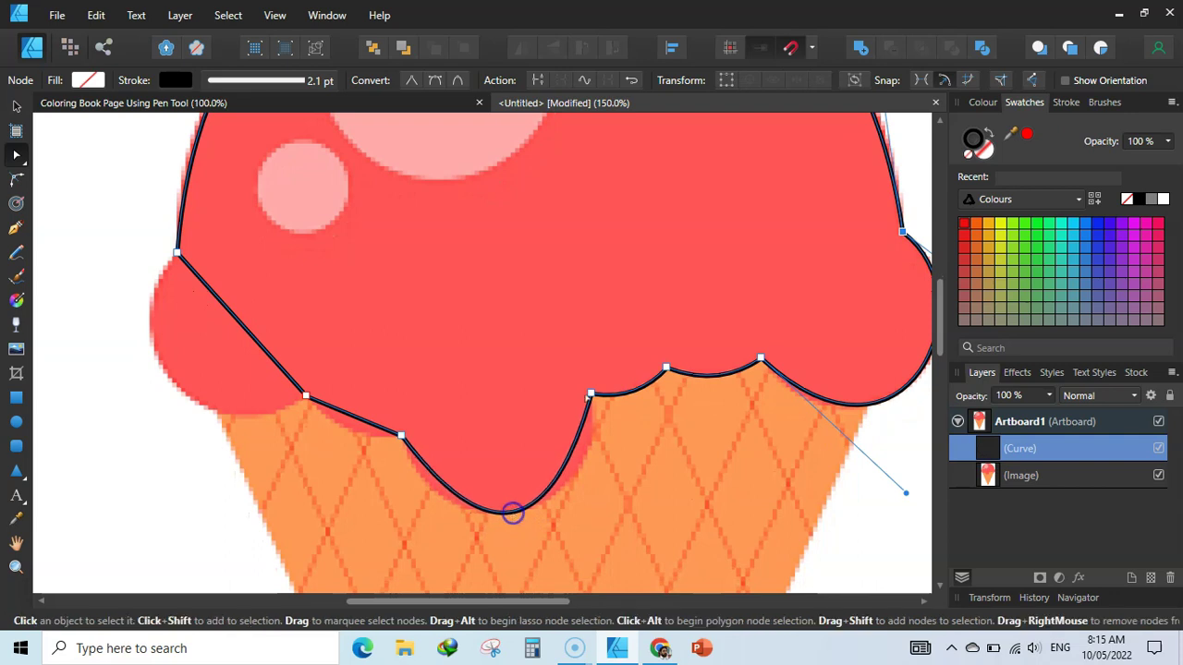
{"action": "left_click", "coordinate": [592, 393]}
{"action": "left_click", "coordinate": [593, 392]}
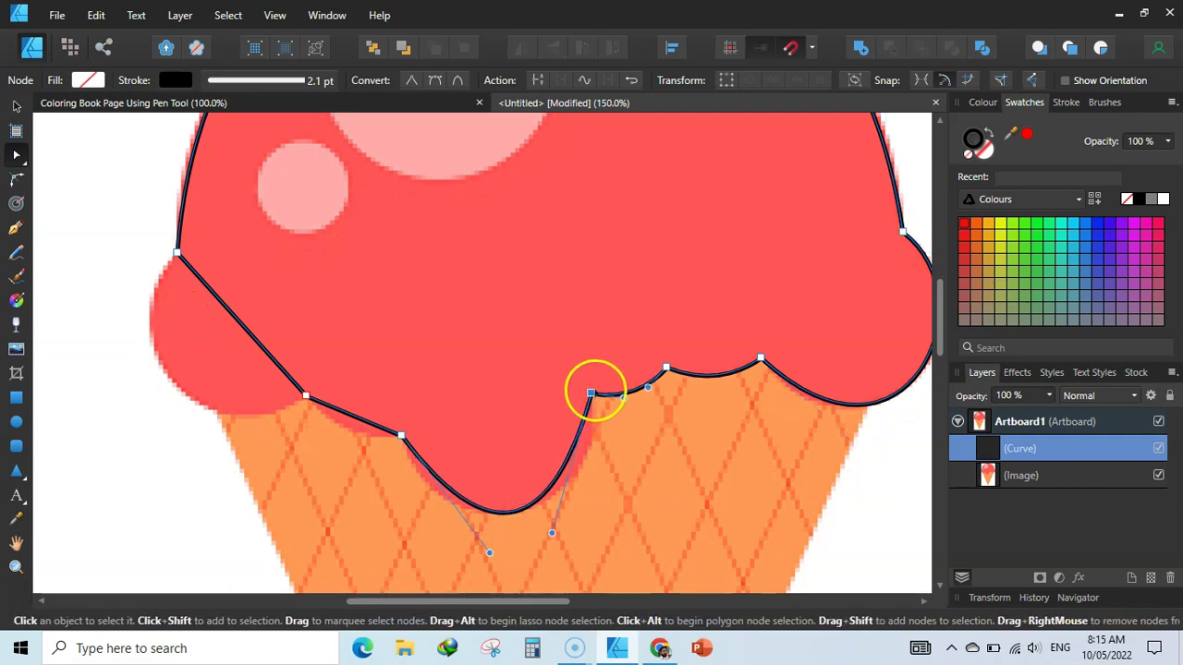
{"action": "left_click", "coordinate": [555, 511]}
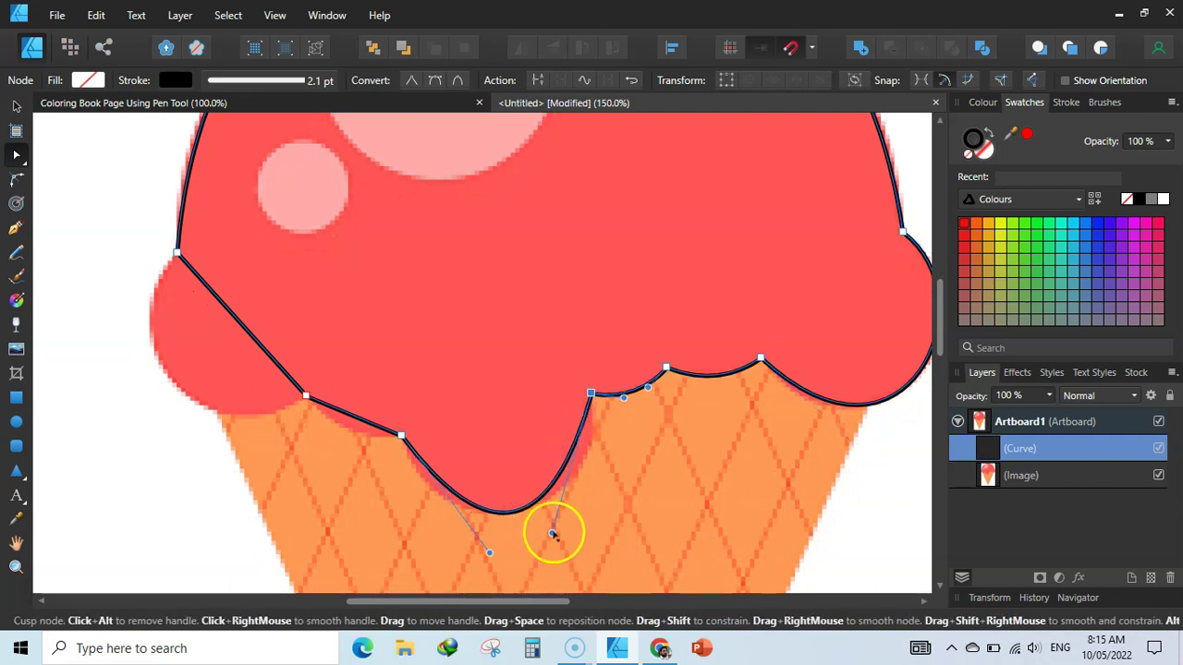
{"action": "left_click_drag", "start_coordinate": [553, 534], "coordinate": [597, 515]}
{"action": "left_click", "coordinate": [491, 555]}
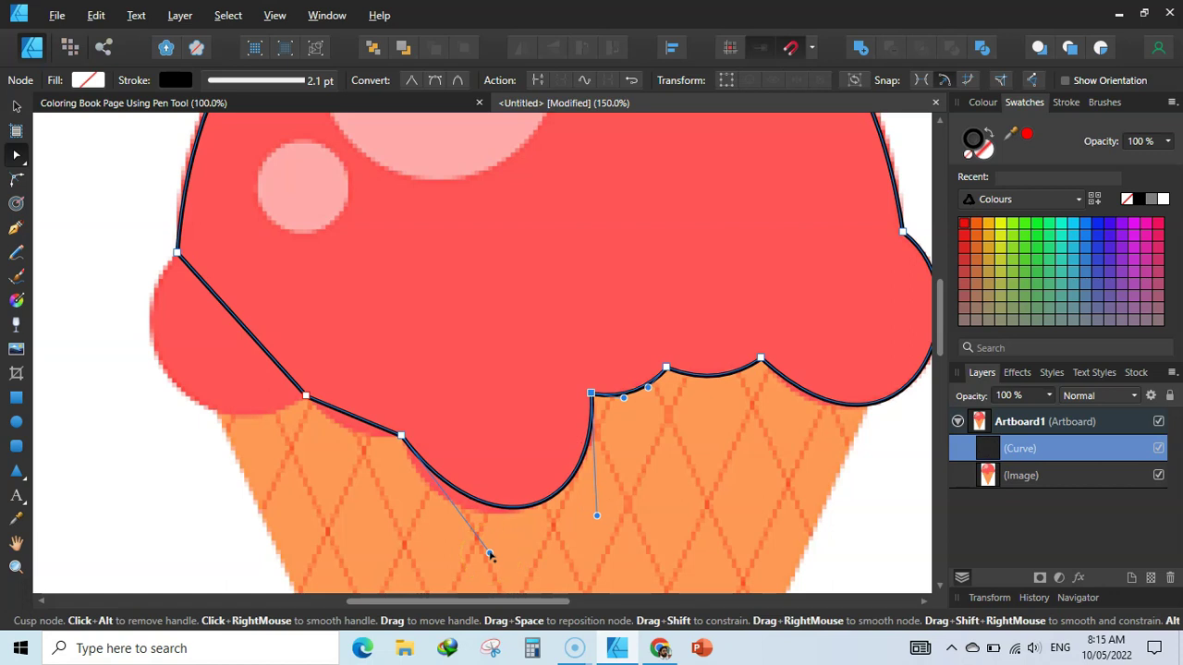
{"action": "left_click_drag", "start_coordinate": [482, 556], "coordinate": [452, 557]}
{"action": "left_click", "coordinate": [597, 487]}
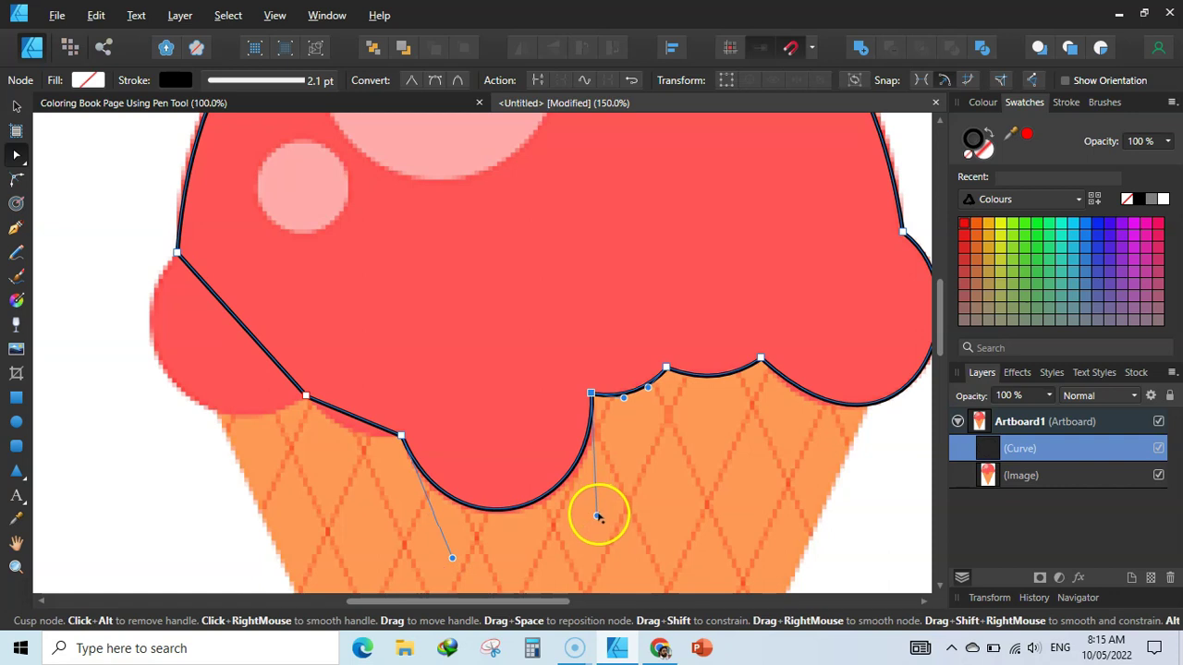
{"action": "left_click_drag", "start_coordinate": [597, 518], "coordinate": [609, 519]}
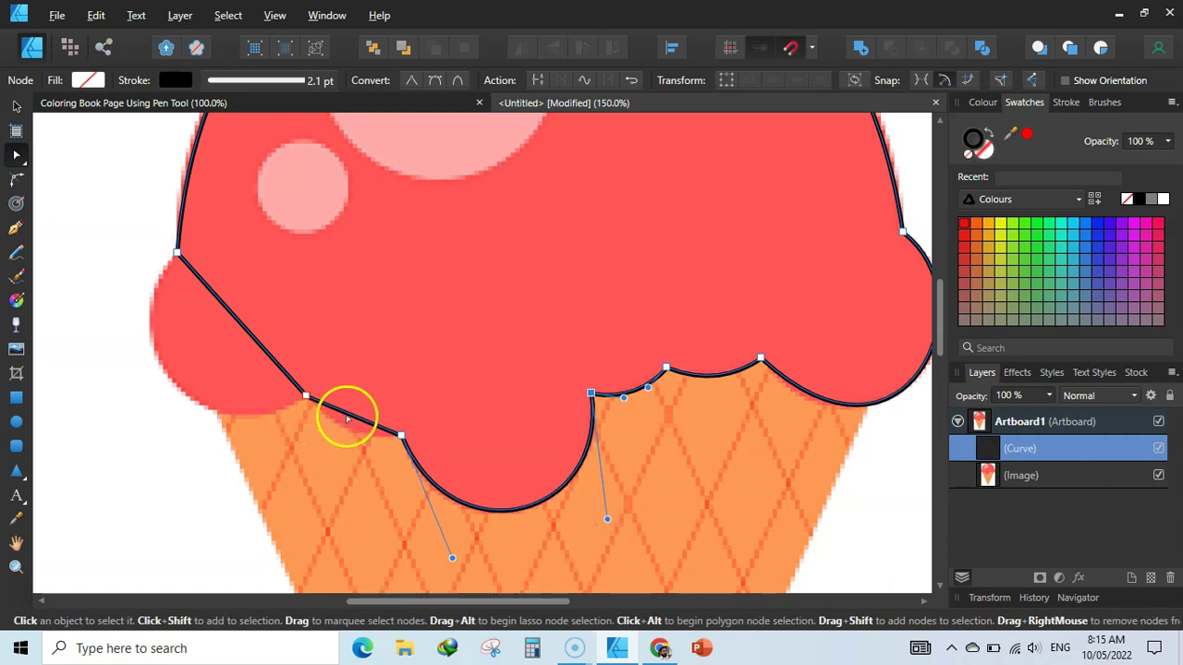
Step: Curve the short segment left of the central drip and the left lobe's segment, adjusting the lobe's handles to match the image
{"action": "left_click_drag", "start_coordinate": [347, 419], "coordinate": [344, 433]}
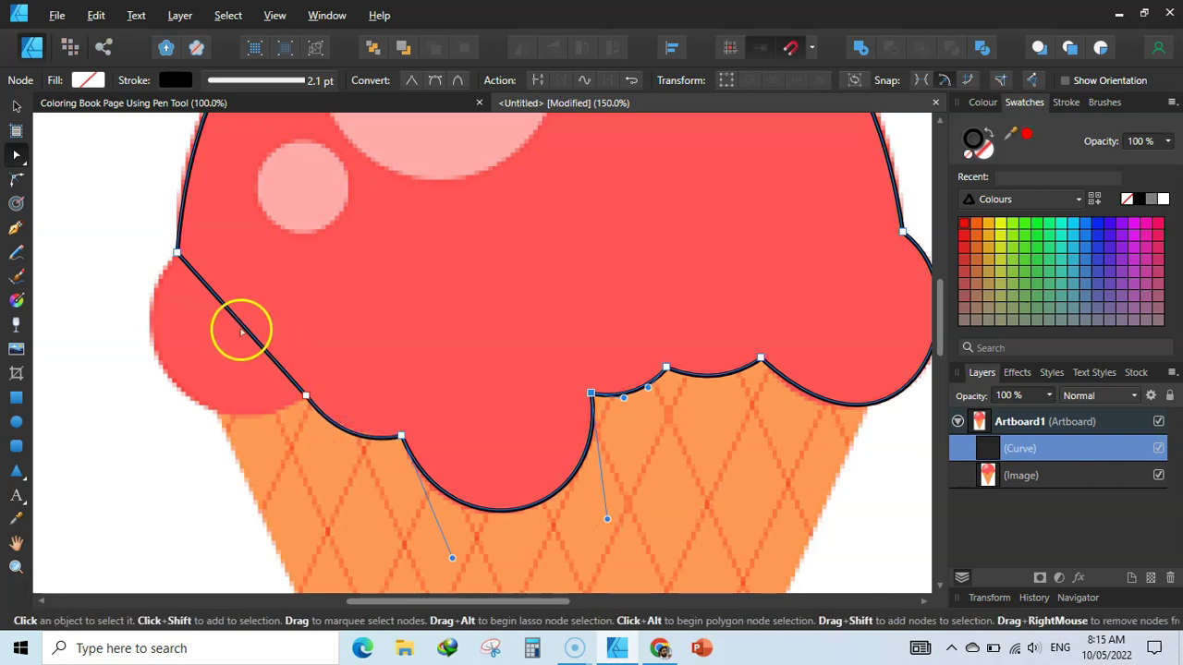
{"action": "left_click_drag", "start_coordinate": [228, 343], "coordinate": [173, 386]}
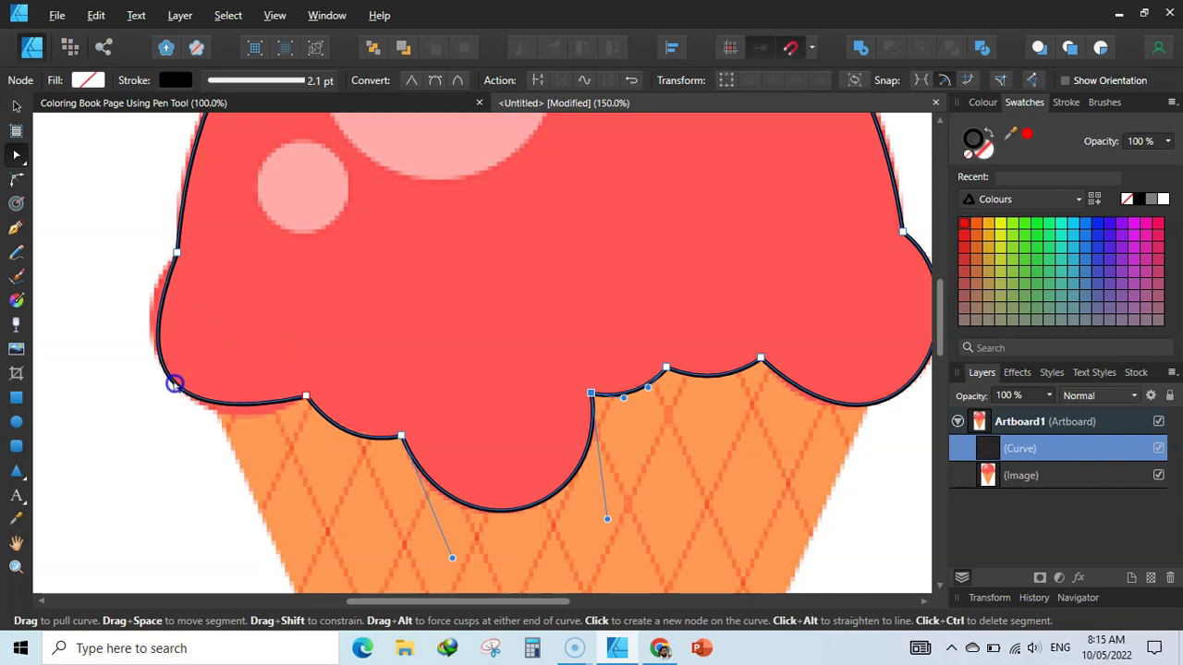
{"action": "left_click", "coordinate": [306, 396]}
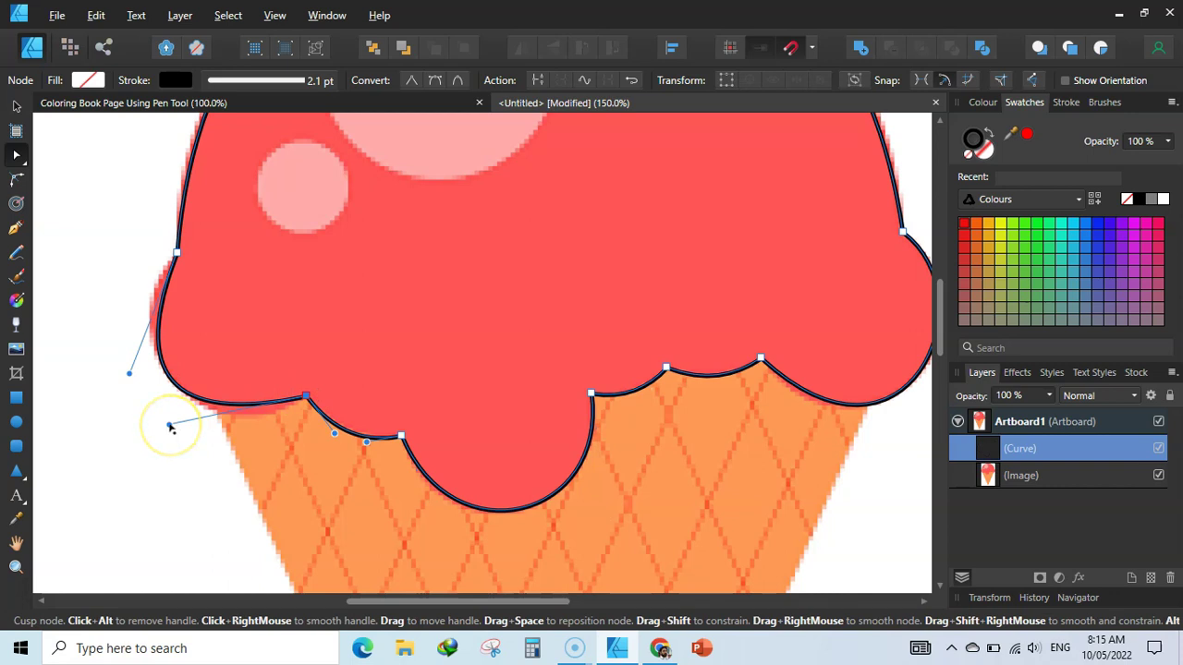
{"action": "left_click_drag", "start_coordinate": [169, 426], "coordinate": [196, 448]}
{"action": "left_click_drag", "start_coordinate": [130, 374], "coordinate": [104, 353]}
Step: Hide the ice cream image layer to check the scoop outline on its own, and select the traced curve
{"action": "key", "text": "ctrl+minus"}
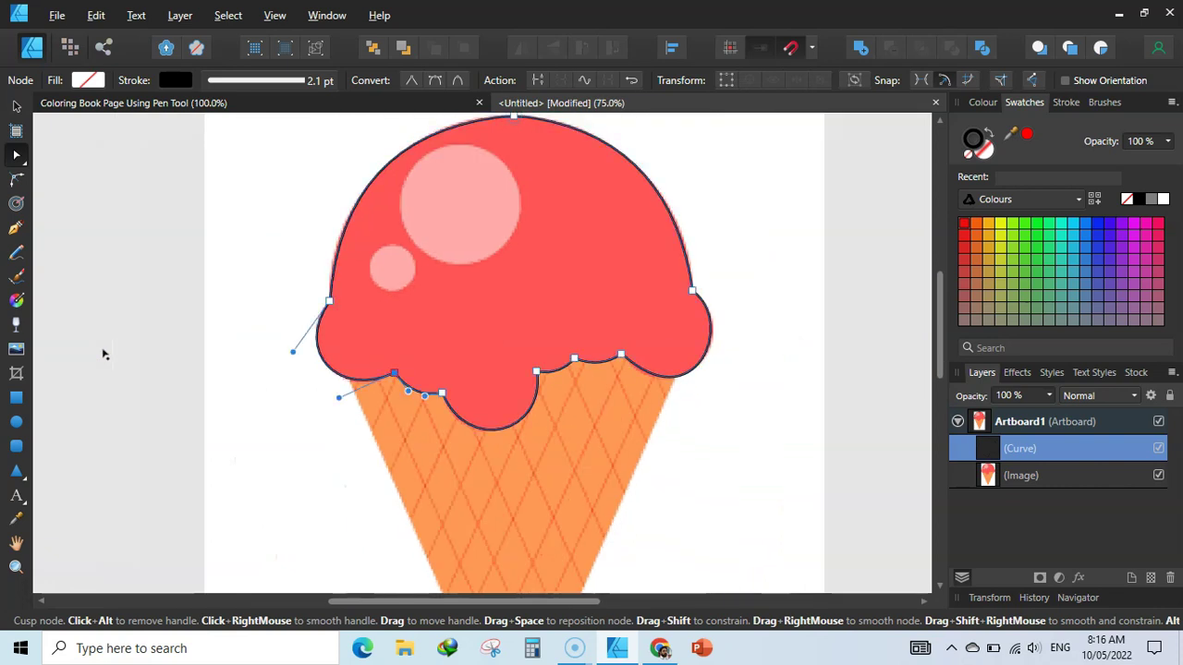
{"action": "left_click", "coordinate": [1158, 476]}
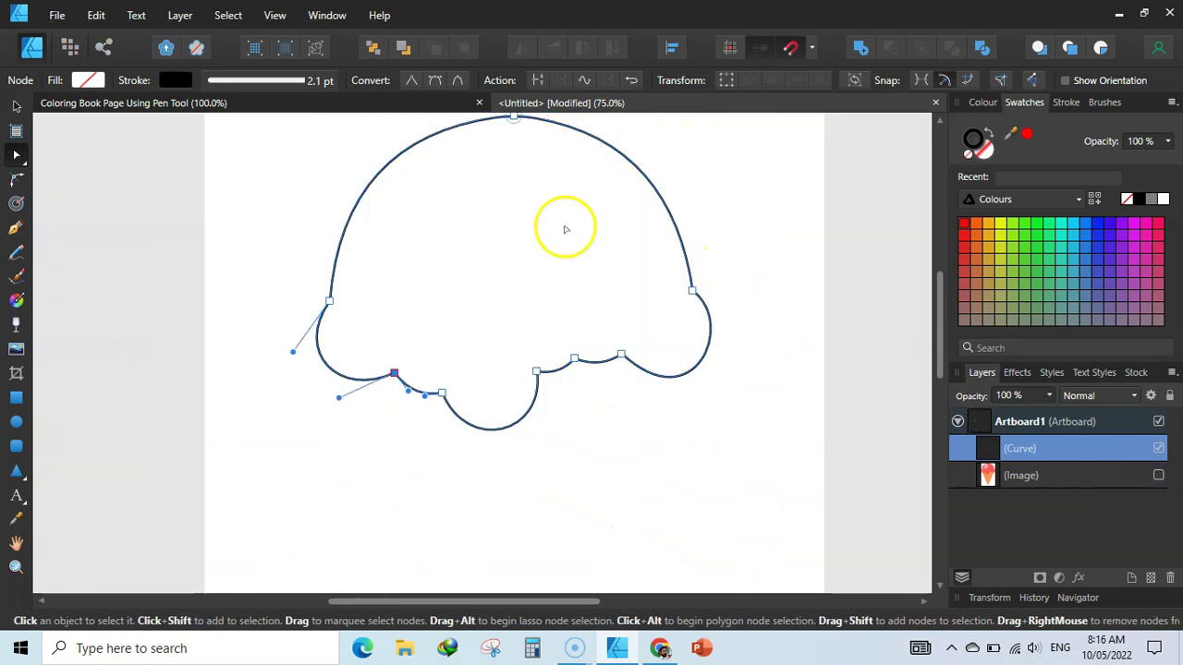
{"action": "left_click", "coordinate": [17, 105]}
{"action": "left_click", "coordinate": [109, 214]}
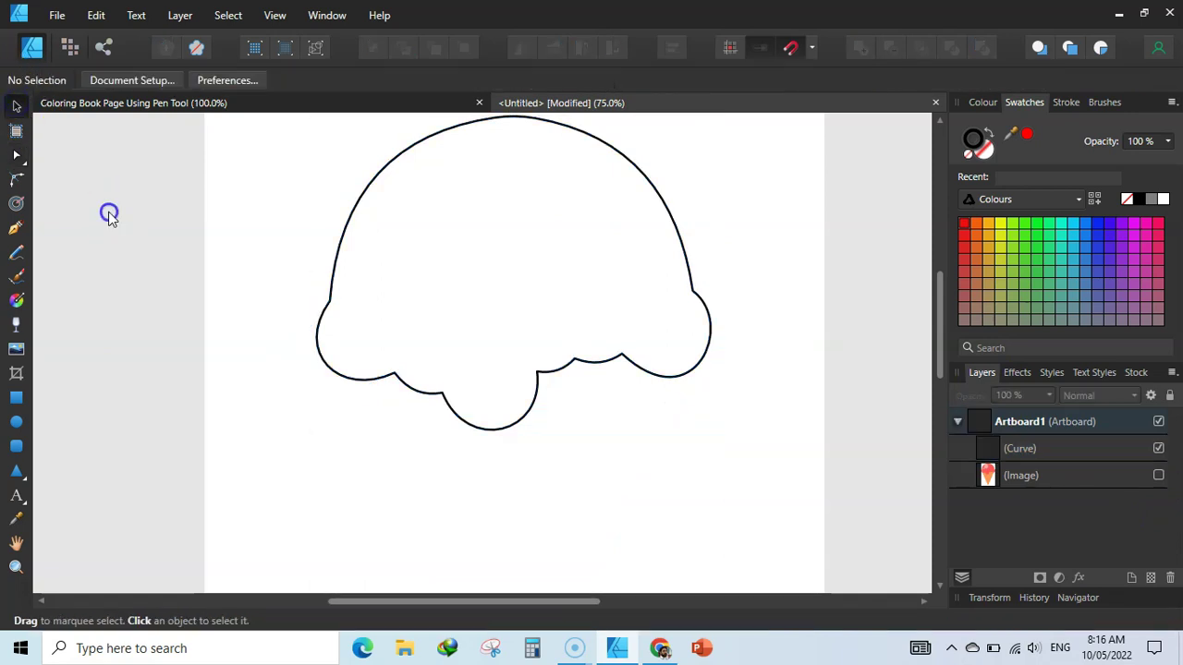
{"action": "left_click", "coordinate": [1019, 450]}
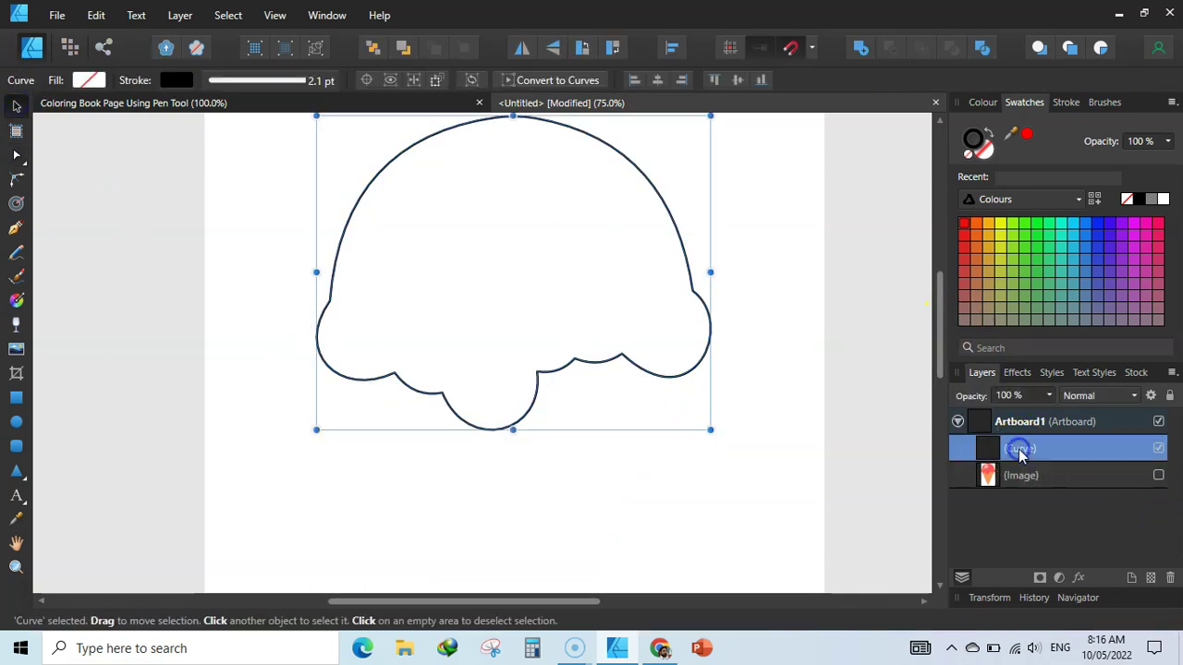
Step: Set the scoop outline's stroke width to 4.5 pt and show the ice cream image again
{"action": "left_click", "coordinate": [1064, 104]}
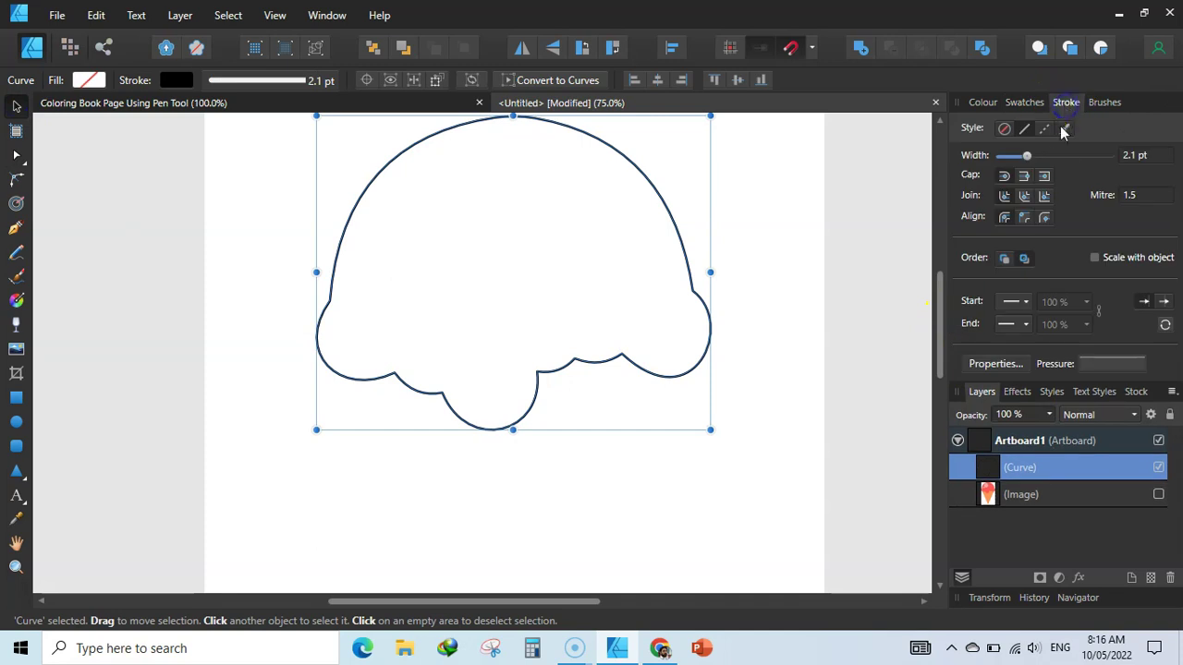
{"action": "left_click_drag", "start_coordinate": [1028, 157], "coordinate": [1032, 158]}
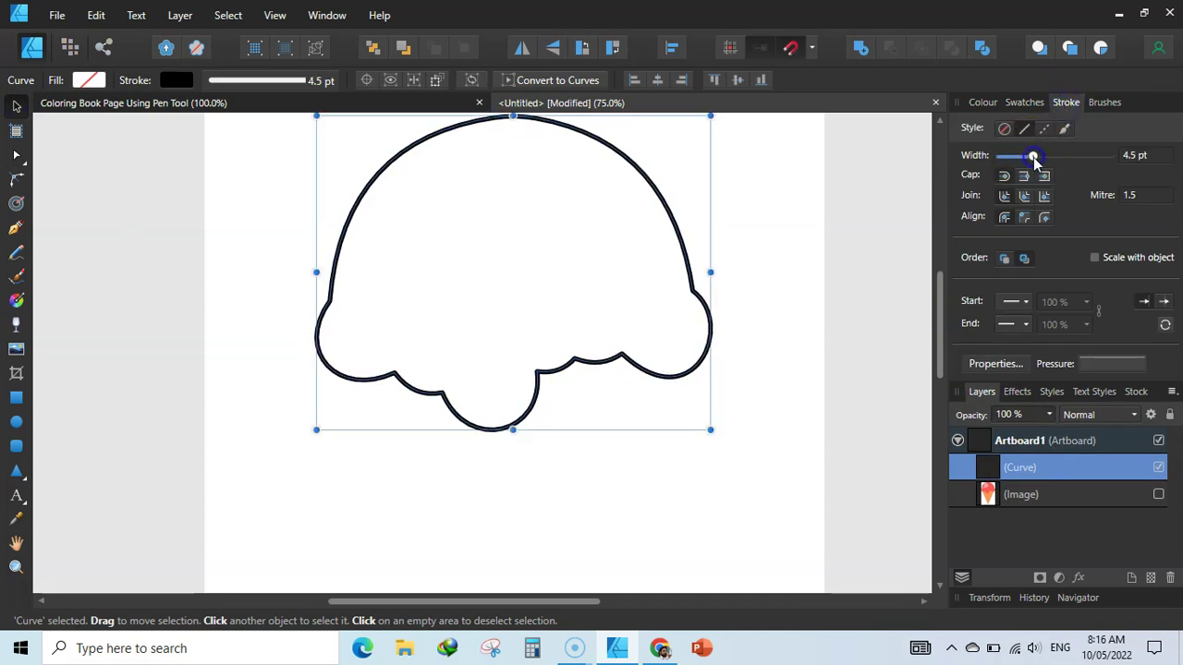
{"action": "left_click", "coordinate": [1159, 496]}
{"action": "left_click", "coordinate": [467, 232]}
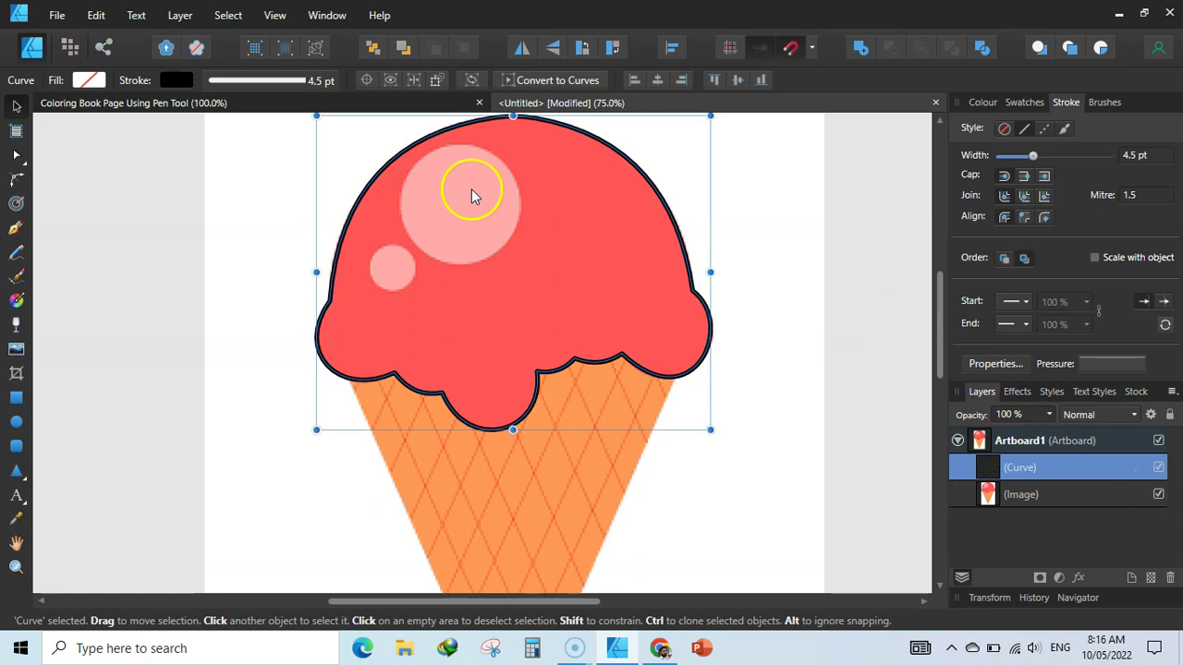
Step: Draw an ellipse and move and resize it to fit the large round highlight on the scoop
{"action": "left_click", "coordinate": [16, 423]}
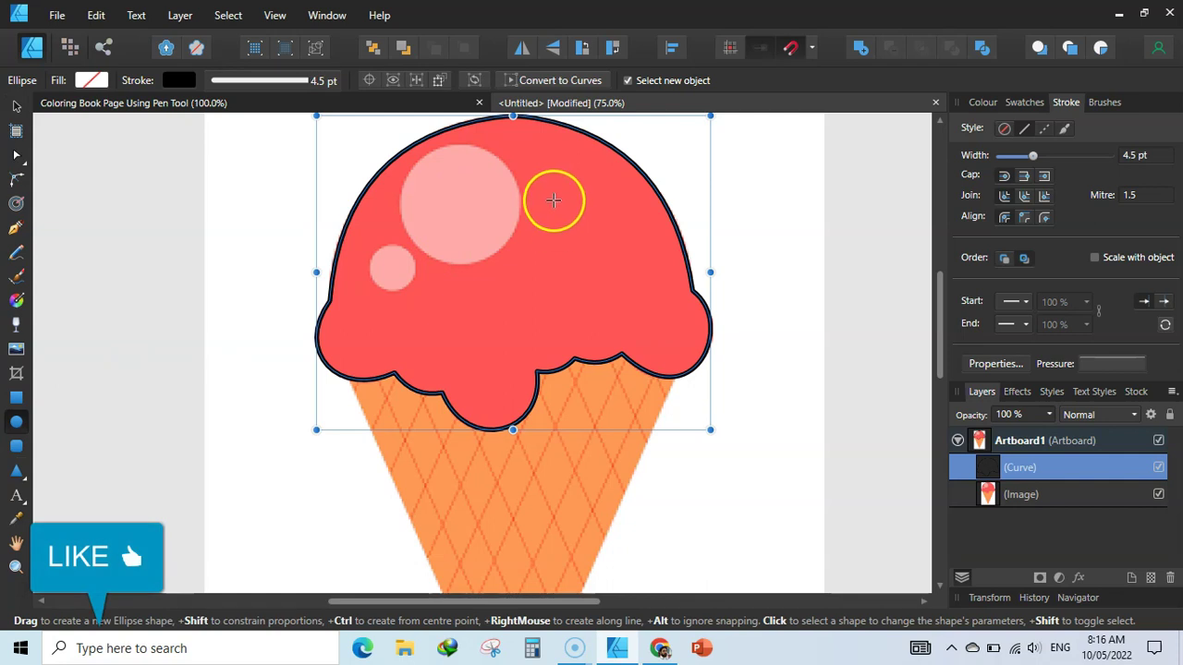
{"action": "left_click_drag", "start_coordinate": [552, 196], "coordinate": [636, 286]}
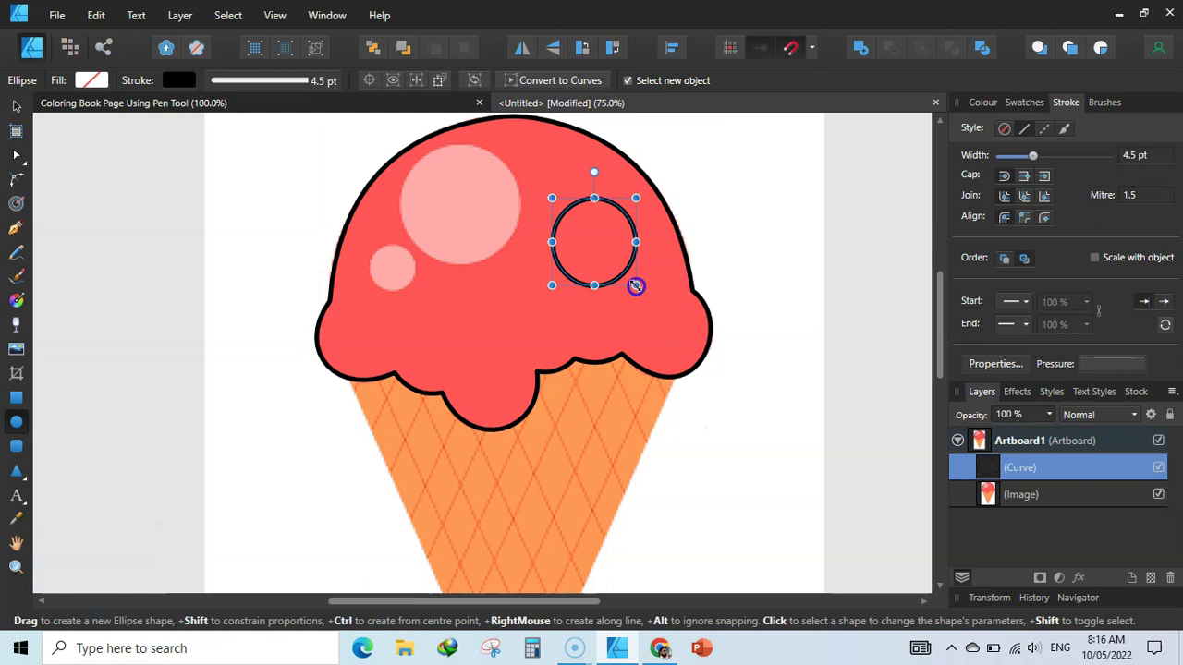
{"action": "left_click", "coordinate": [13, 109]}
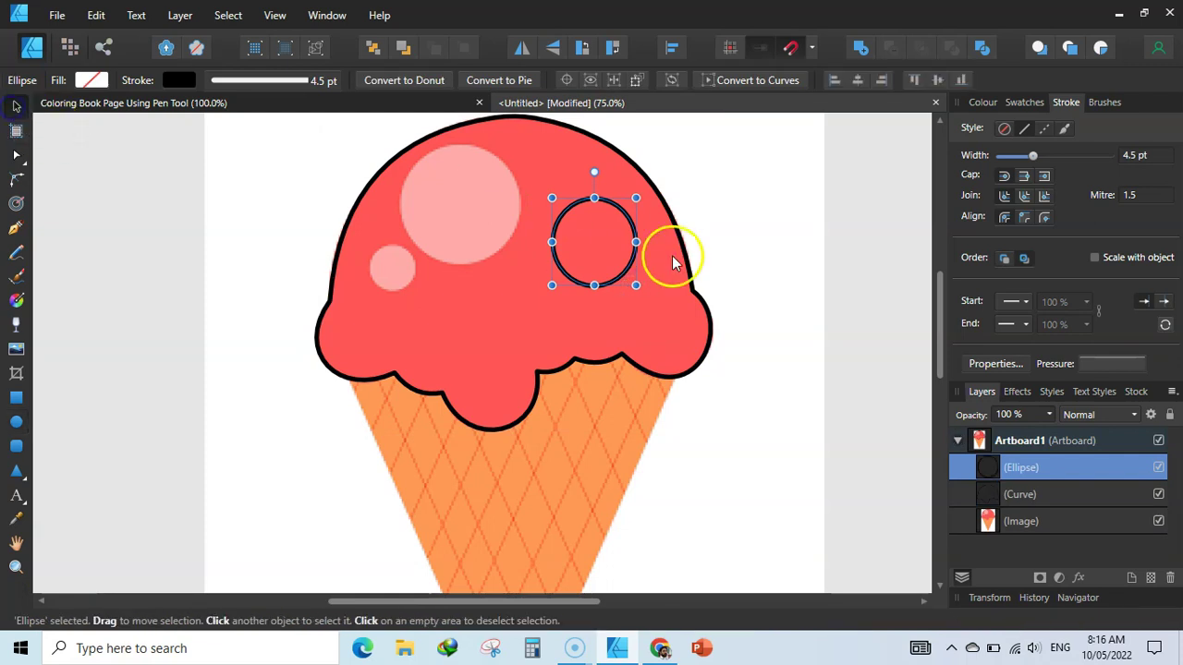
{"action": "left_click_drag", "start_coordinate": [595, 244], "coordinate": [462, 203]}
{"action": "left_click_drag", "start_coordinate": [507, 203], "coordinate": [513, 203]}
{"action": "left_click_drag", "start_coordinate": [412, 203], "coordinate": [403, 203]}
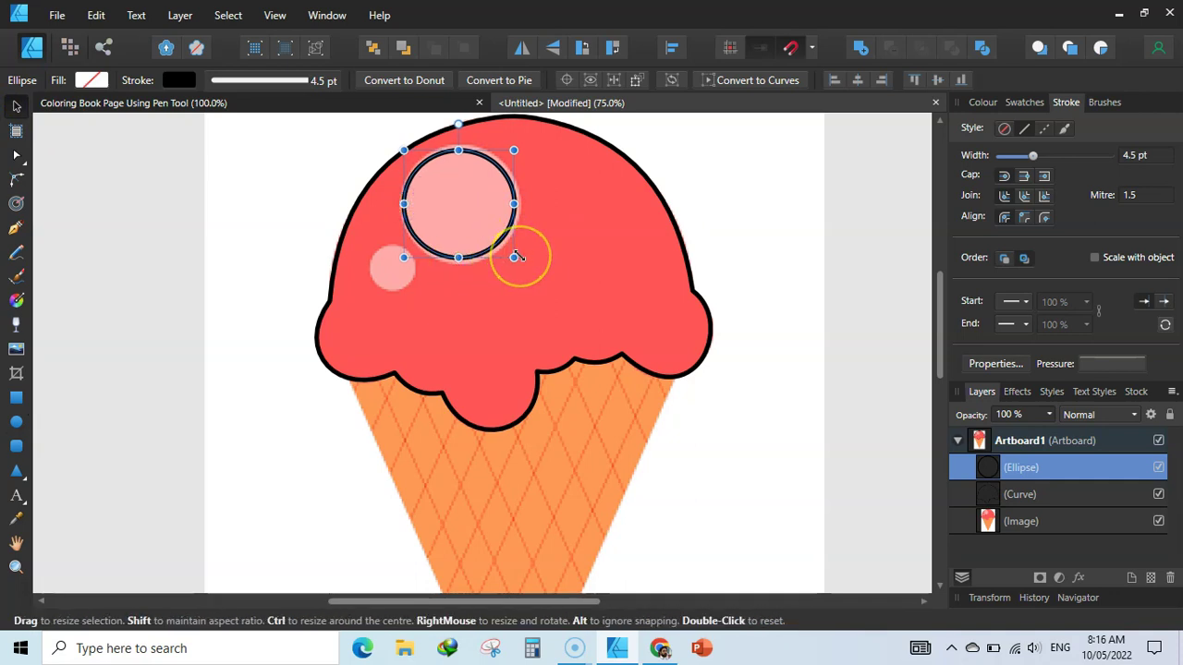
{"action": "left_click_drag", "start_coordinate": [524, 260], "coordinate": [524, 260]}
{"action": "left_click_drag", "start_coordinate": [478, 219], "coordinate": [523, 266]}
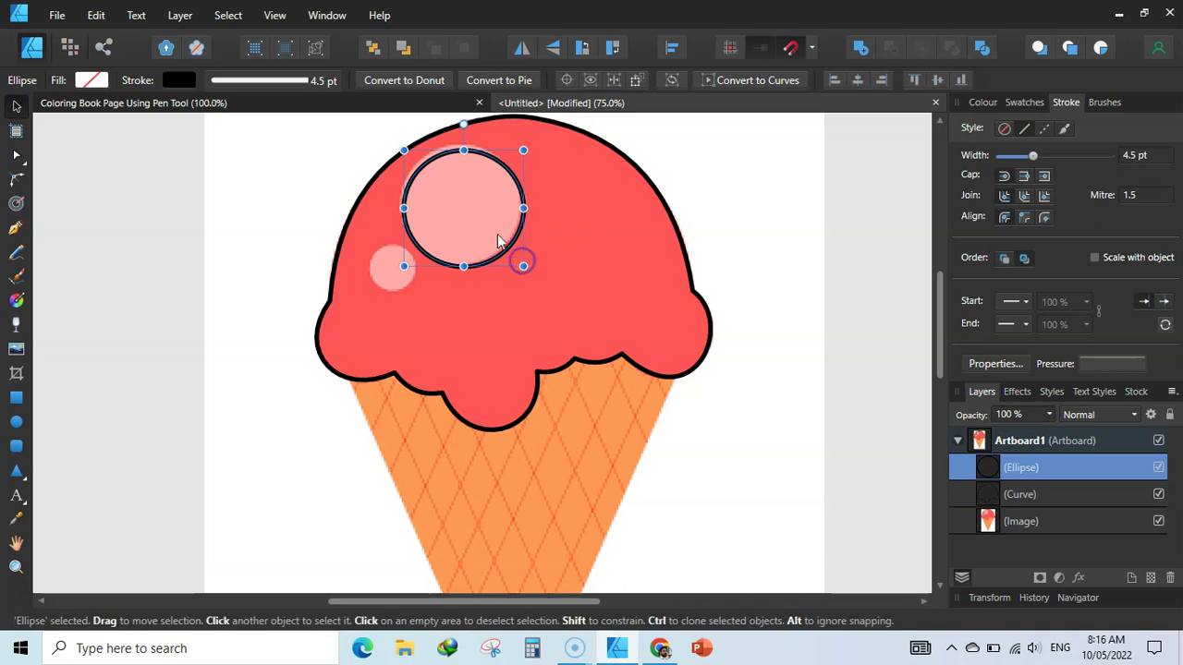
{"action": "left_click_drag", "start_coordinate": [477, 214], "coordinate": [471, 212]}
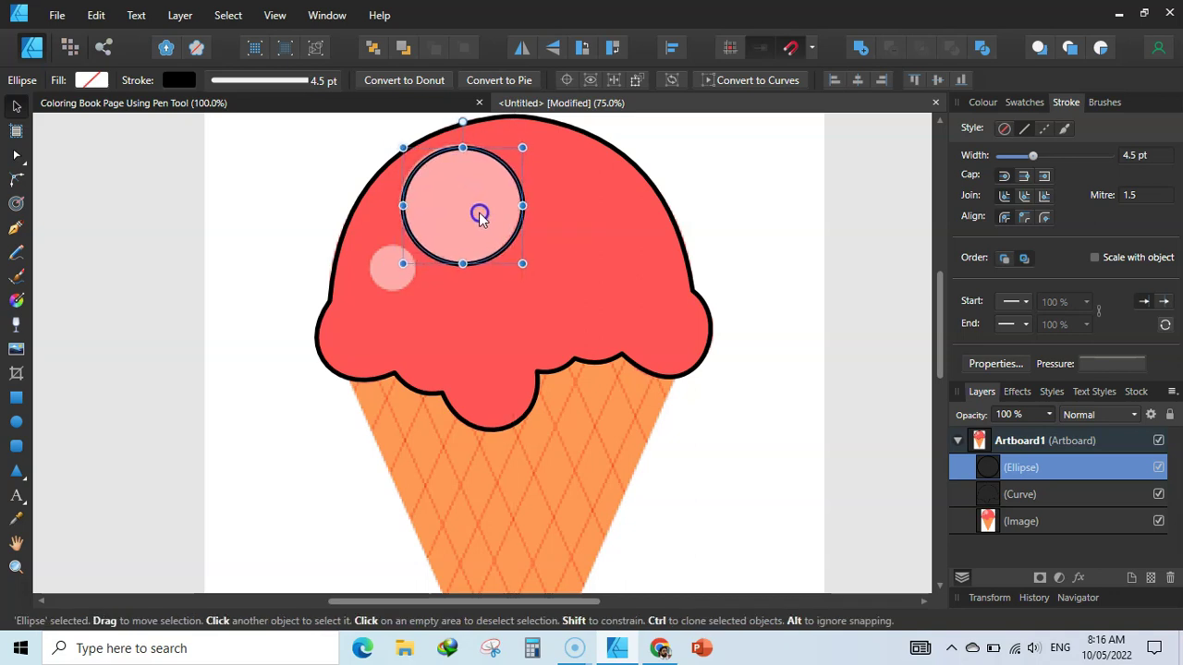
Step: Fill the highlight ellipse and the scoop curve with white, then deselect
{"action": "left_click", "coordinate": [1025, 103]}
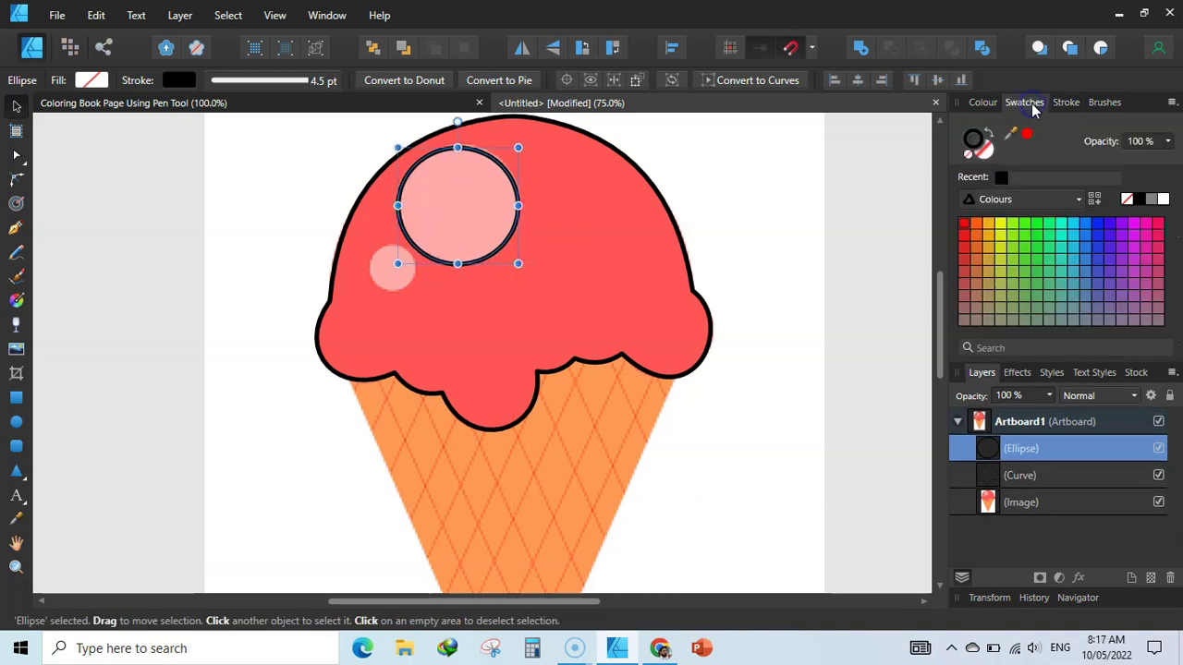
{"action": "left_click", "coordinate": [982, 148]}
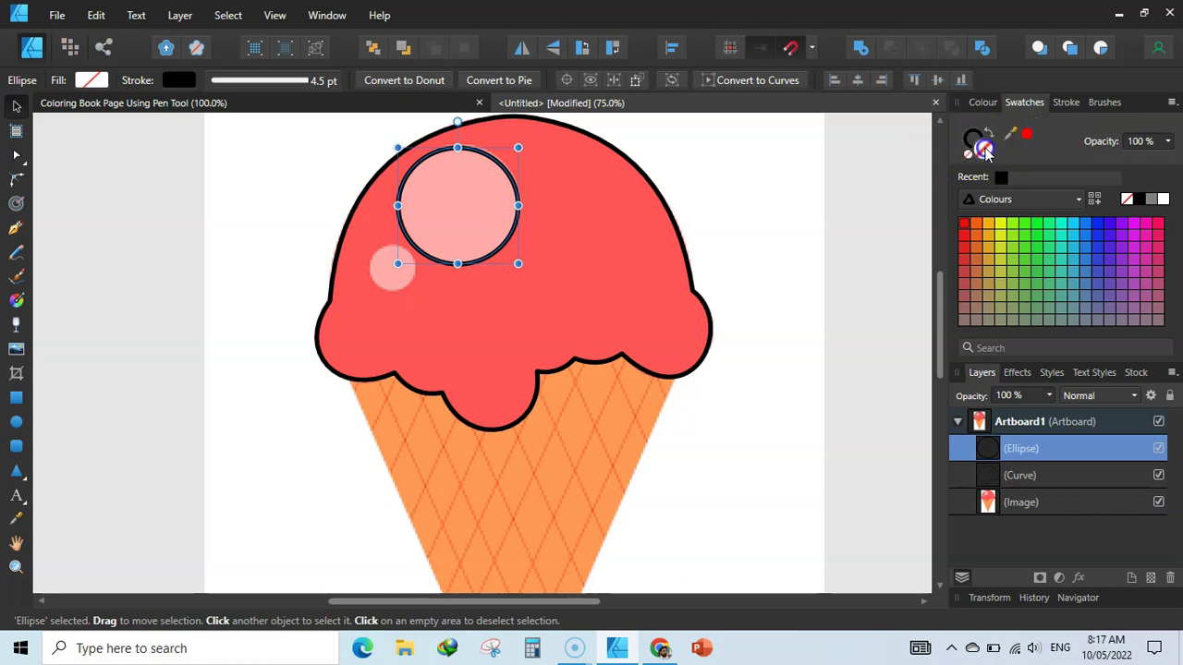
{"action": "left_click", "coordinate": [1163, 200]}
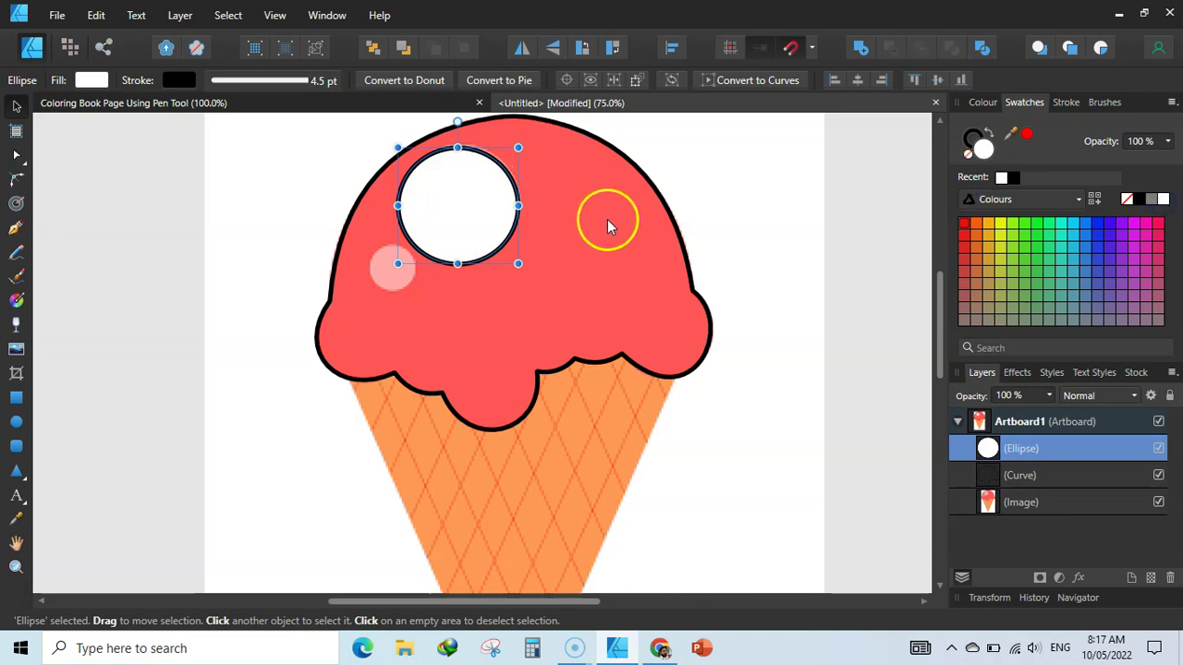
{"action": "left_click", "coordinate": [998, 475]}
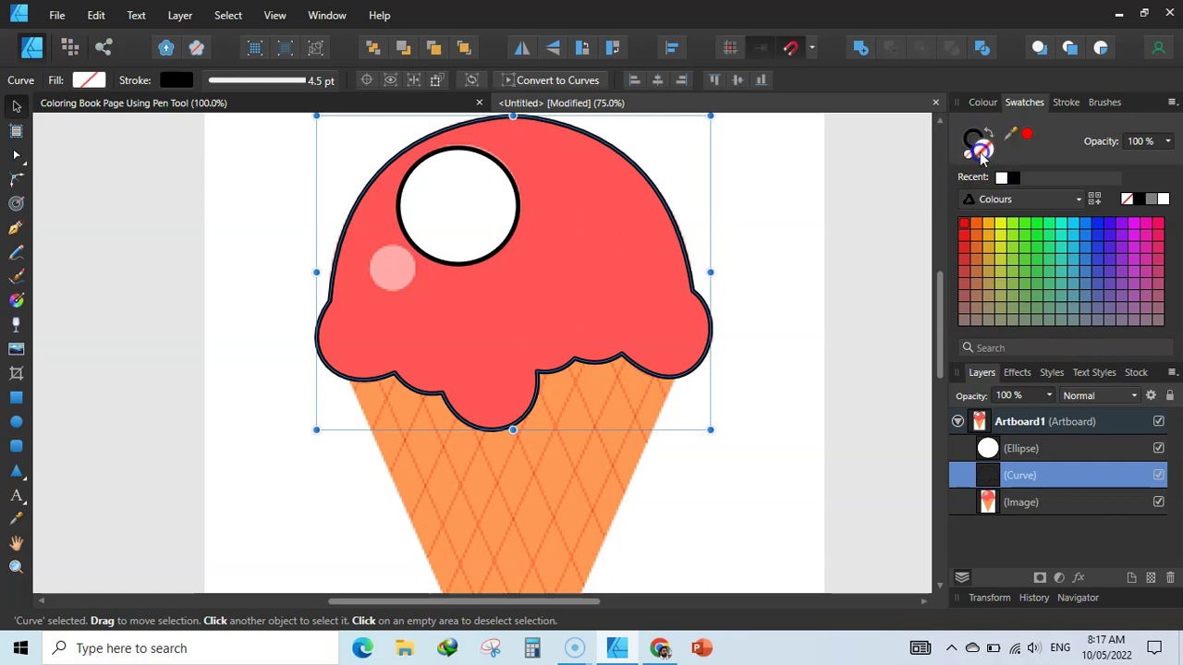
{"action": "left_click", "coordinate": [1164, 200]}
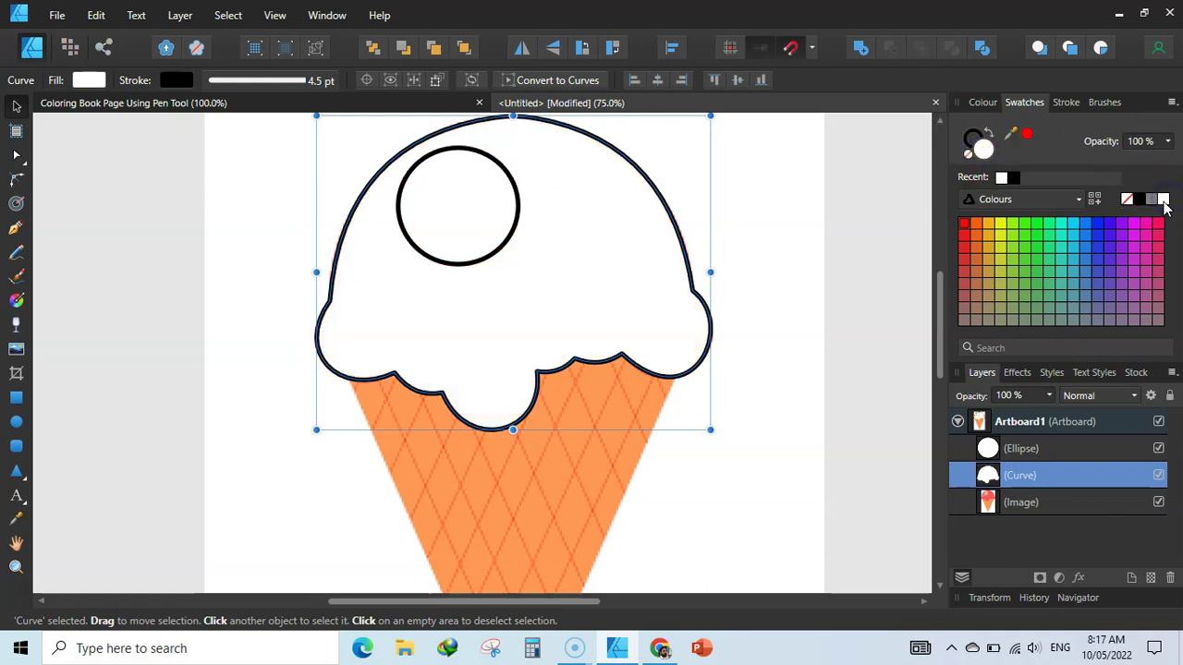
{"action": "left_click", "coordinate": [883, 229]}
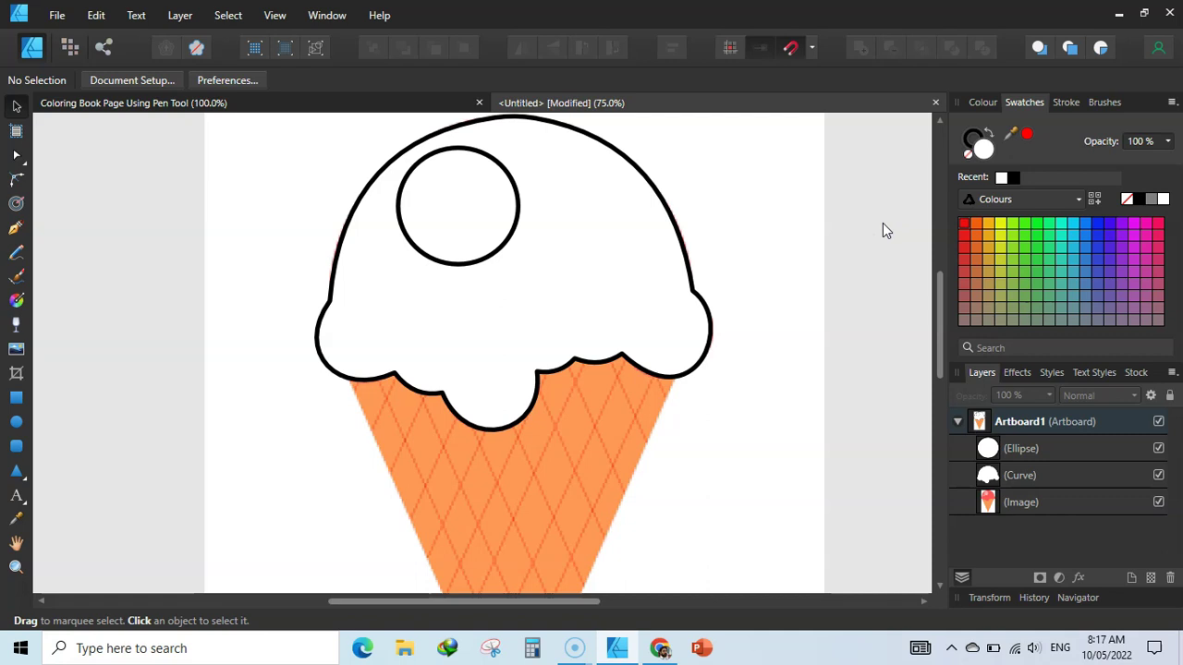
Step: Hide the scoop curve to uncover the image's small highlight, keeping the large ellipse selected and visible
{"action": "left_click", "coordinate": [1159, 502]}
{"action": "left_click", "coordinate": [1159, 502]}
{"action": "left_click", "coordinate": [1159, 448]}
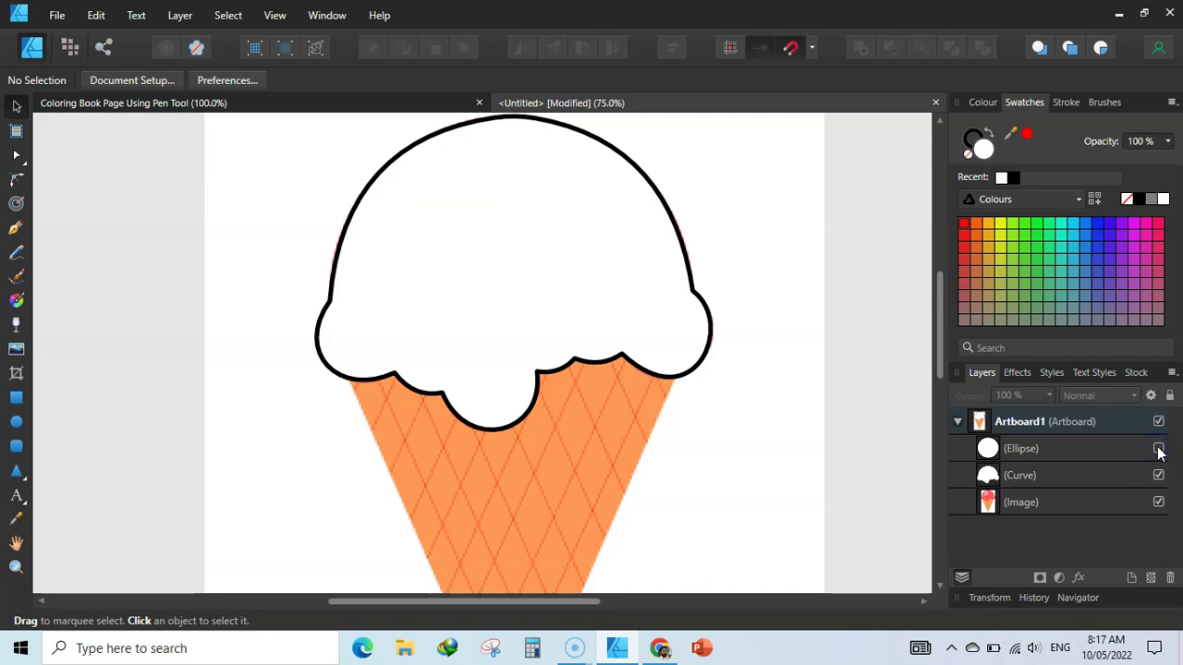
{"action": "left_click", "coordinate": [1159, 475]}
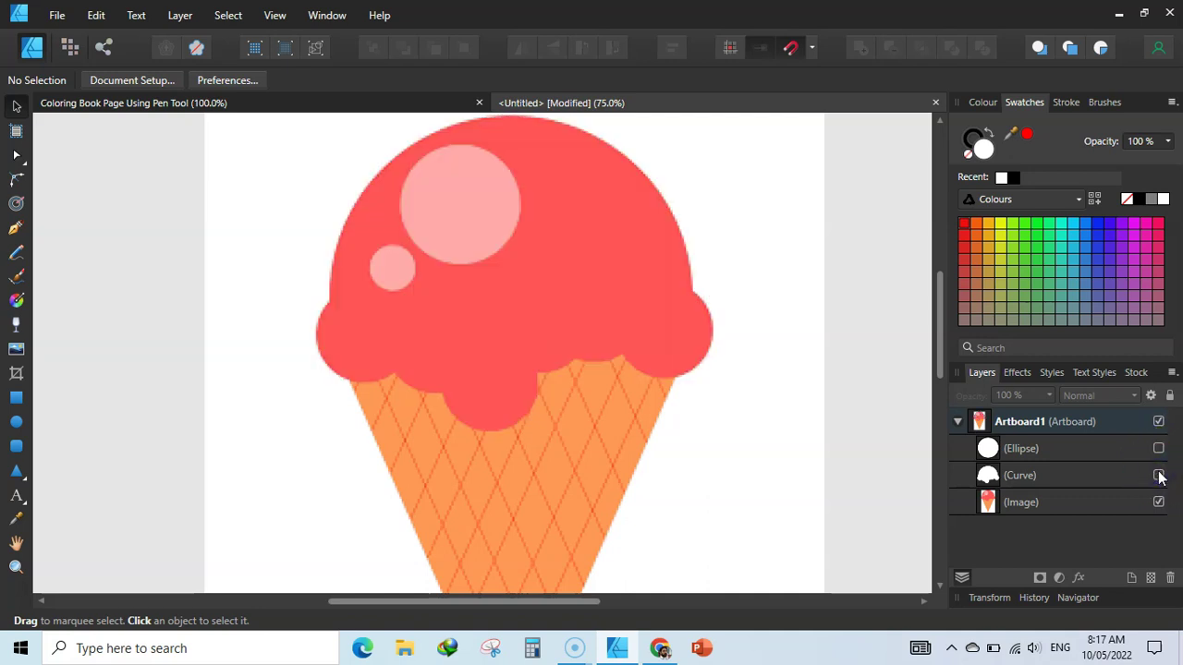
{"action": "left_click", "coordinate": [1104, 448]}
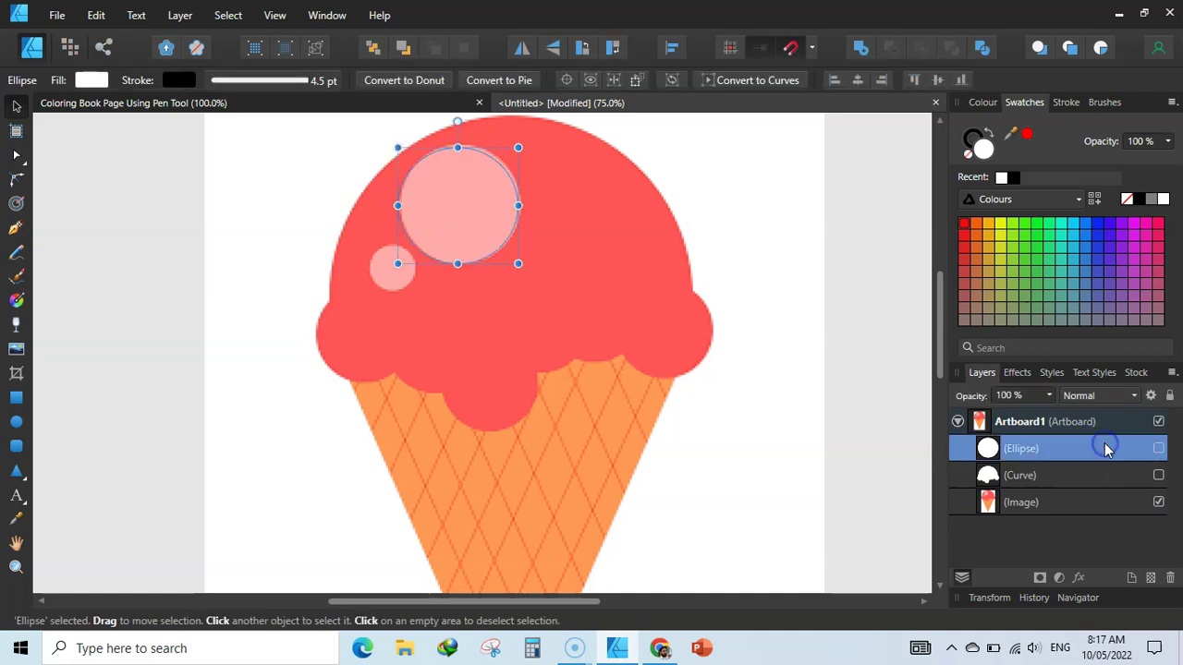
{"action": "left_click", "coordinate": [1159, 448]}
Step: Duplicate the large ellipse, shrink the copy to fit the small round highlight, and show the scoop curve again
{"action": "left_click", "coordinate": [463, 211]}
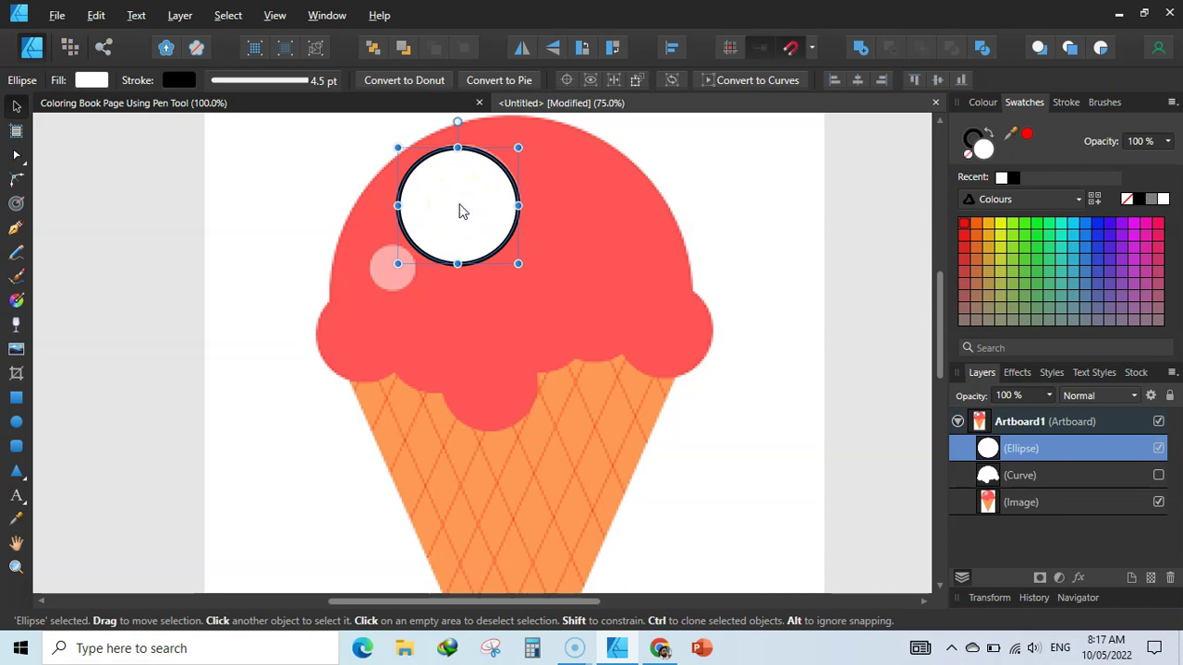
{"action": "left_click_drag", "start_coordinate": [463, 211], "coordinate": [432, 282]}
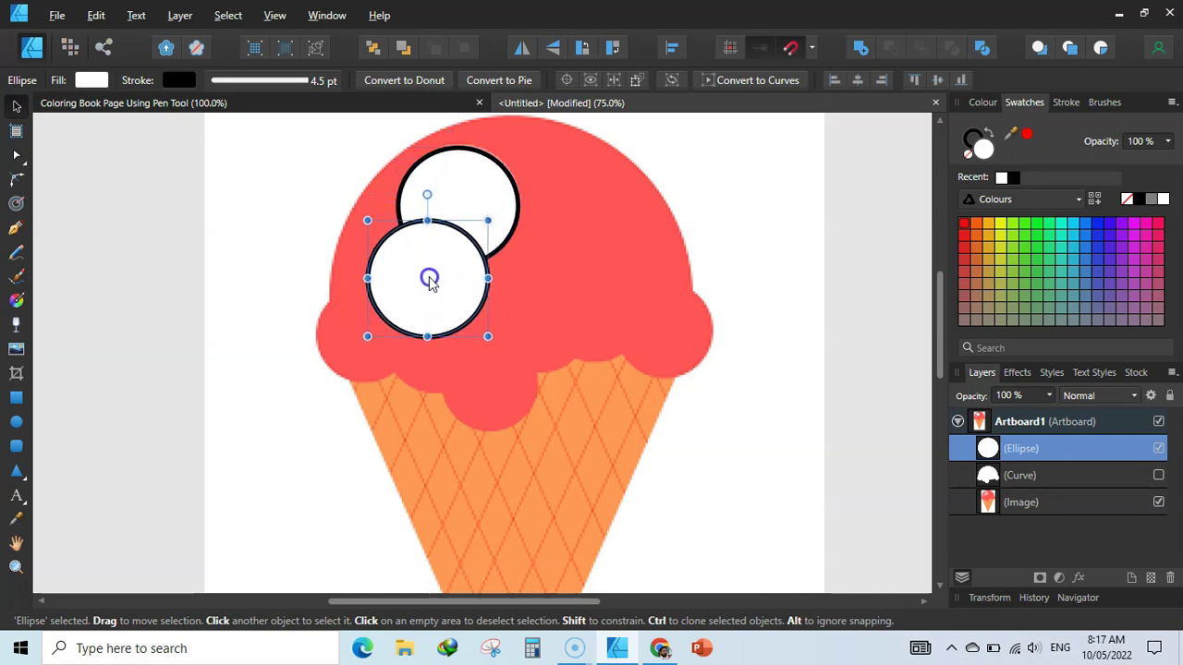
{"action": "left_click_drag", "start_coordinate": [488, 220], "coordinate": [391, 264]}
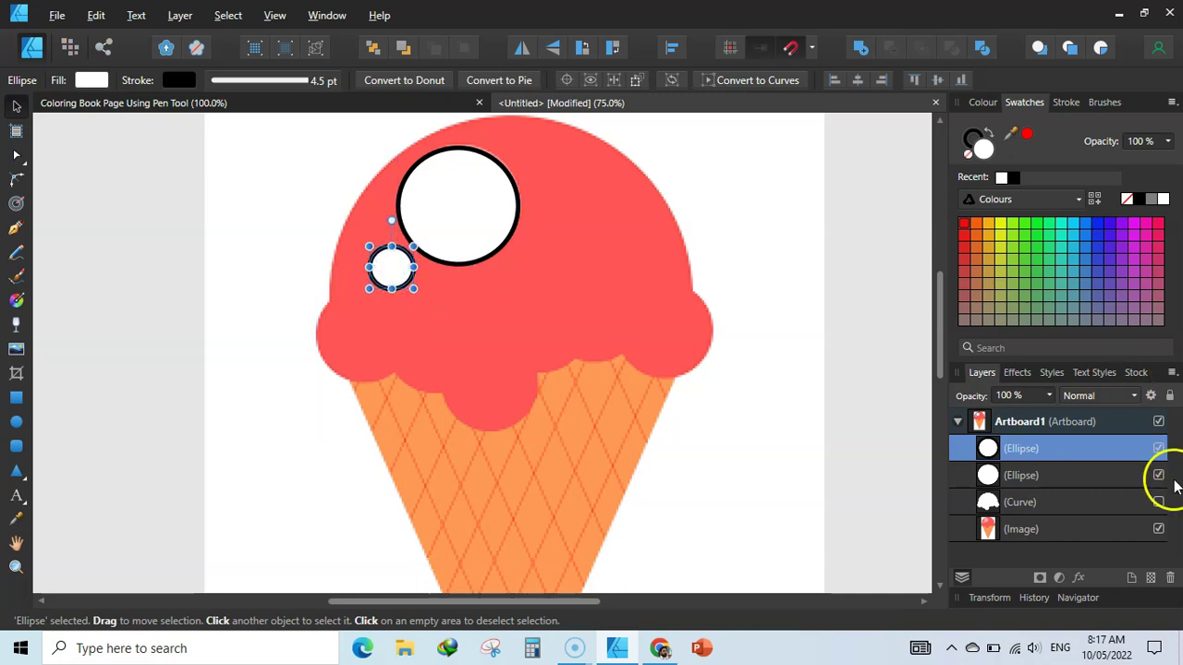
{"action": "left_click", "coordinate": [1158, 502]}
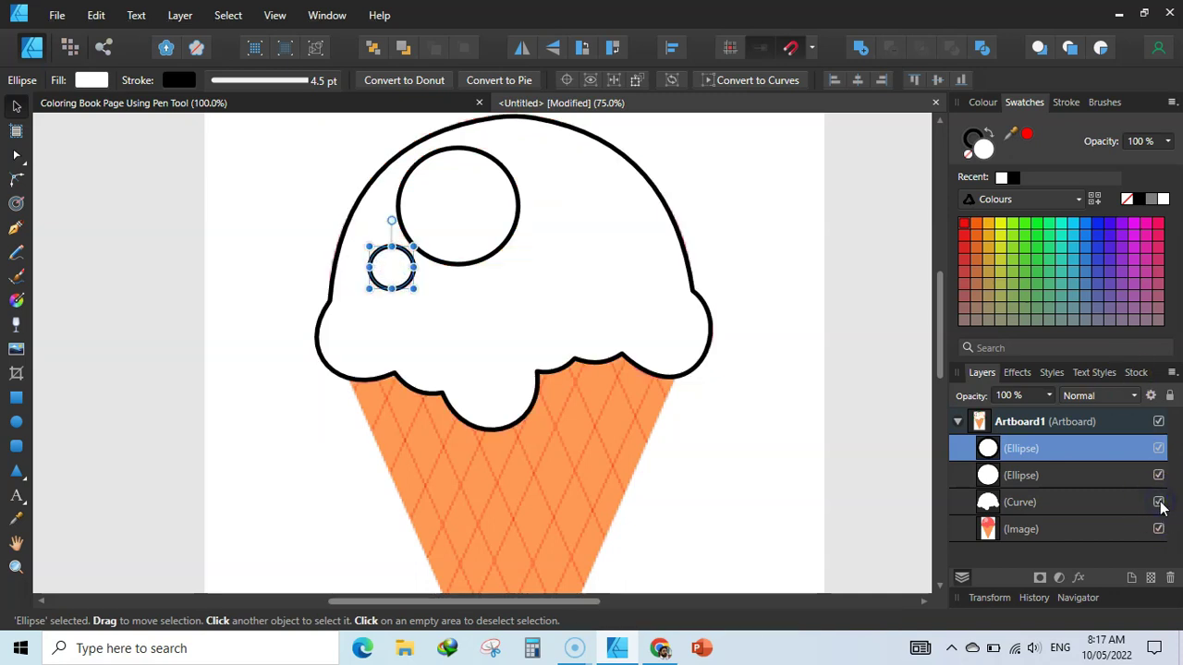
{"action": "left_click", "coordinate": [803, 263]}
Step: Hide both ellipses and the scoop curve so the whole cone in the image is uncovered for tracing
{"action": "left_click_drag", "start_coordinate": [948, 282], "coordinate": [940, 347]}
{"action": "key", "text": "ctrl+minus"}
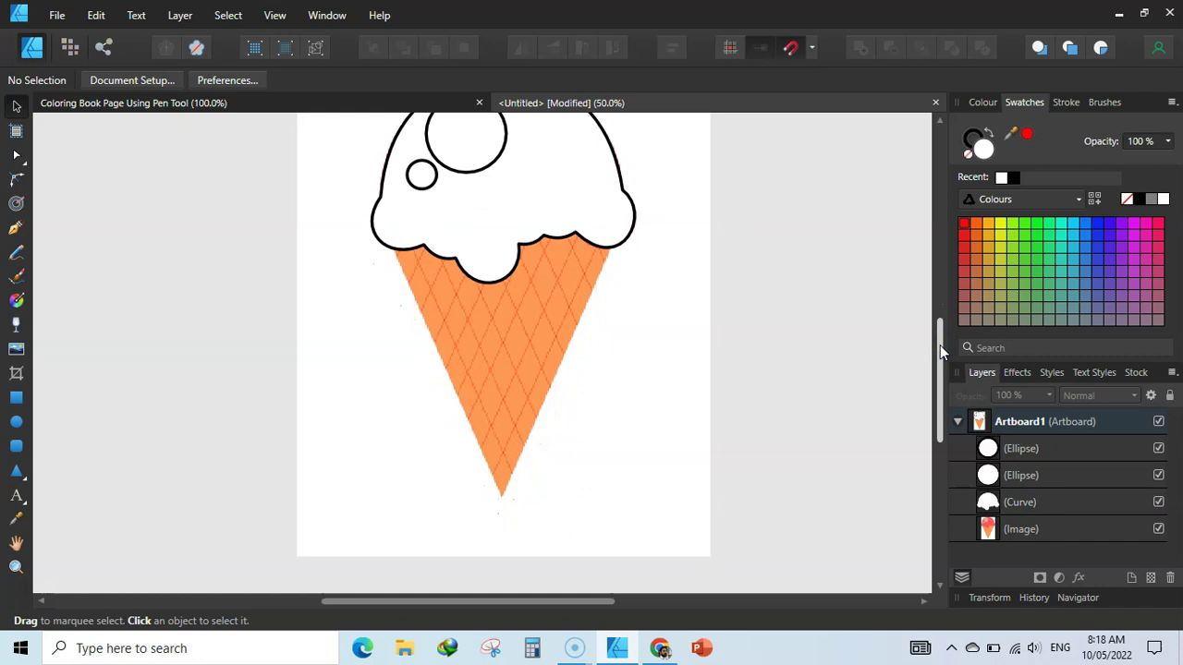
{"action": "left_click", "coordinate": [501, 319]}
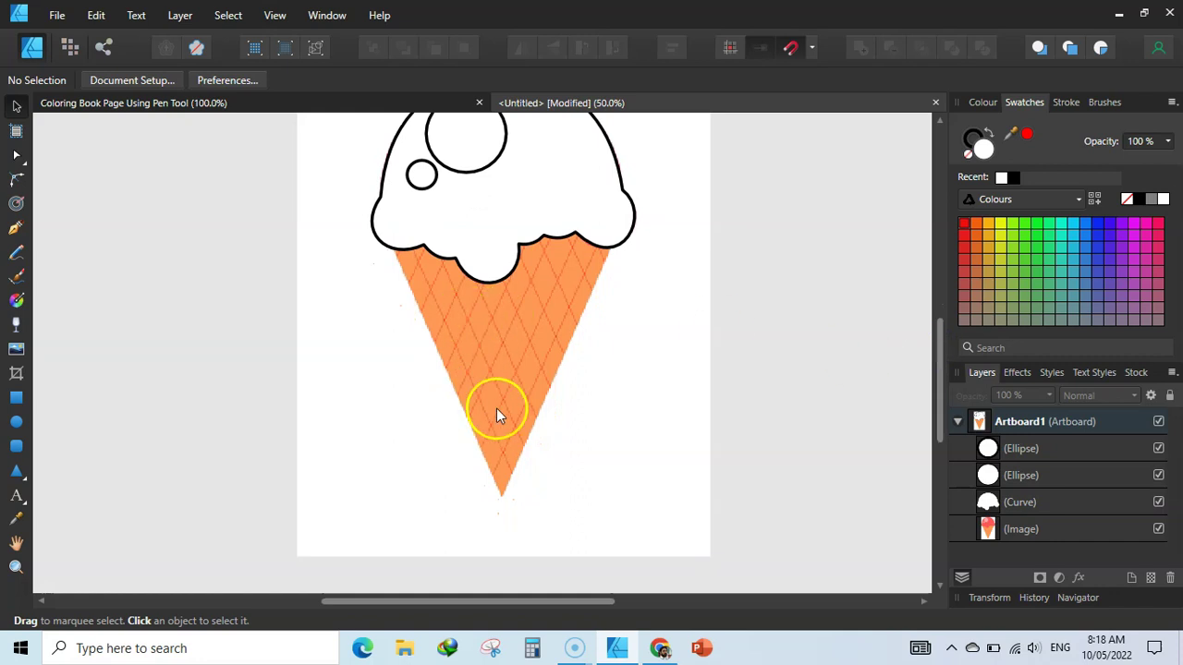
{"action": "left_click", "coordinate": [1159, 449]}
{"action": "left_click", "coordinate": [1159, 475]}
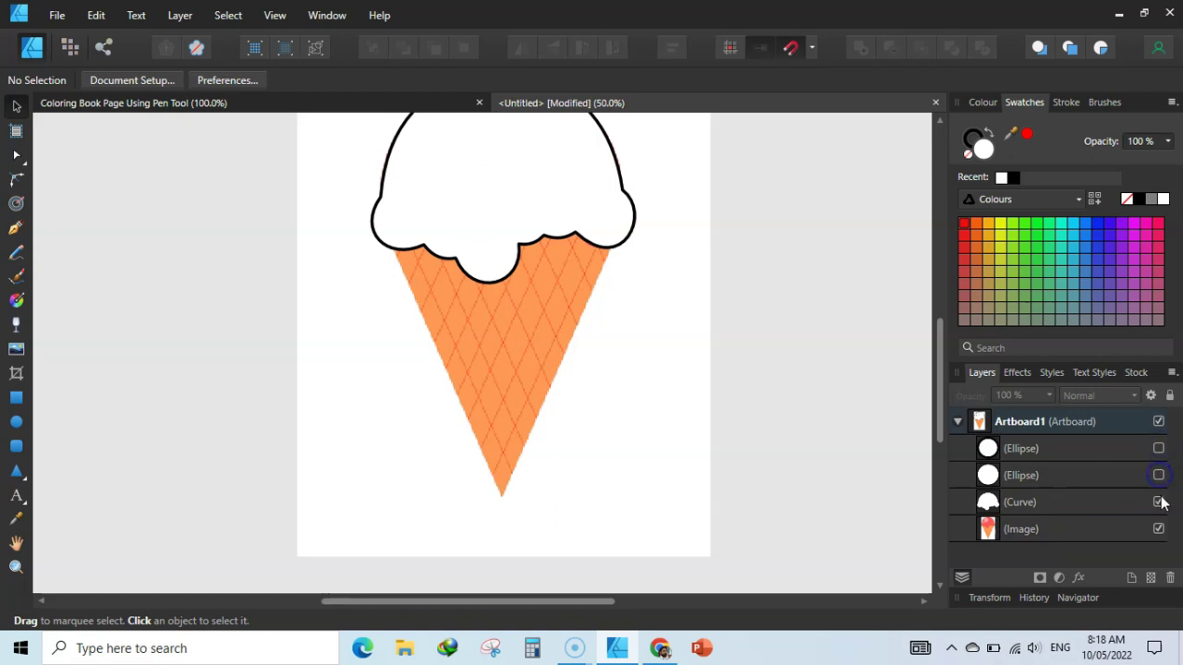
{"action": "left_click", "coordinate": [1159, 502]}
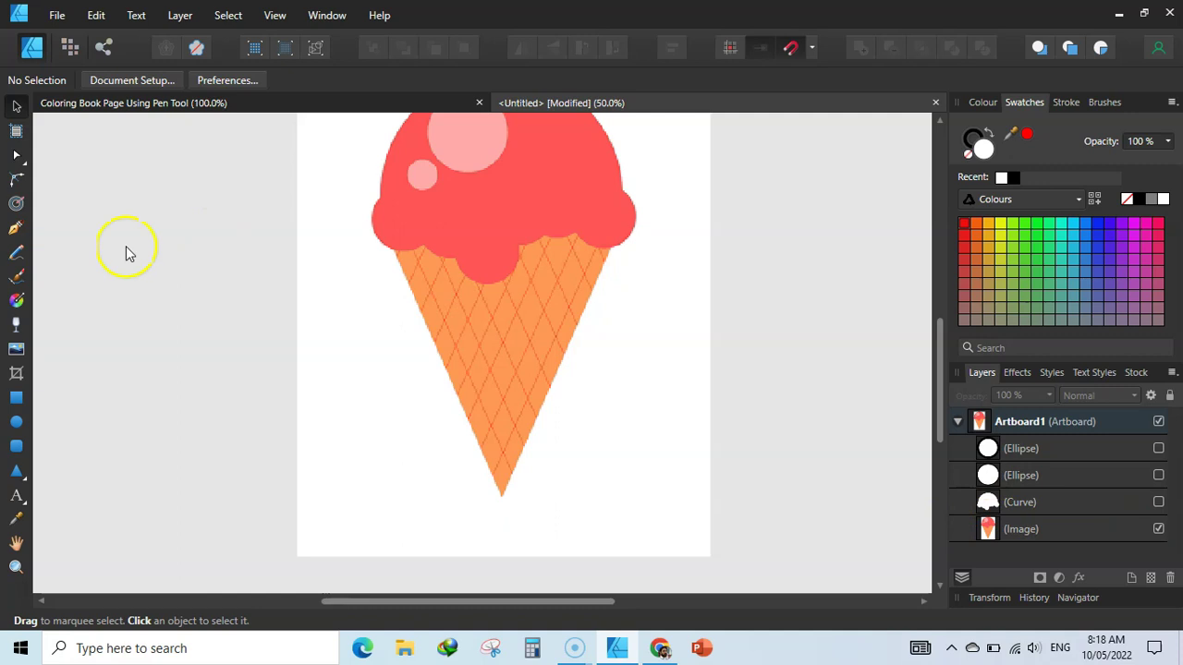
Step: Trace the cone as a closed straight-sided Pen outline through its two upper corners, its tip and a peak inside the scoop
{"action": "left_click", "coordinate": [17, 227]}
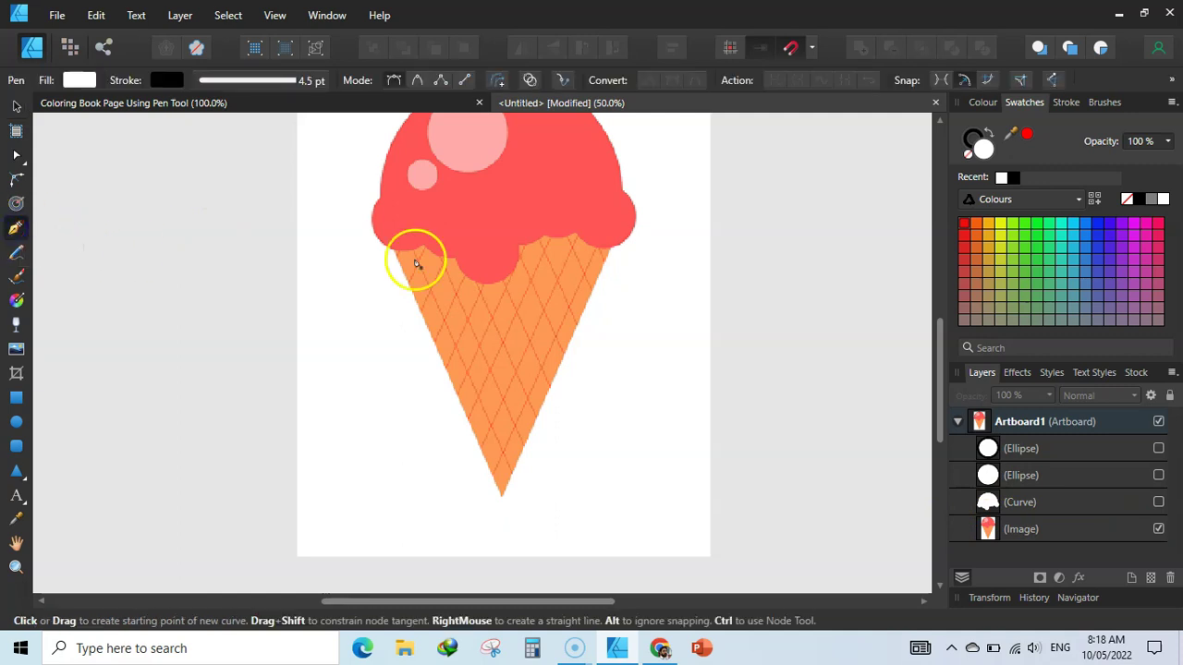
{"action": "scroll", "coordinate": [409, 259], "scroll_direction": "up", "scroll_amount": 2, "text": "ctrl"}
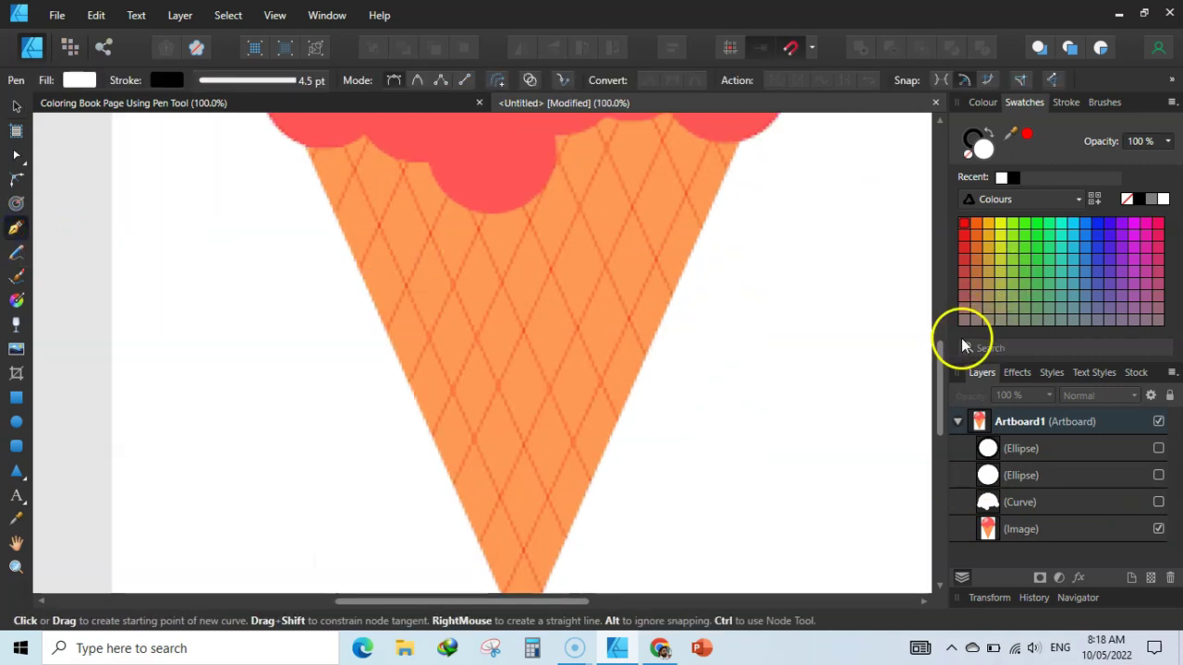
{"action": "left_click_drag", "start_coordinate": [934, 360], "coordinate": [927, 324]}
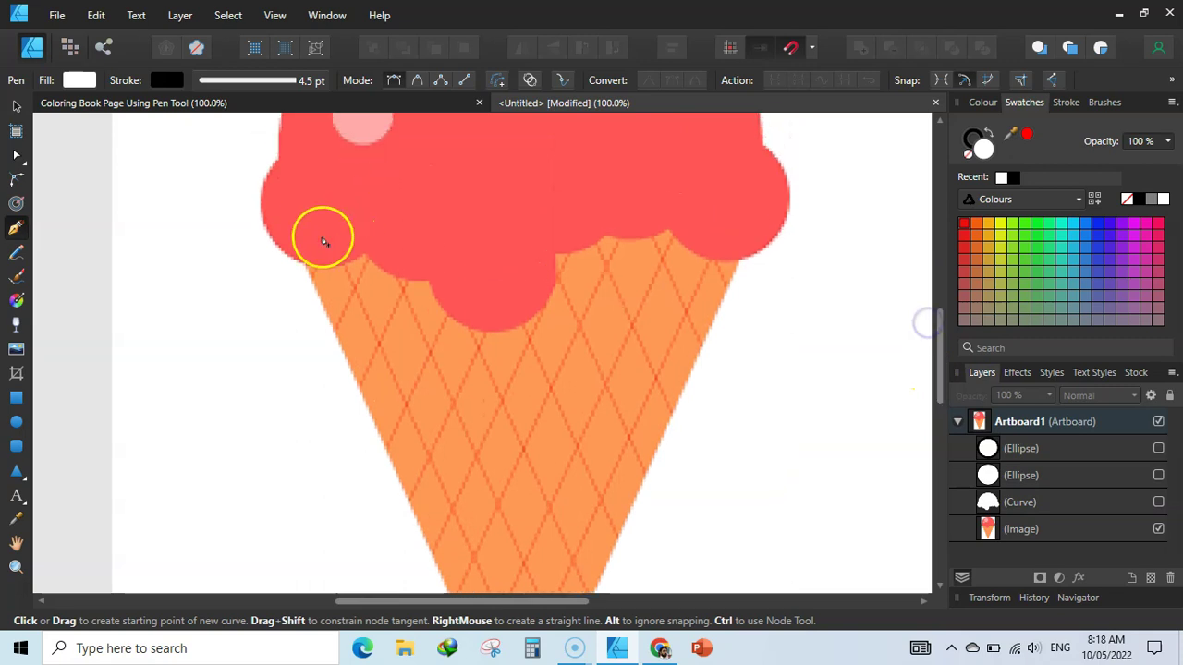
{"action": "left_click", "coordinate": [307, 262]}
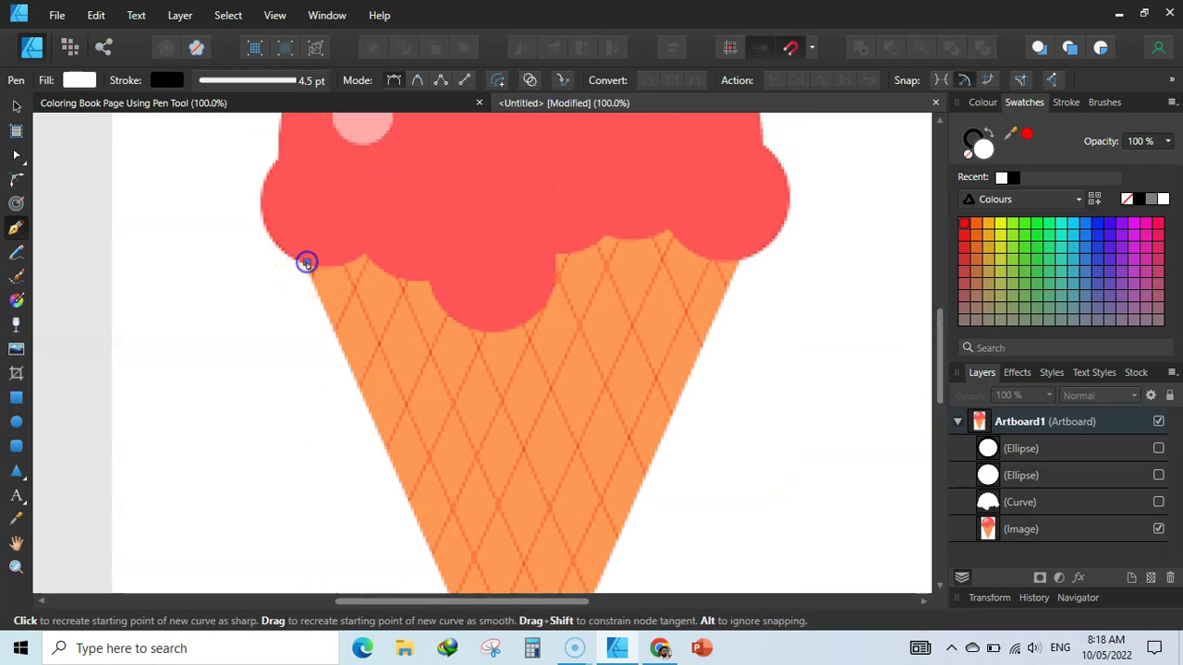
{"action": "left_click", "coordinate": [503, 180]}
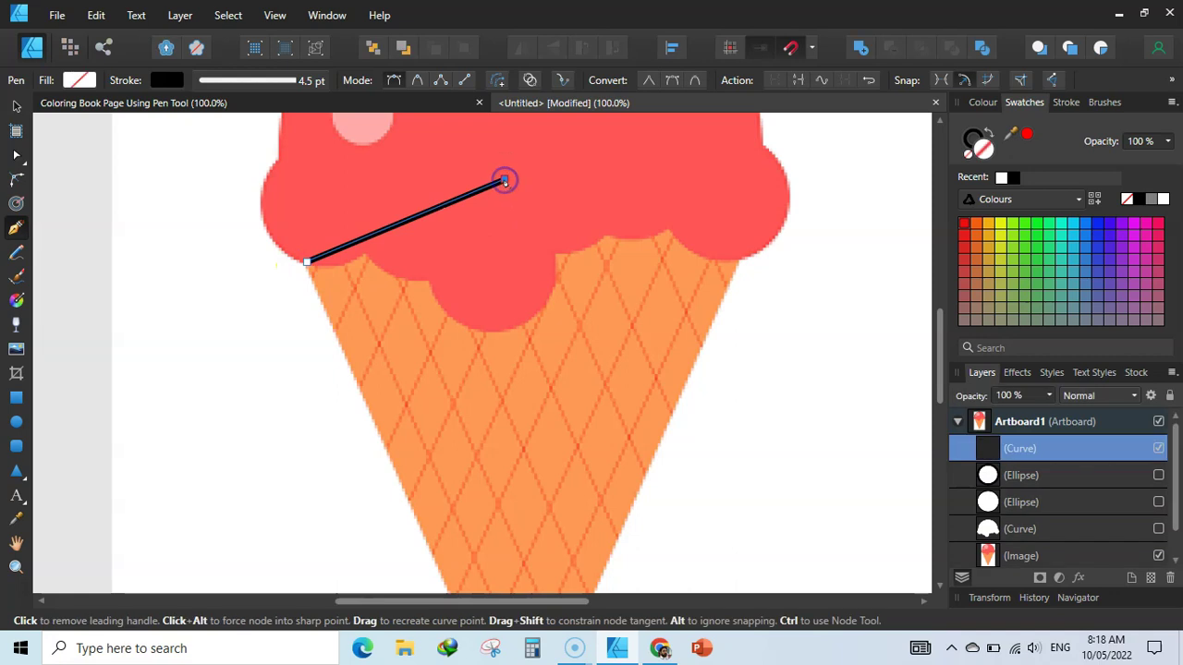
{"action": "left_click", "coordinate": [742, 263]}
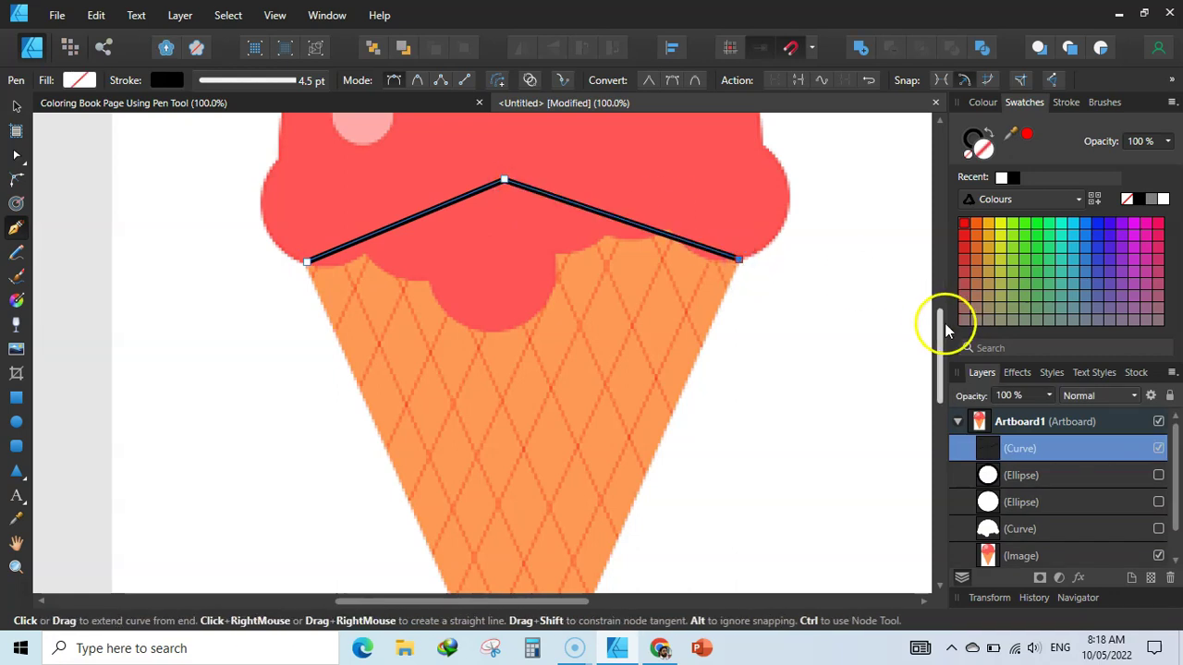
{"action": "left_click_drag", "start_coordinate": [943, 322], "coordinate": [940, 400]}
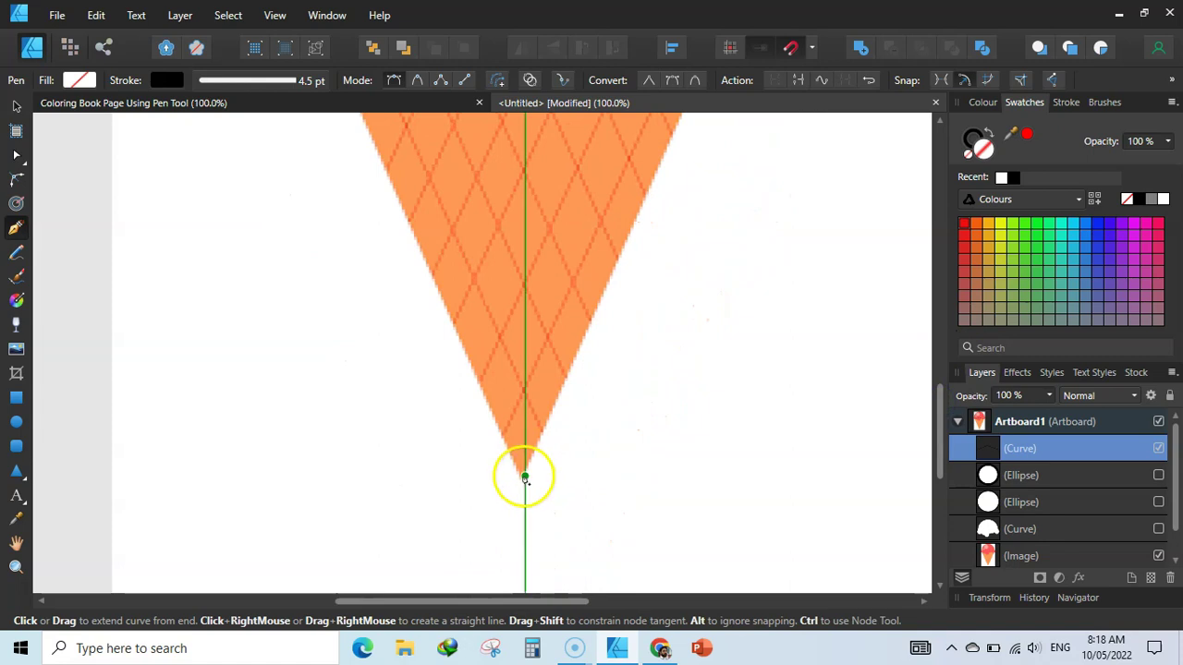
{"action": "left_click", "coordinate": [524, 478]}
{"action": "left_click_drag", "start_coordinate": [943, 435], "coordinate": [913, 345]}
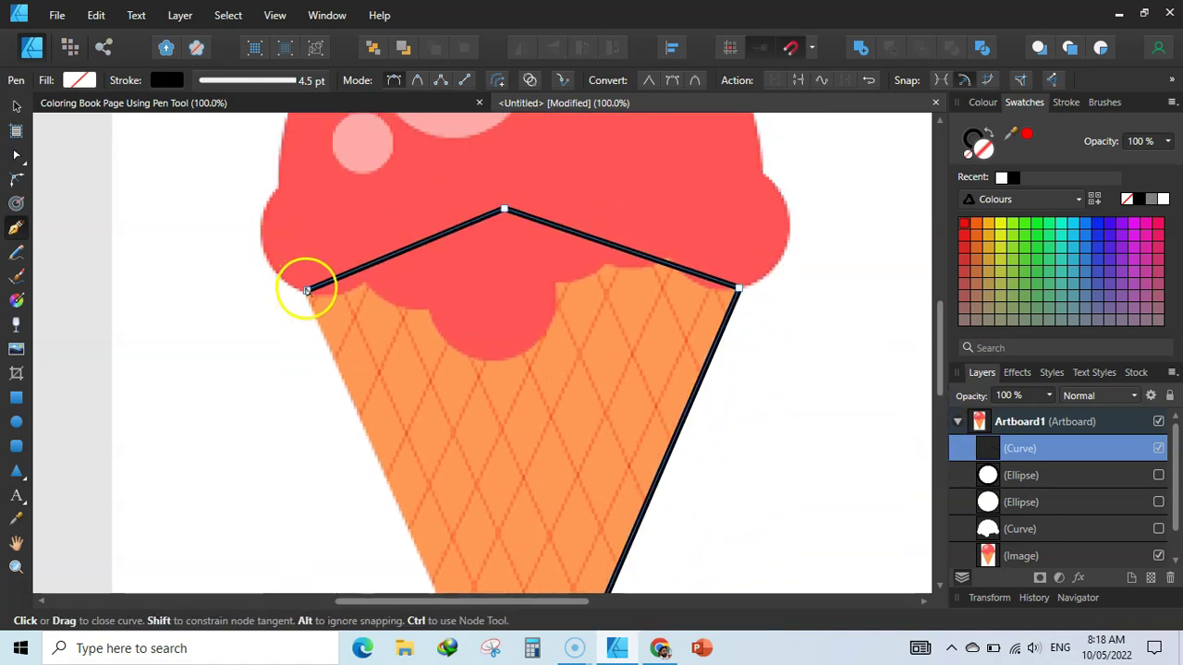
{"action": "left_click", "coordinate": [307, 292]}
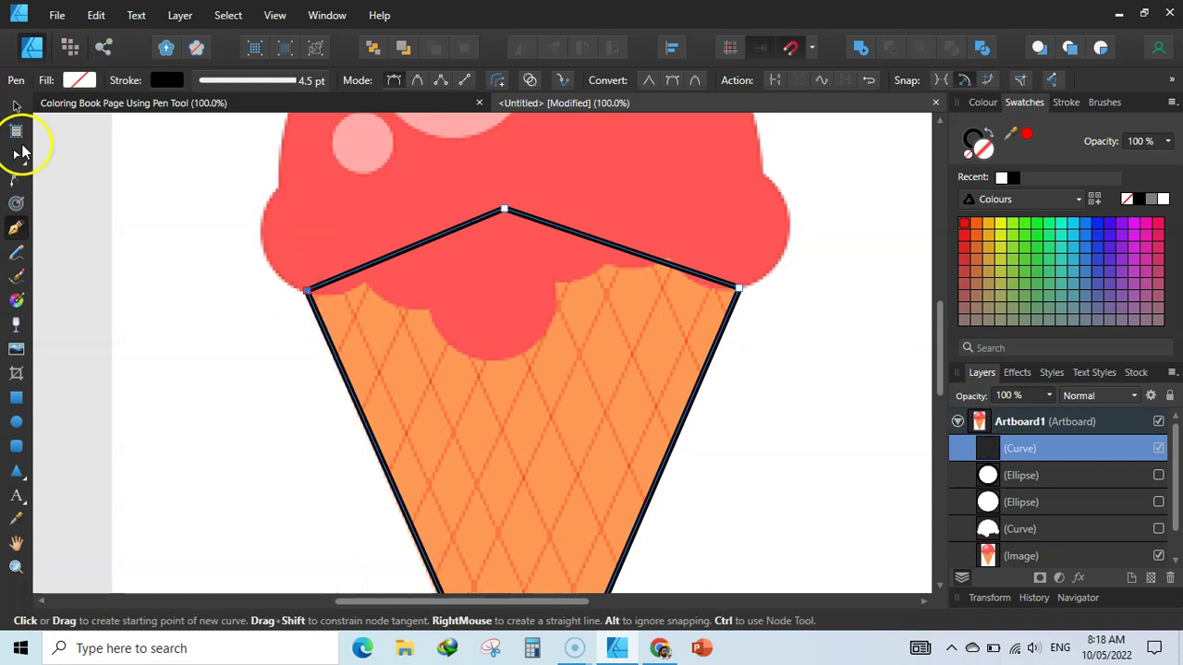
Step: Nudge the cone outline's upper-left corner node slightly down and fill the closed cone shape with white
{"action": "left_click", "coordinate": [17, 161]}
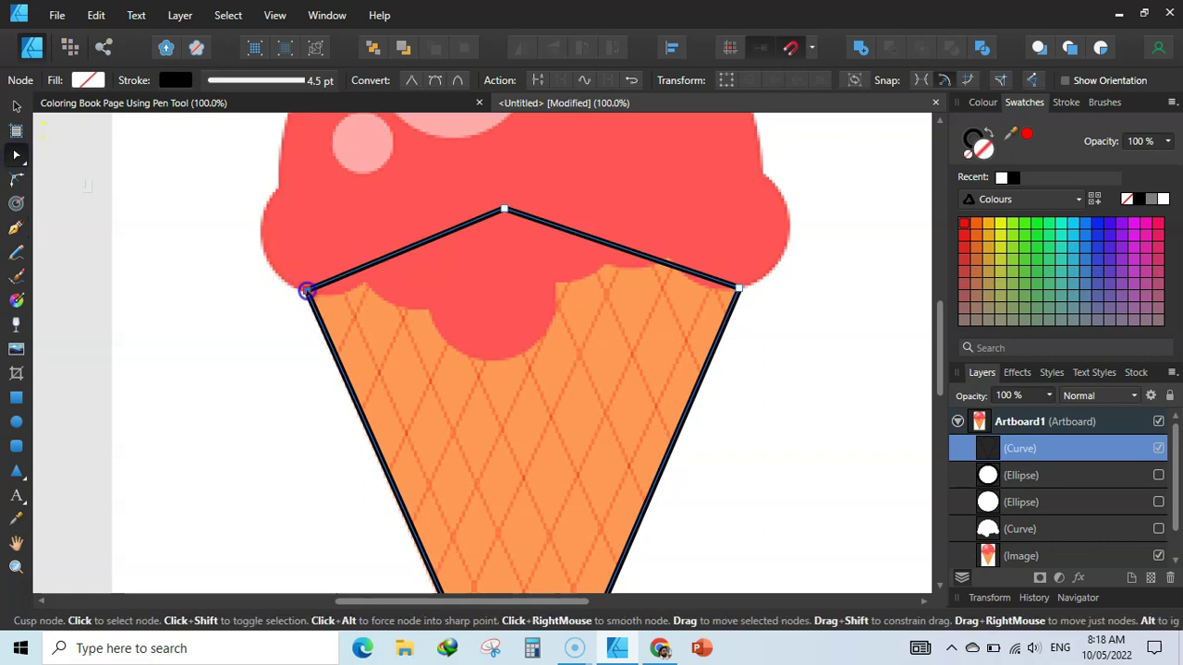
{"action": "left_click_drag", "start_coordinate": [308, 293], "coordinate": [310, 296]}
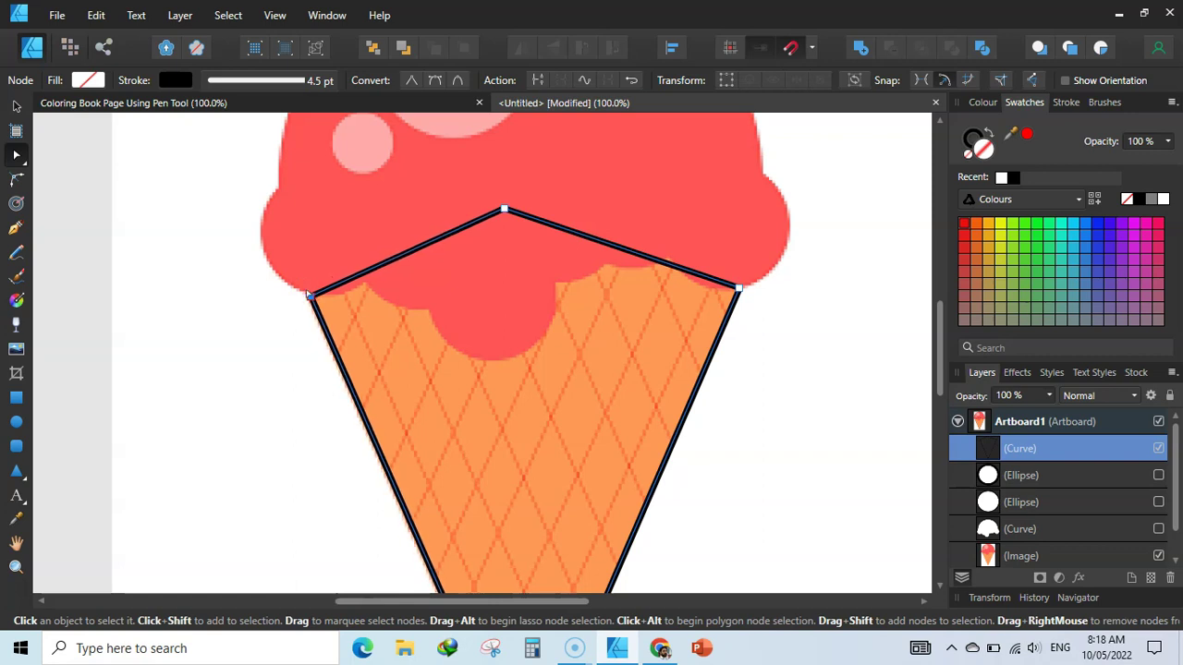
{"action": "left_click", "coordinate": [738, 288]}
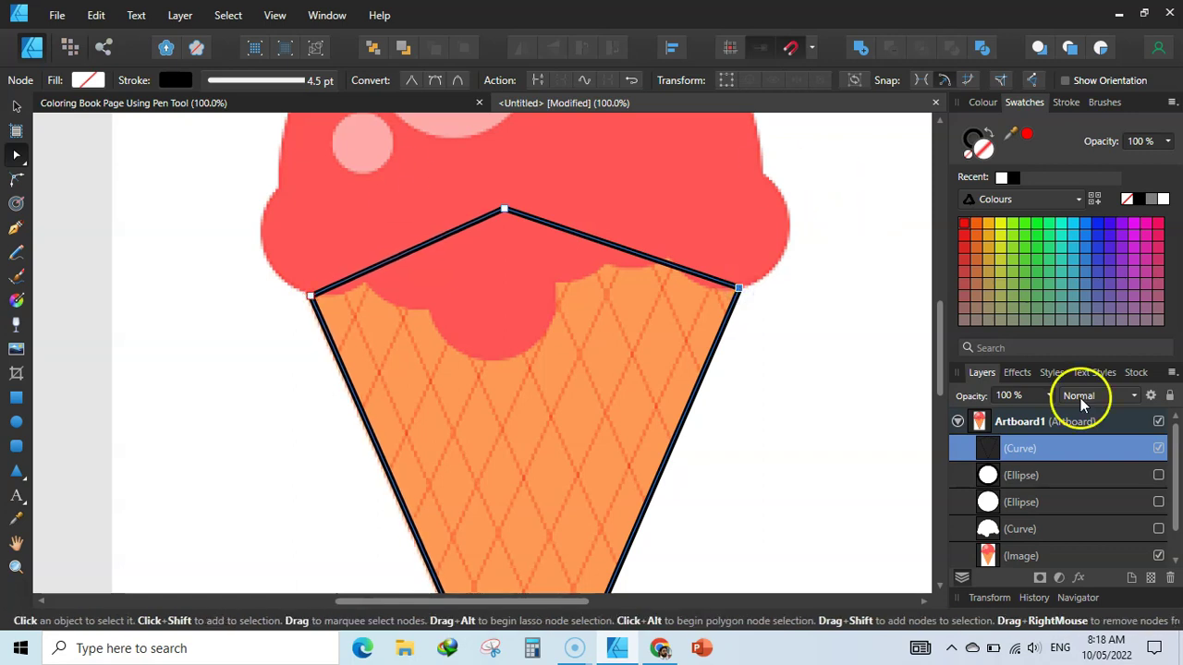
{"action": "left_click", "coordinate": [1163, 199]}
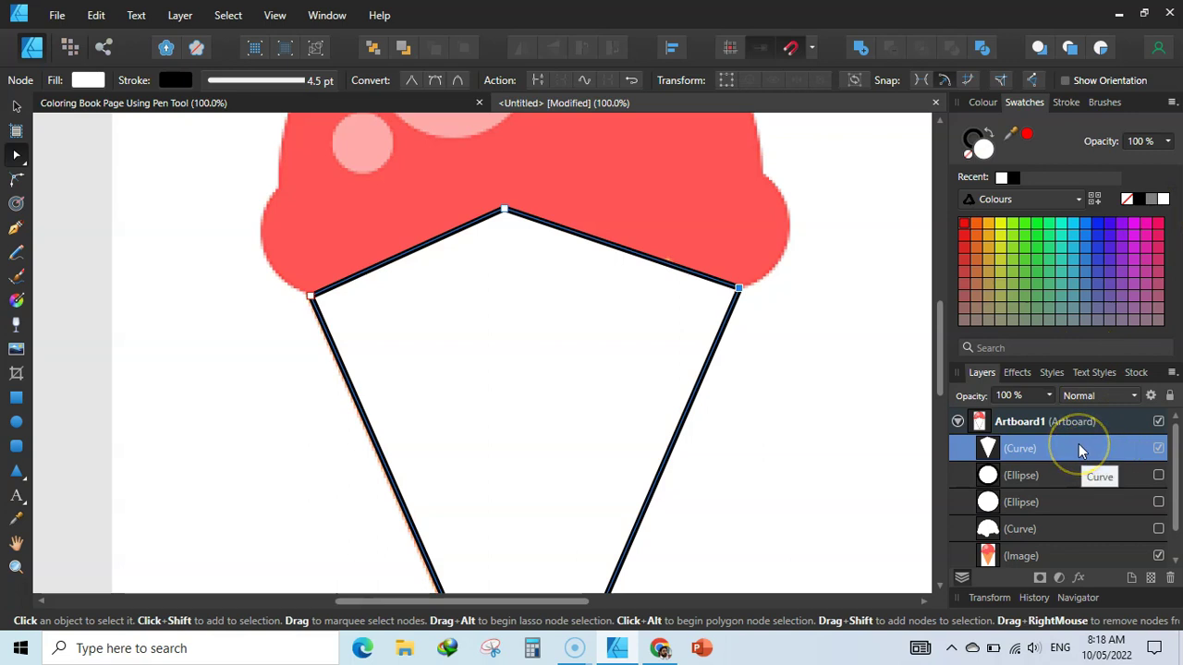
Step: Show both ellipses and the scoop curve again alongside the cone shape
{"action": "scroll", "coordinate": [1166, 448], "scroll_direction": "down", "scroll_amount": 1}
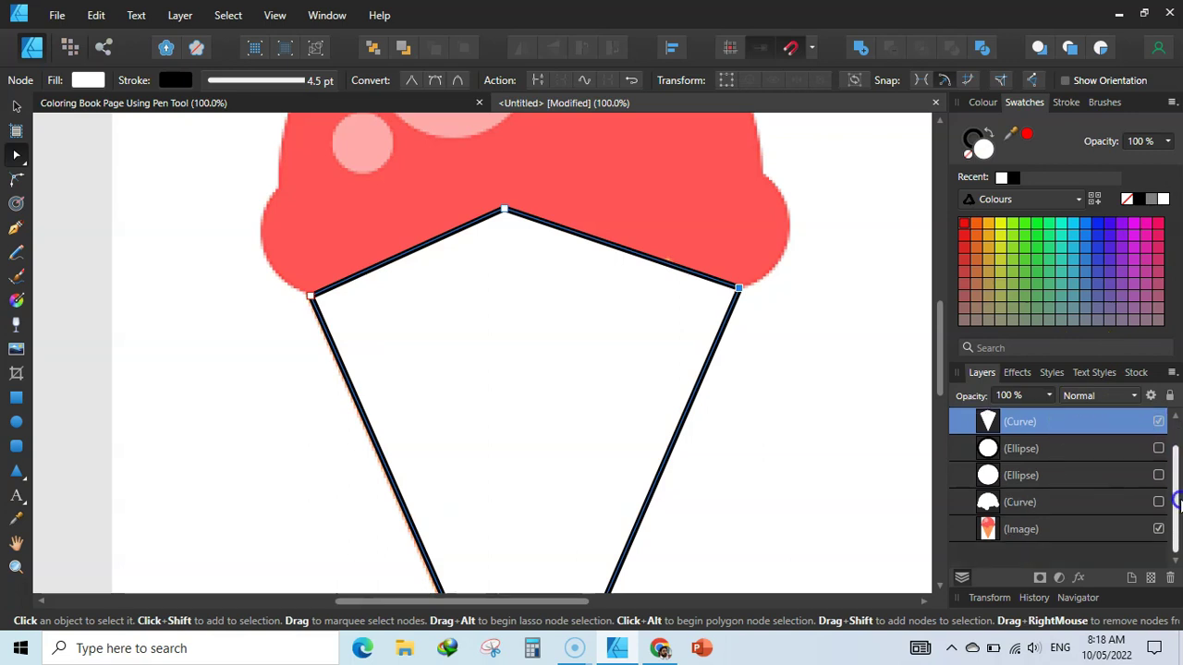
{"action": "left_click", "coordinate": [1160, 448]}
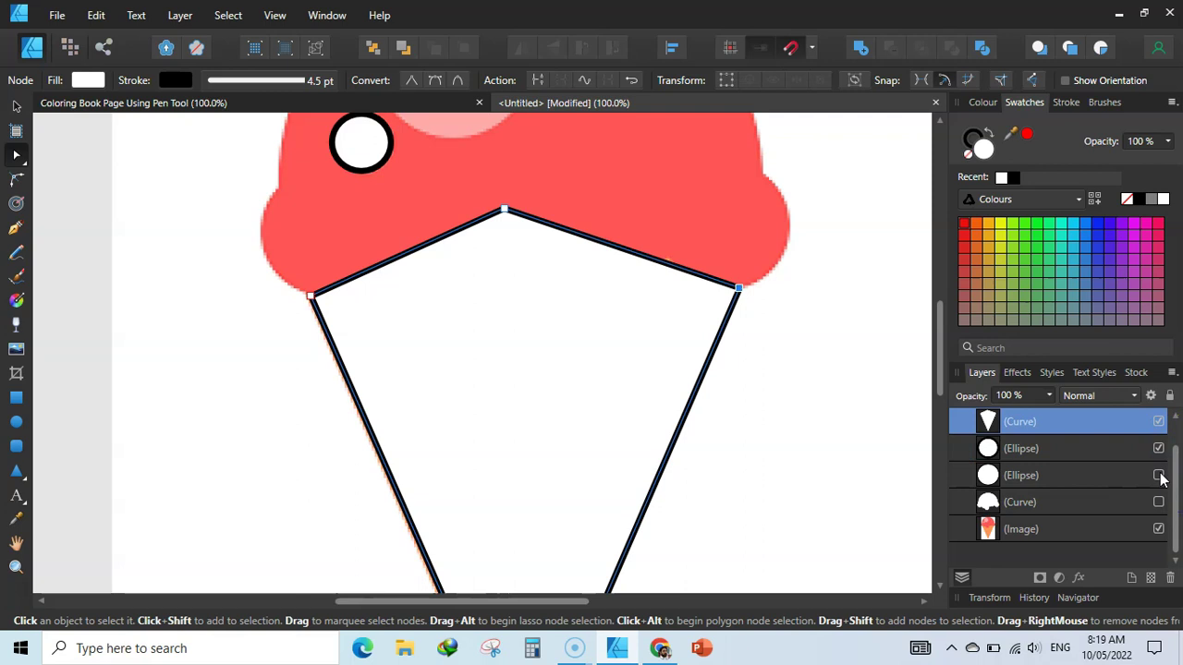
{"action": "left_click", "coordinate": [1159, 476]}
{"action": "left_click", "coordinate": [1158, 502]}
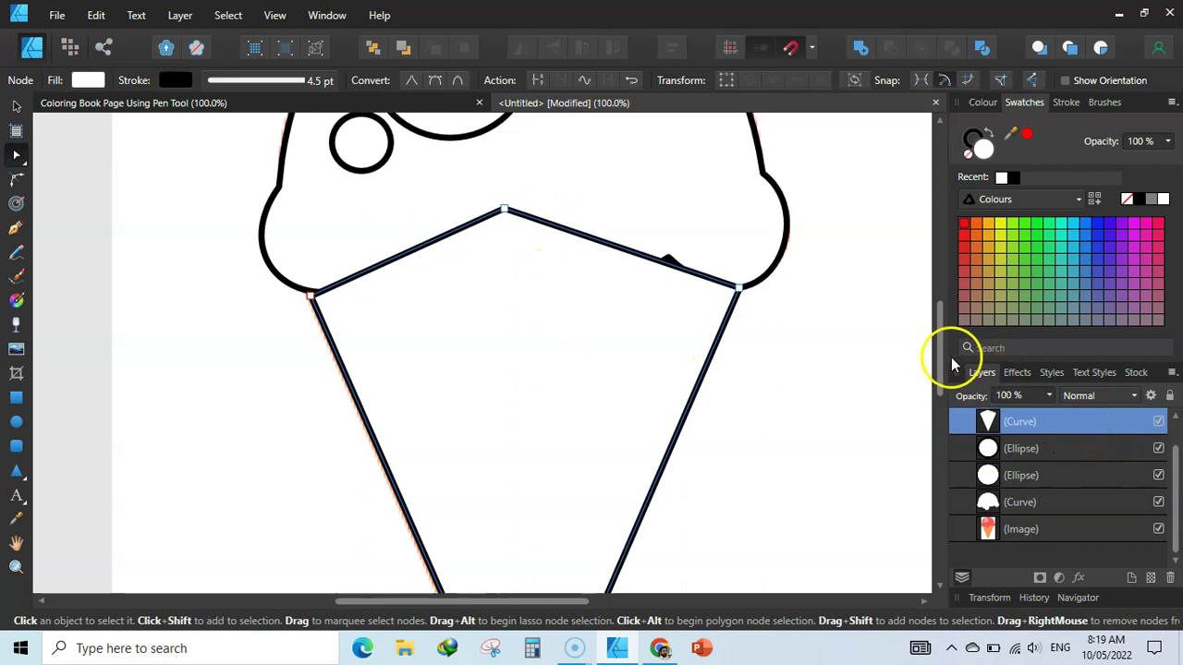
Step: Move the cone curve below the scoop curve and above the image in the layer order, leaving nothing selected
{"action": "left_click", "coordinate": [991, 424]}
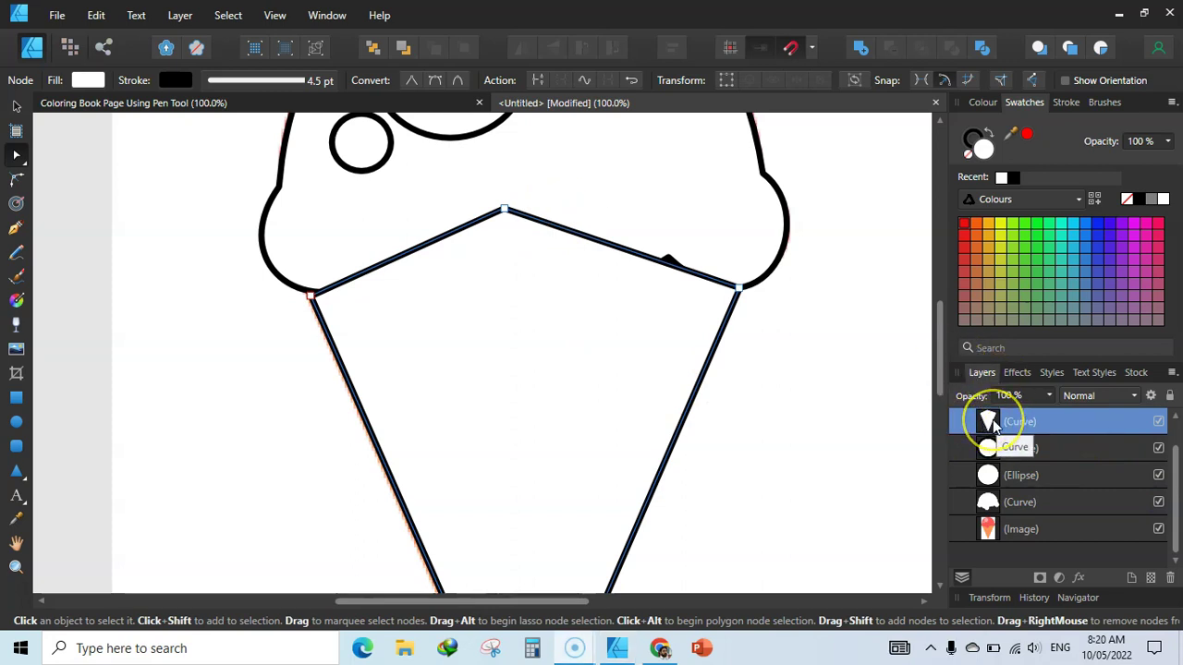
{"action": "left_click_drag", "start_coordinate": [989, 421], "coordinate": [963, 512]}
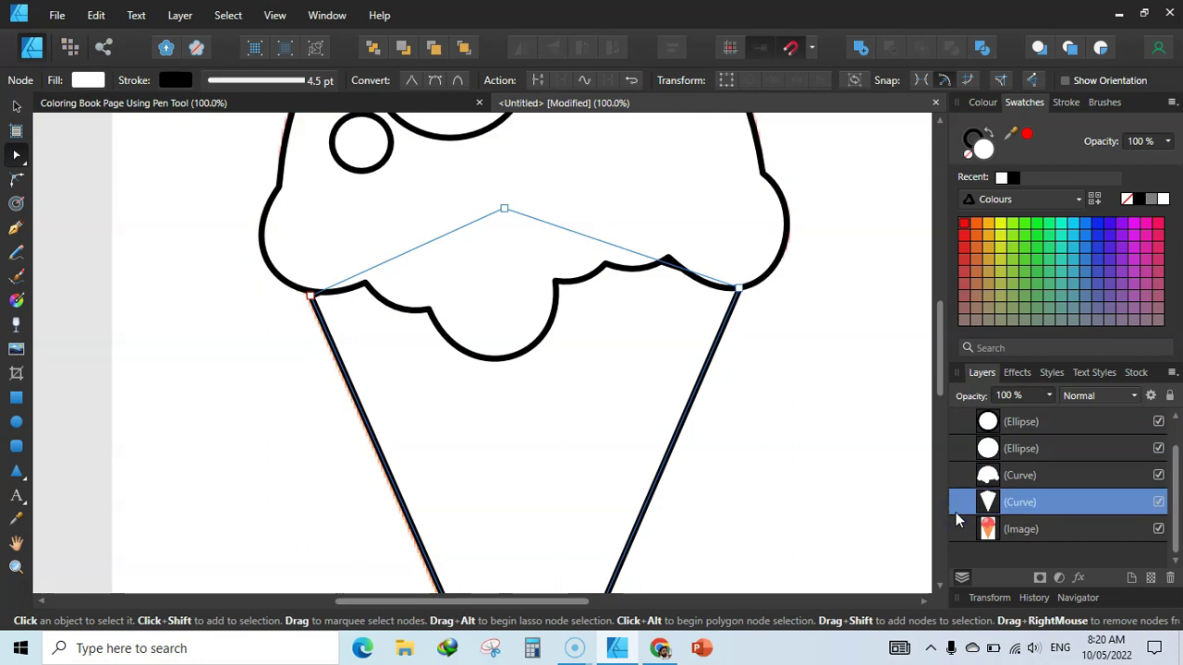
{"action": "key", "text": "ctrl+minus"}
{"action": "key", "text": "ctrl+minus"}
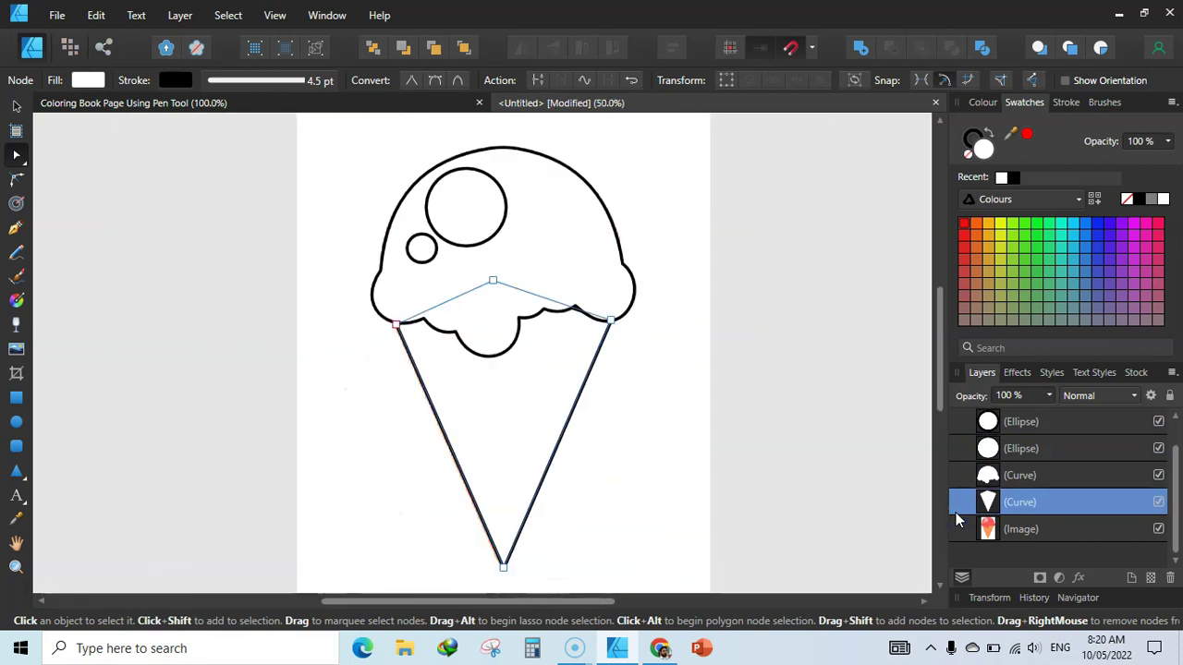
{"action": "left_click", "coordinate": [135, 145]}
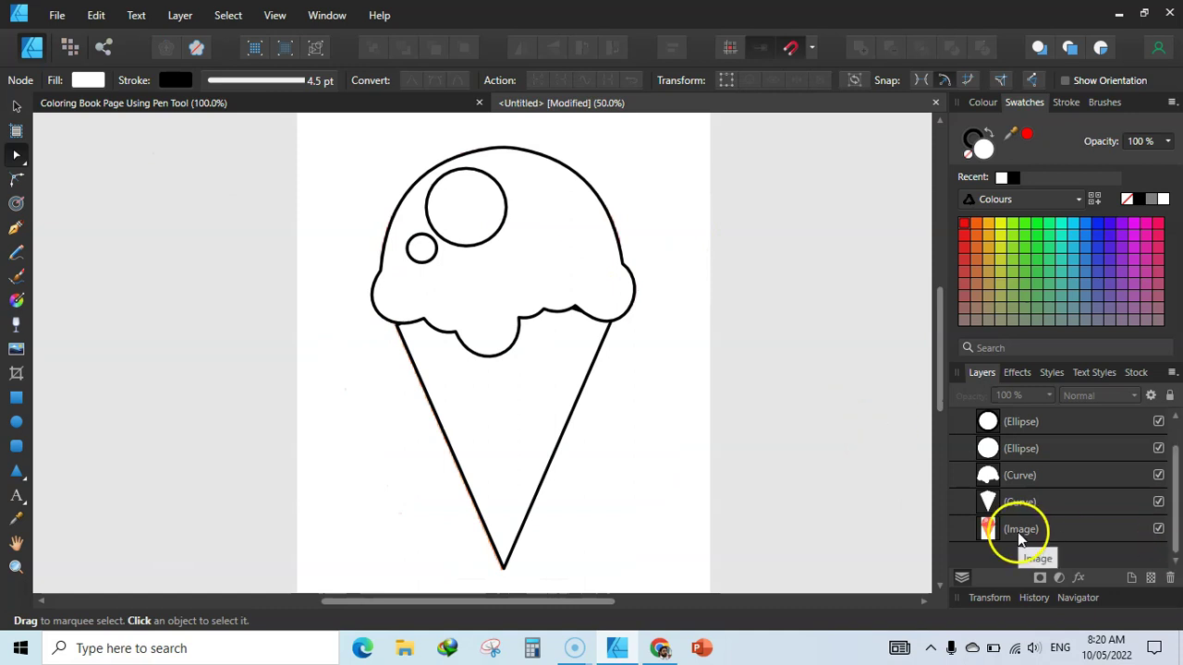
Step: Test-fill the cone curve with orange and both highlight ellipses with purple
{"action": "left_click", "coordinate": [992, 505]}
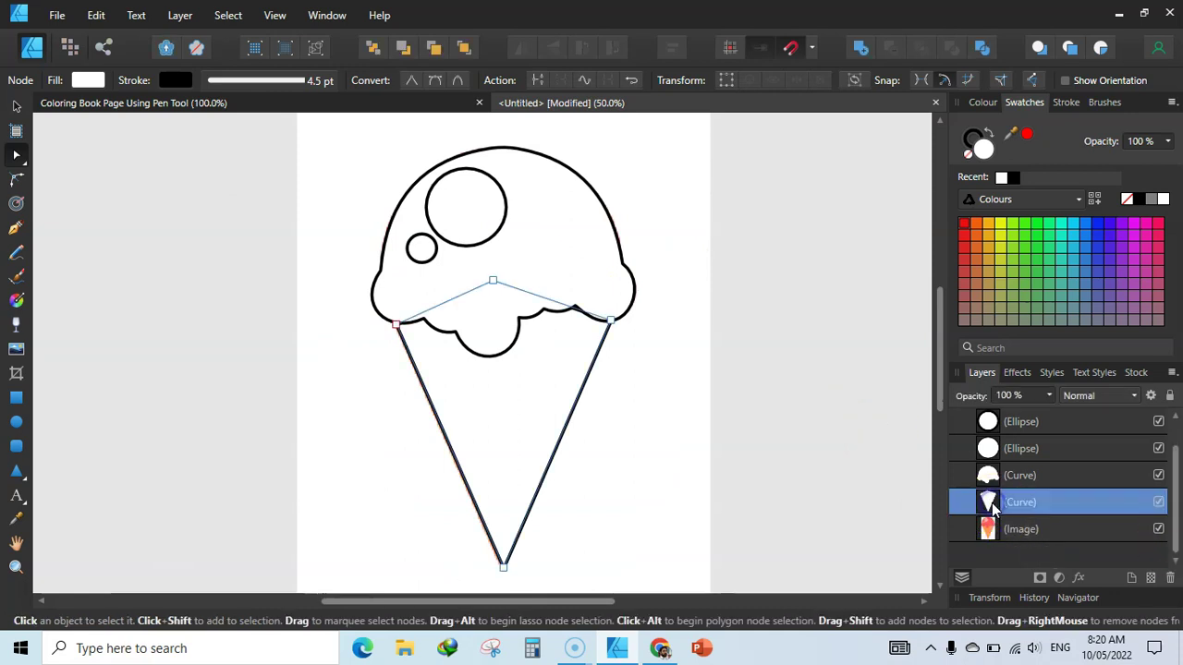
{"action": "left_click", "coordinate": [991, 224]}
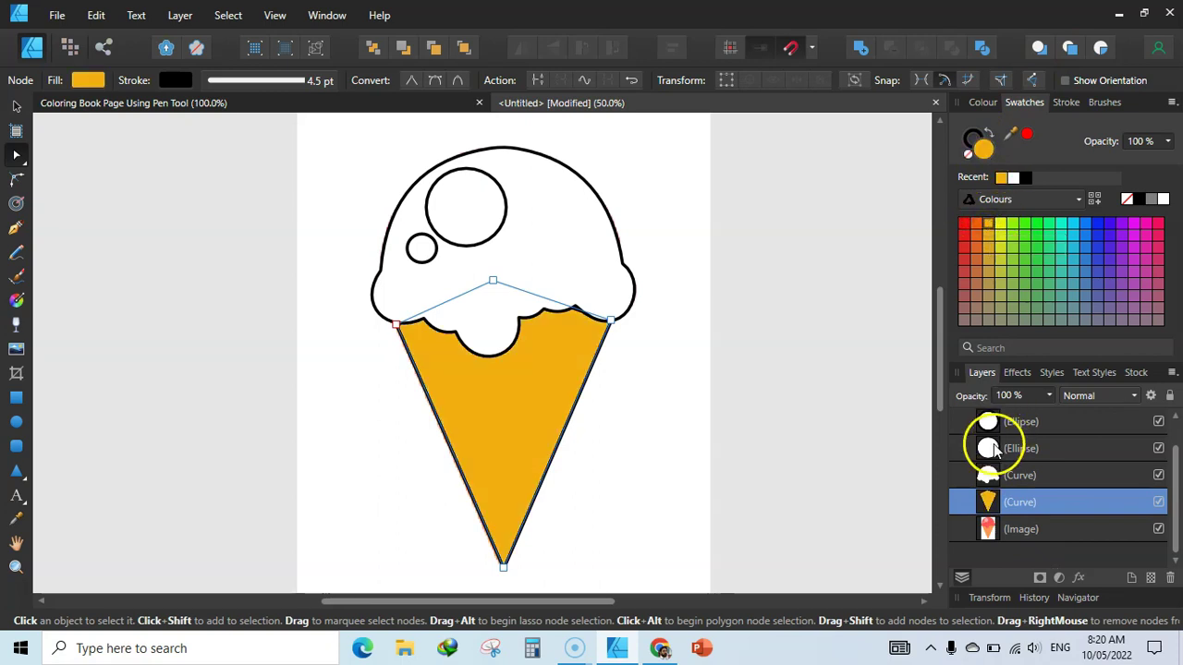
{"action": "left_click", "coordinate": [992, 448]}
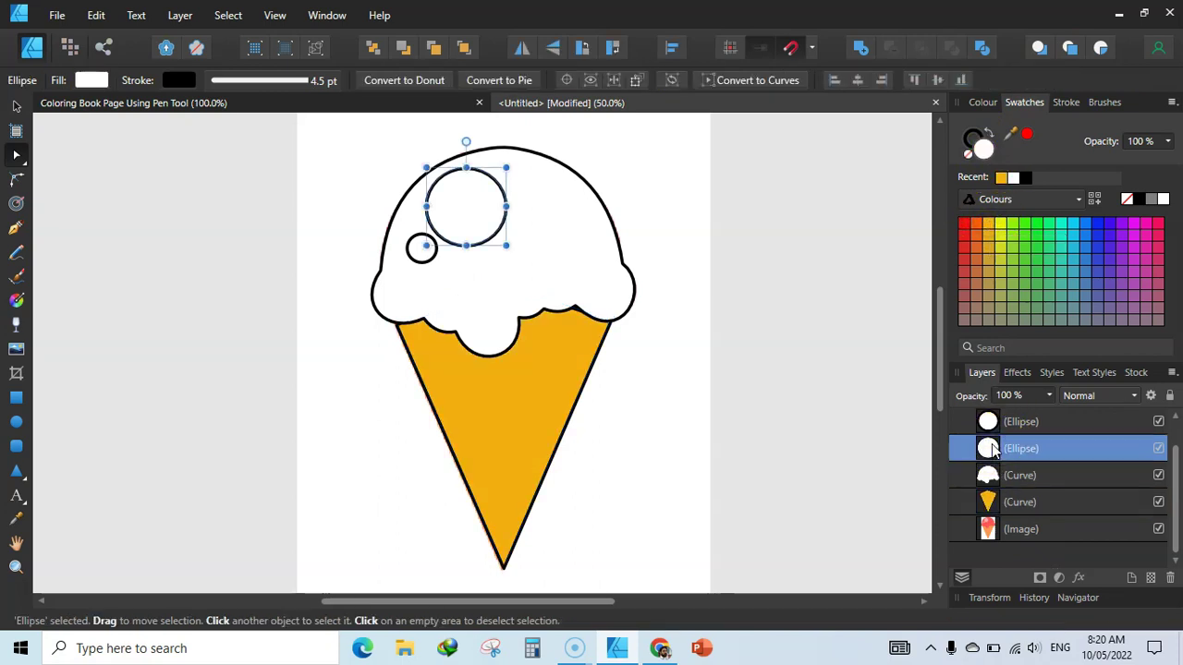
{"action": "left_click", "coordinate": [987, 421], "text": "shift"}
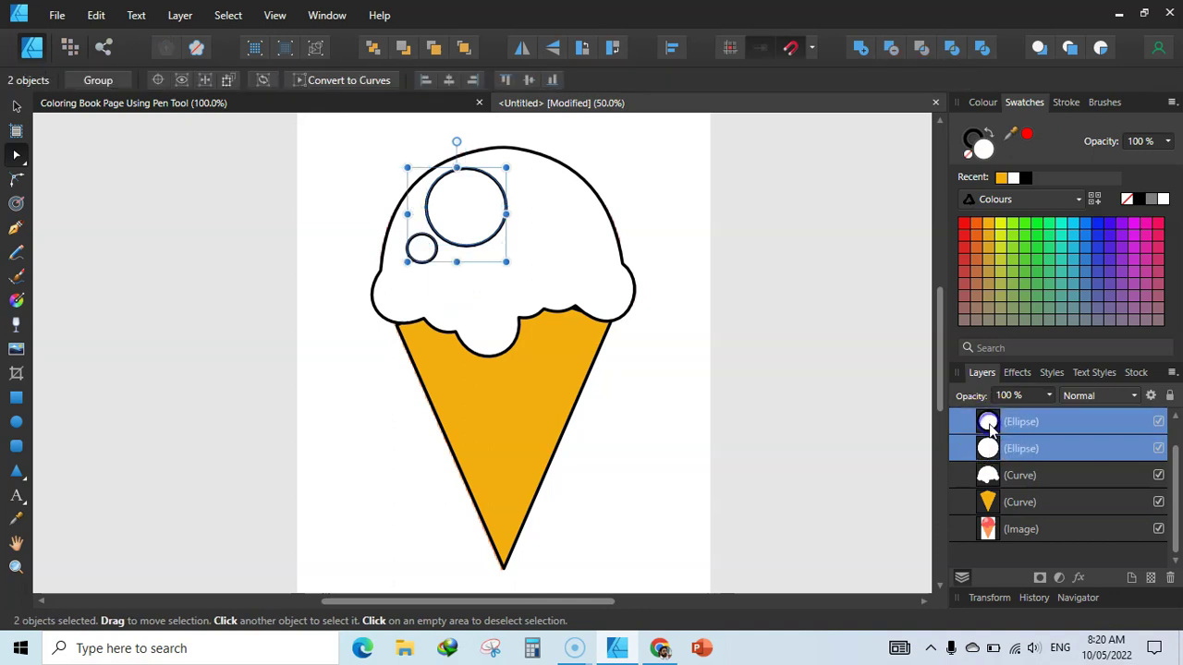
{"action": "left_click", "coordinate": [1122, 224]}
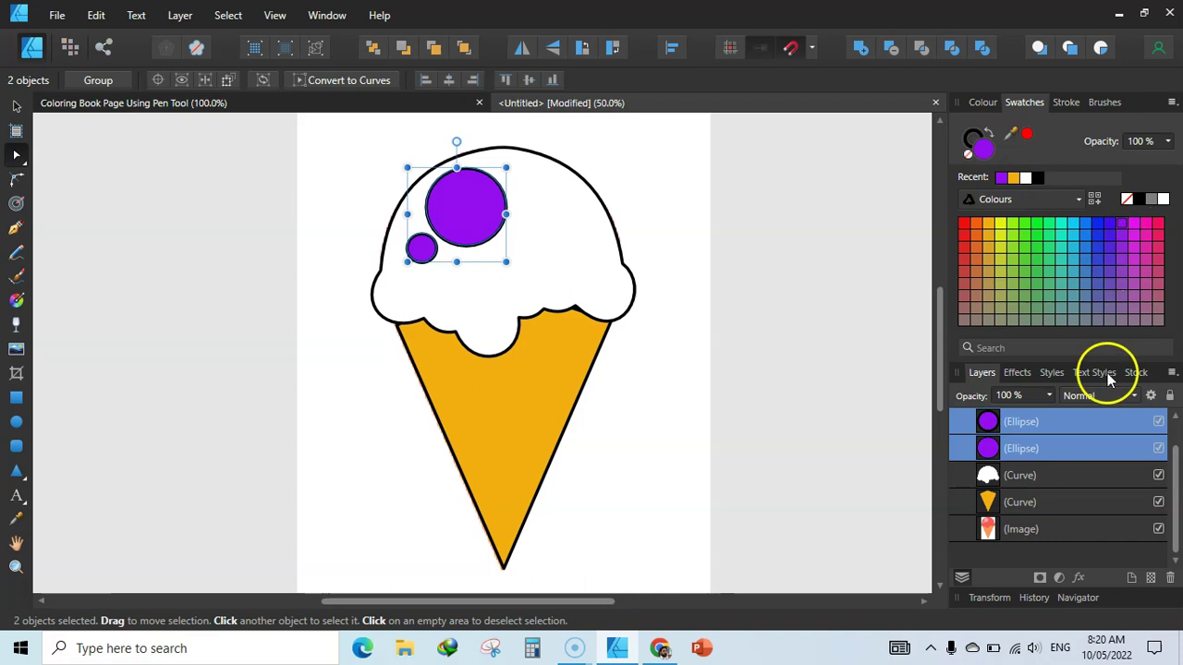
Step: Test-fill the scoop curve with red and deselect it
{"action": "left_click", "coordinate": [989, 475]}
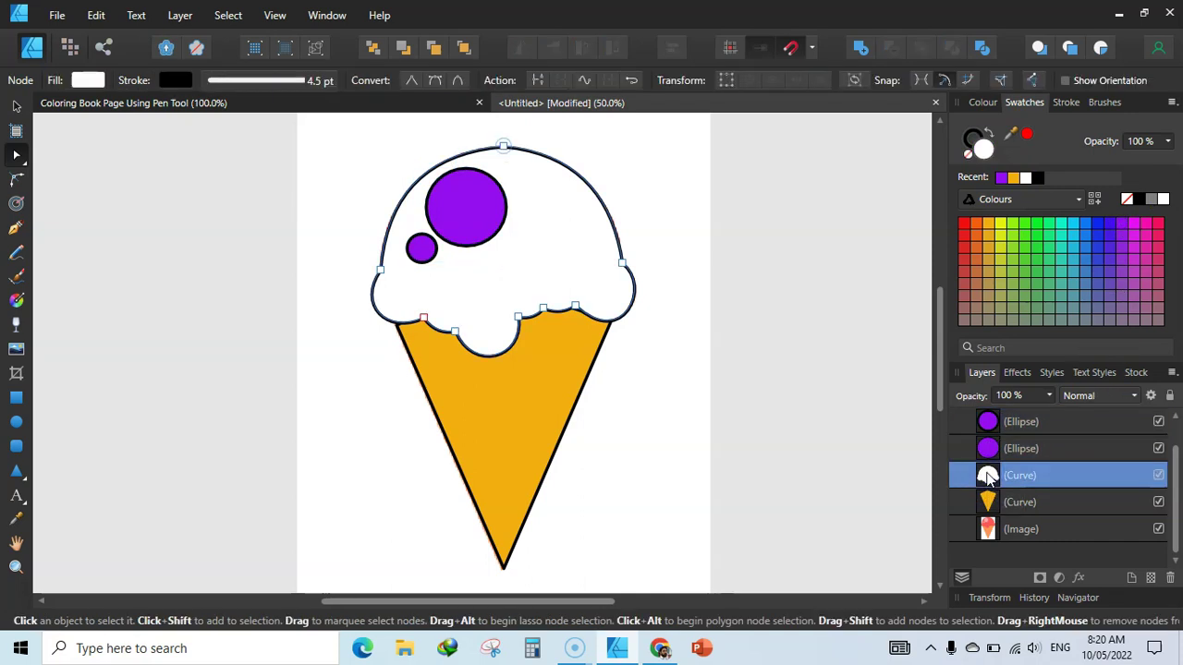
{"action": "left_click", "coordinate": [965, 225]}
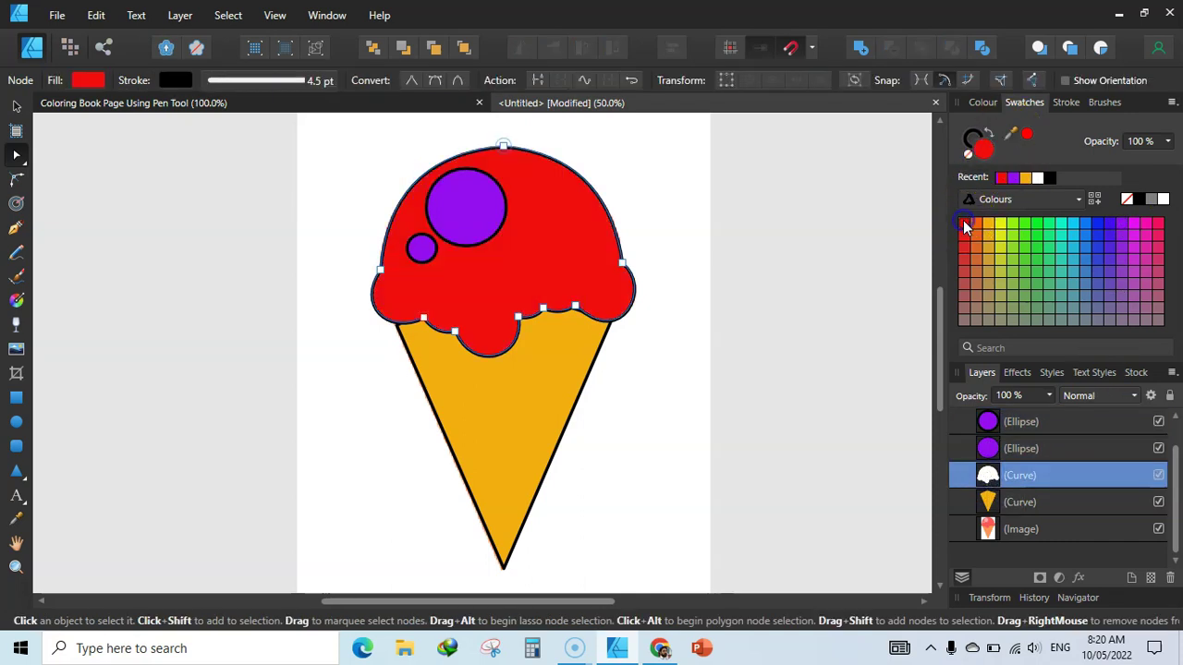
{"action": "left_click", "coordinate": [797, 234]}
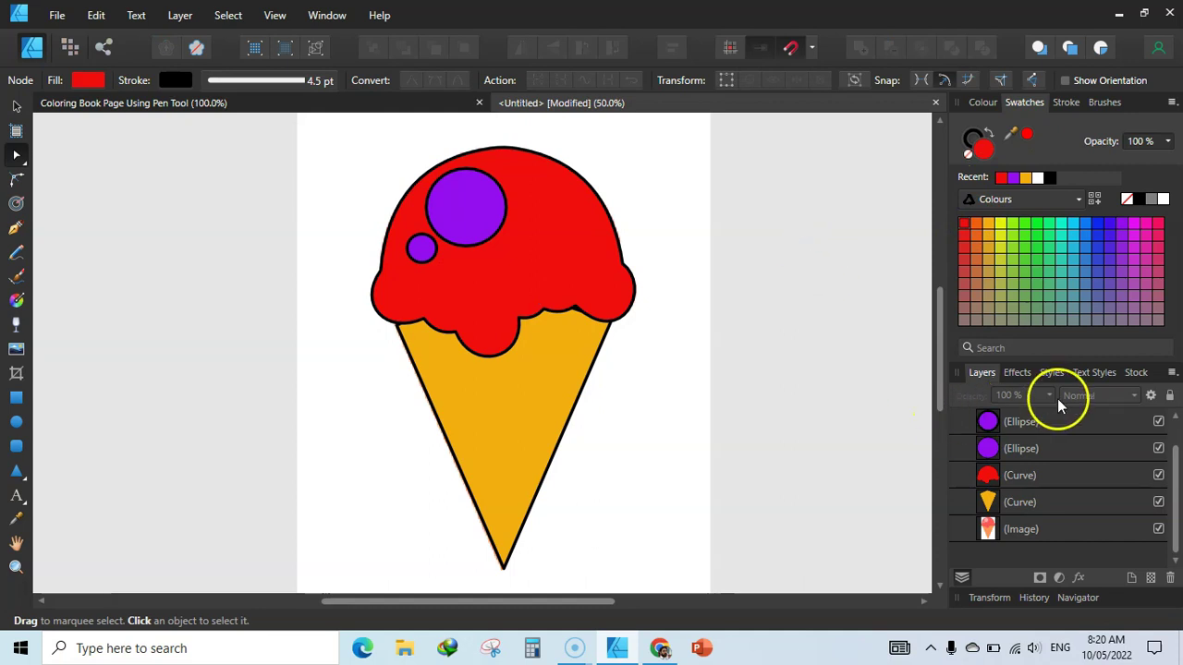
Step: Reset the fill of both ellipses, the scoop curve and the cone curve to white together
{"action": "left_click", "coordinate": [995, 425]}
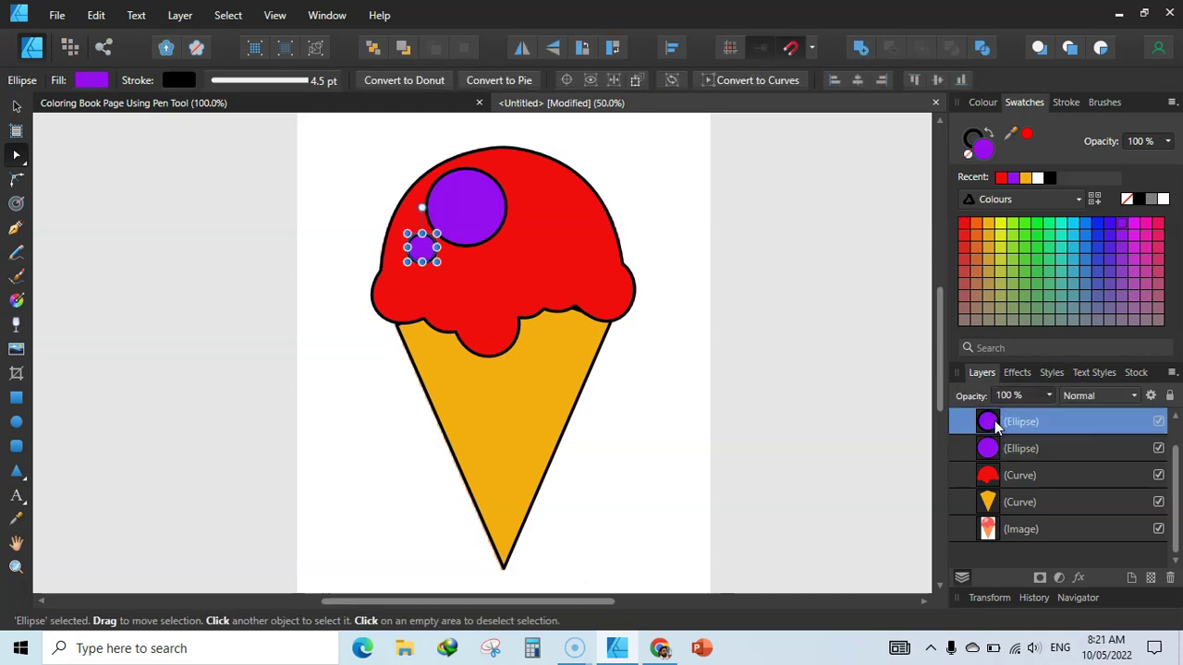
{"action": "left_click", "coordinate": [1007, 504], "text": "shift"}
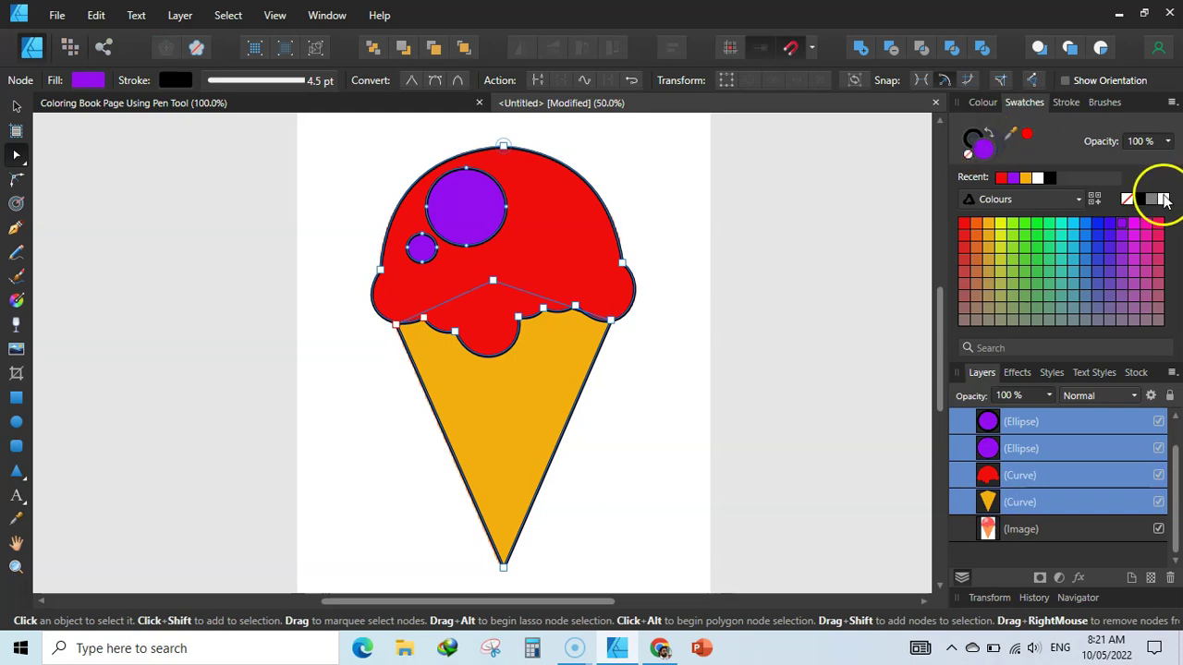
{"action": "left_click", "coordinate": [1163, 199]}
{"action": "left_click", "coordinate": [866, 272]}
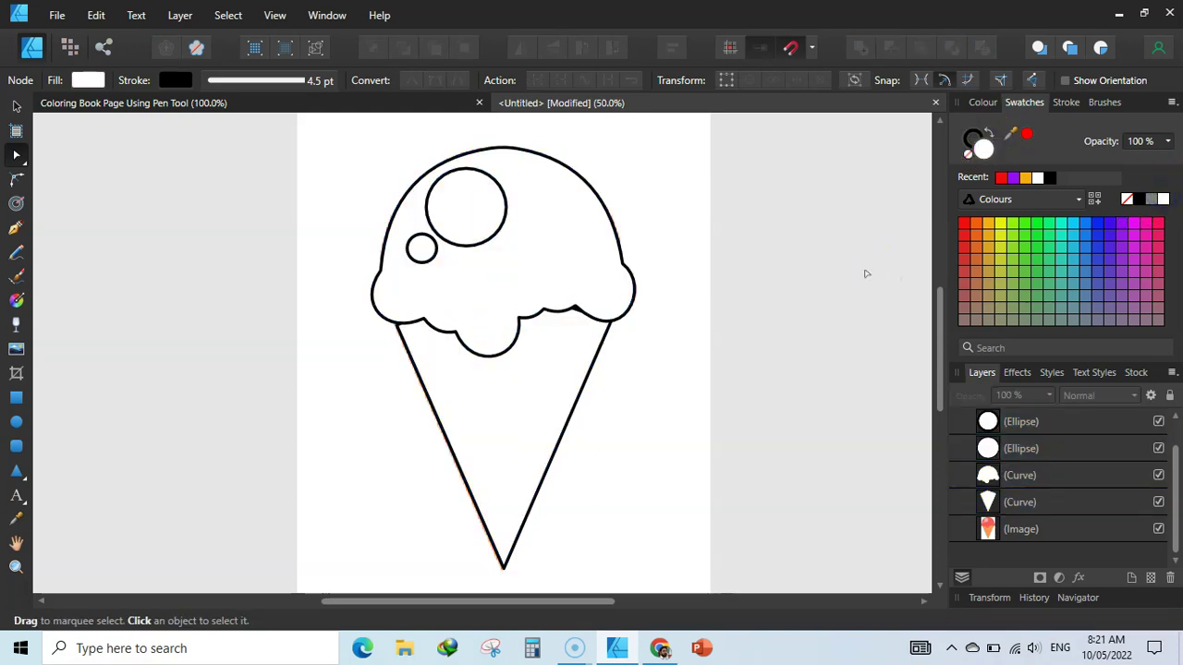
Step: Raise the cone curve's hidden peak node further up inside the scoop
{"action": "key", "text": "ctrl+minus"}
{"action": "key", "text": "ctrl+plus"}
{"action": "key", "text": "ctrl+plus"}
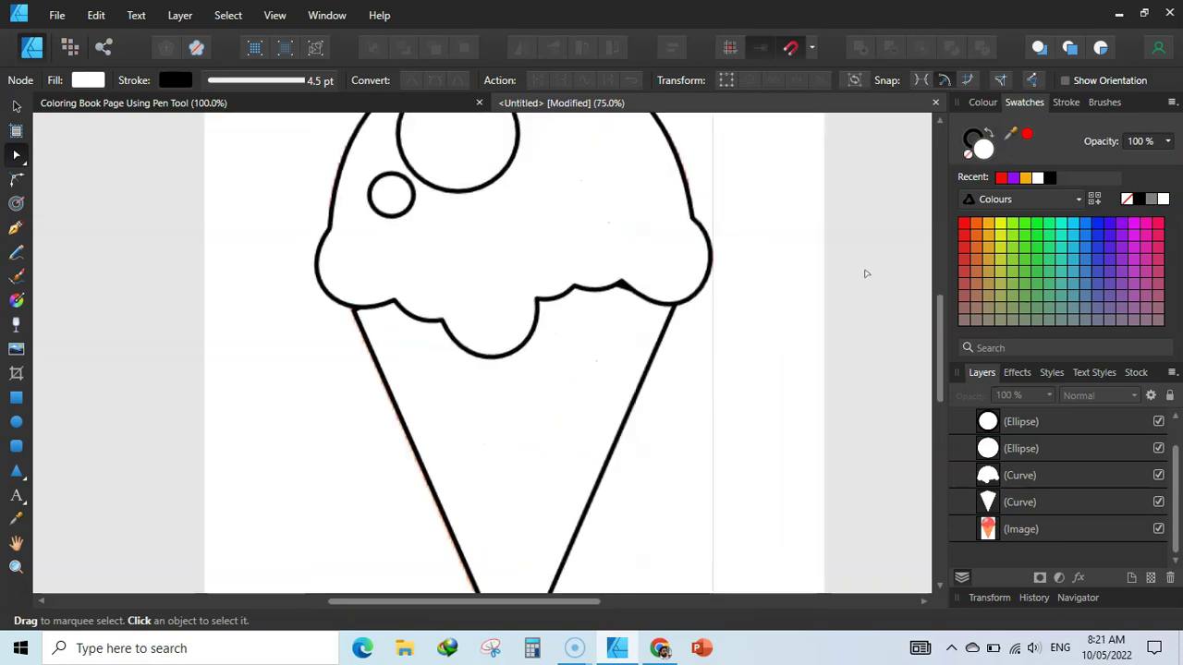
{"action": "left_click_drag", "start_coordinate": [939, 298], "coordinate": [939, 347]}
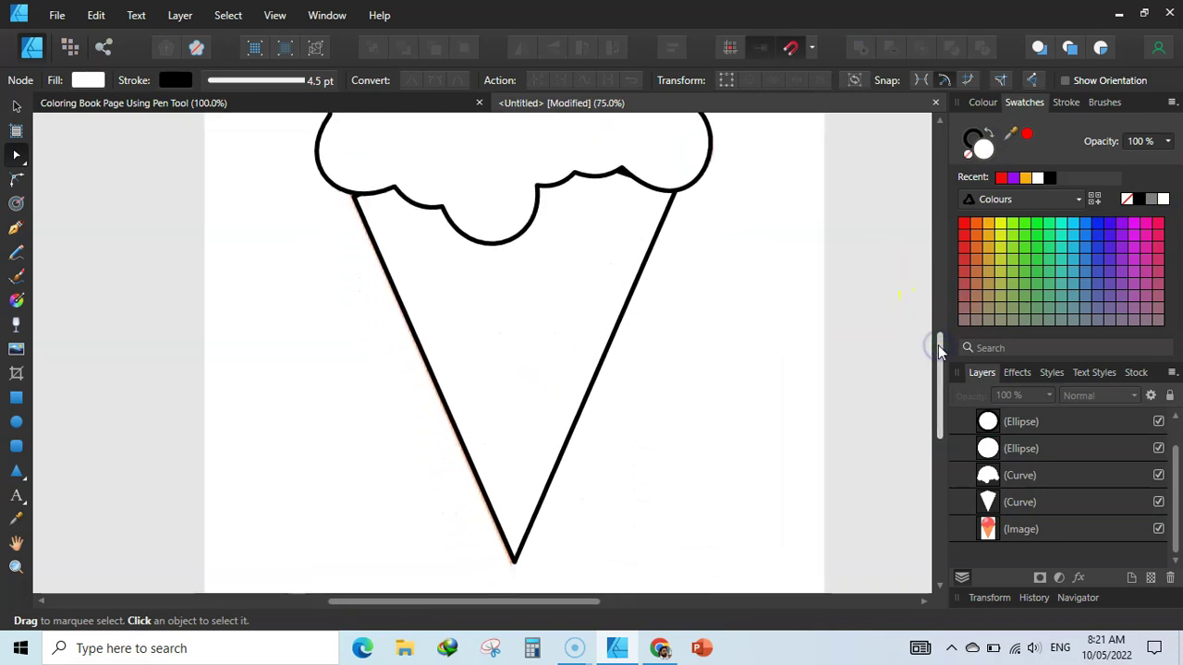
{"action": "left_click", "coordinate": [987, 502]}
{"action": "left_click_drag", "start_coordinate": [943, 352], "coordinate": [795, 274]}
{"action": "left_click_drag", "start_coordinate": [499, 189], "coordinate": [502, 150]}
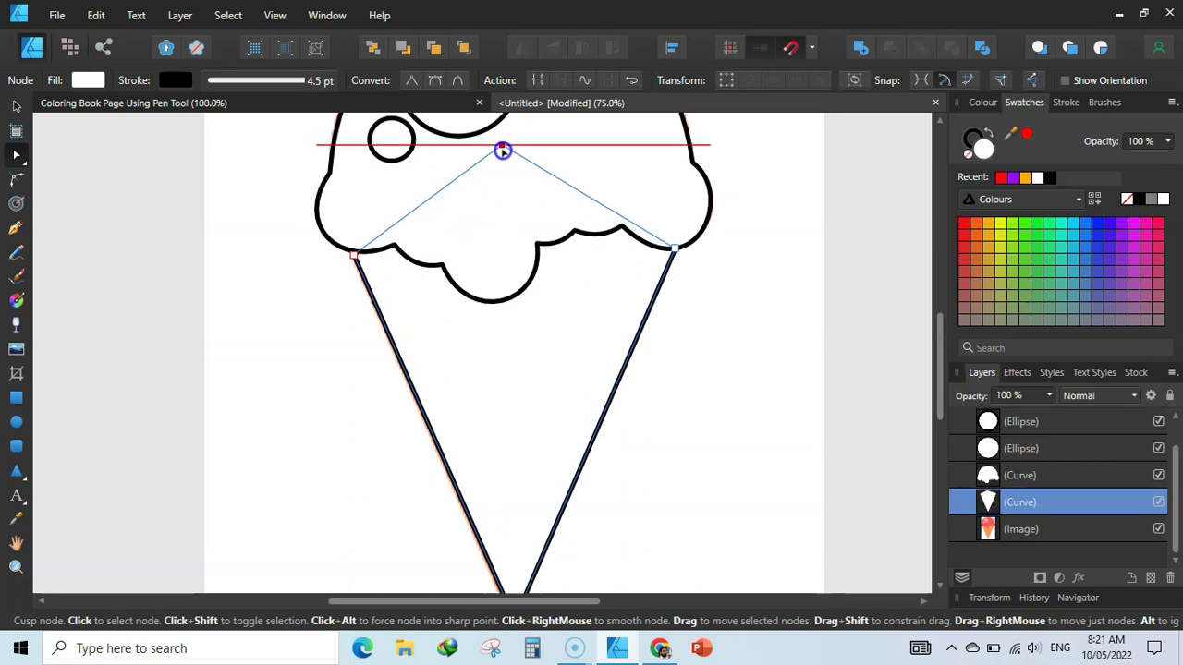
{"action": "left_click", "coordinate": [708, 254]}
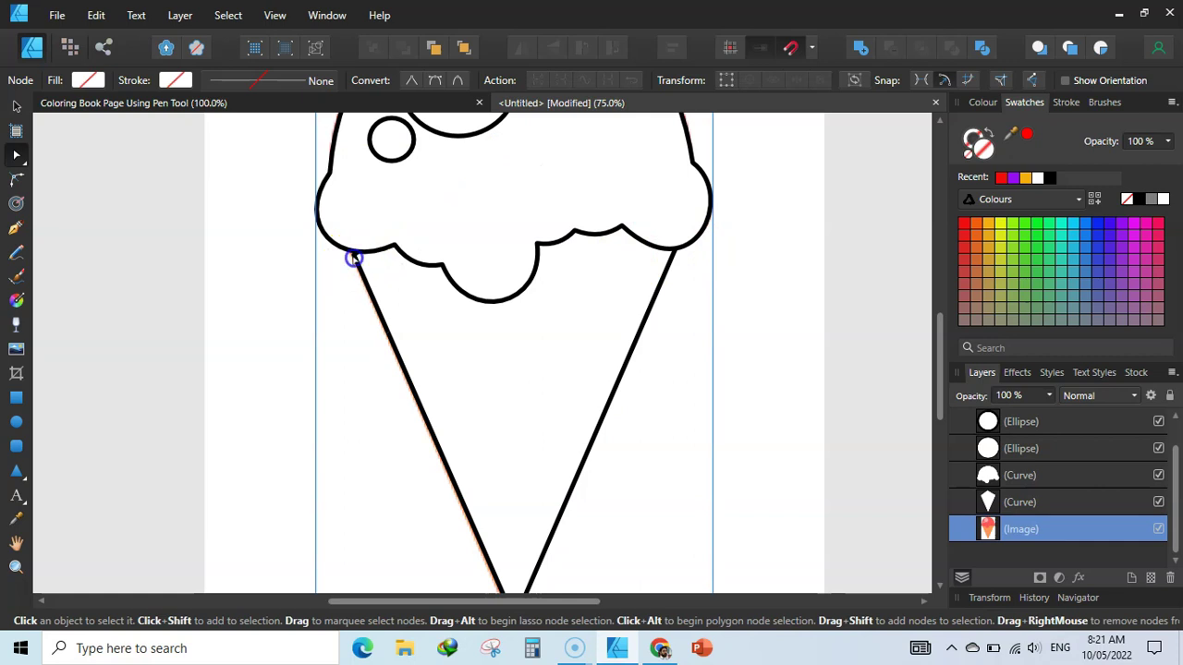
Step: Move the cone curve's upper-left corner node up and outward so it tucks under the scoop outline
{"action": "left_click", "coordinate": [353, 256]}
{"action": "key", "text": "ctrl+plus"}
{"action": "key", "text": "ctrl+plus"}
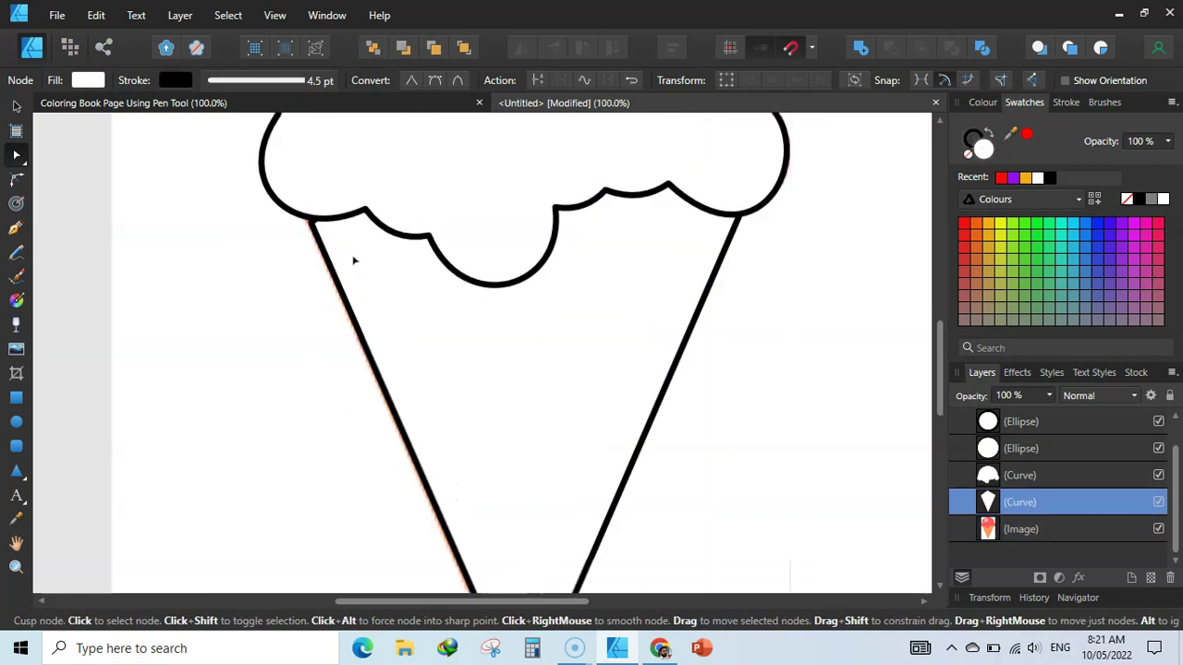
{"action": "left_click", "coordinate": [224, 157]}
{"action": "left_click_drag", "start_coordinate": [224, 156], "coordinate": [214, 140]}
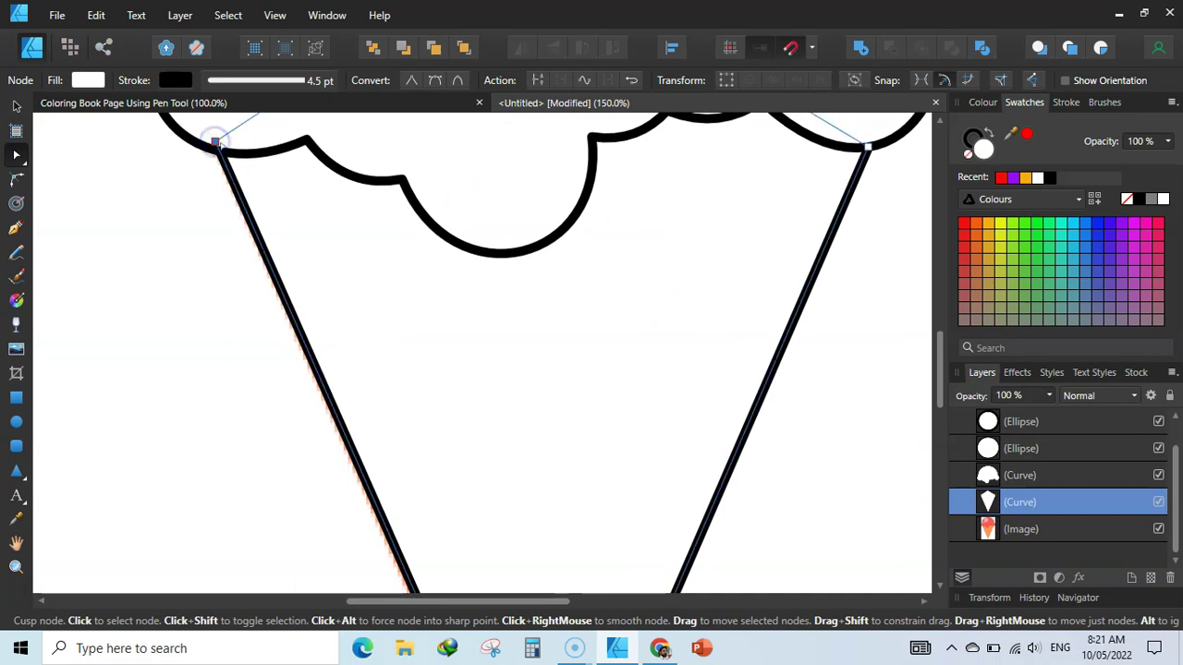
Step: Hide the reference image and deselect everything to check the line art alone on the whole artboard
{"action": "left_click", "coordinate": [1159, 529]}
{"action": "key", "text": "ctrl+minus"}
{"action": "key", "text": "ctrl+minus"}
{"action": "key", "text": "ctrl+minus"}
{"action": "key", "text": "ctrl+minus"}
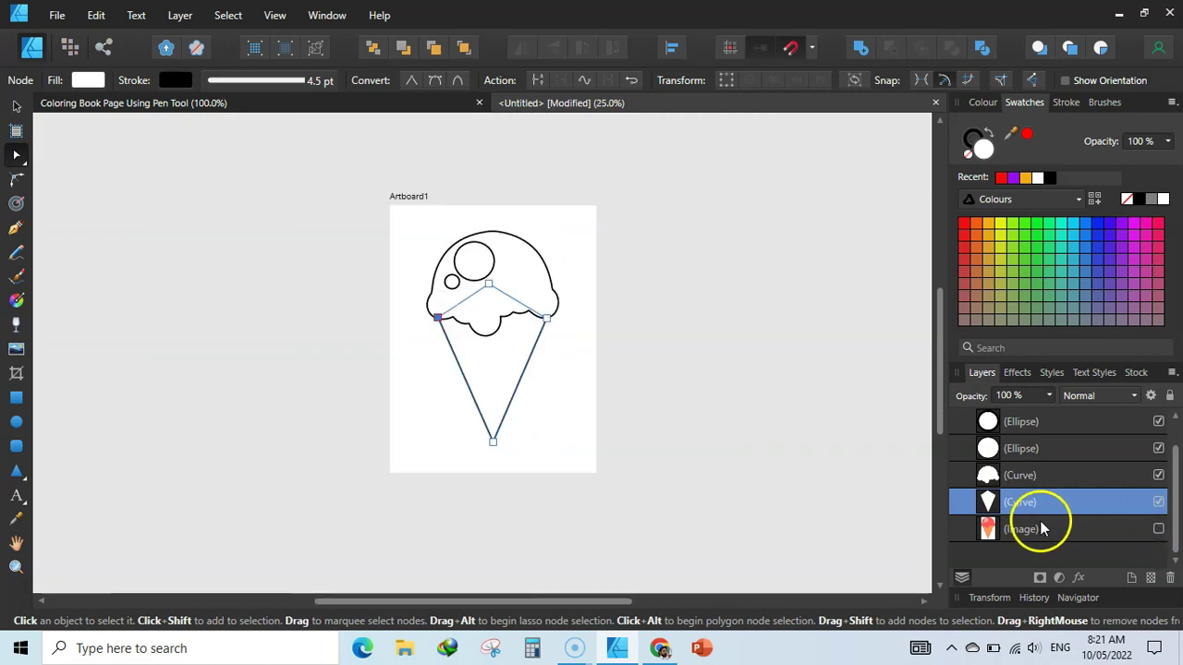
{"action": "left_click", "coordinate": [782, 324]}
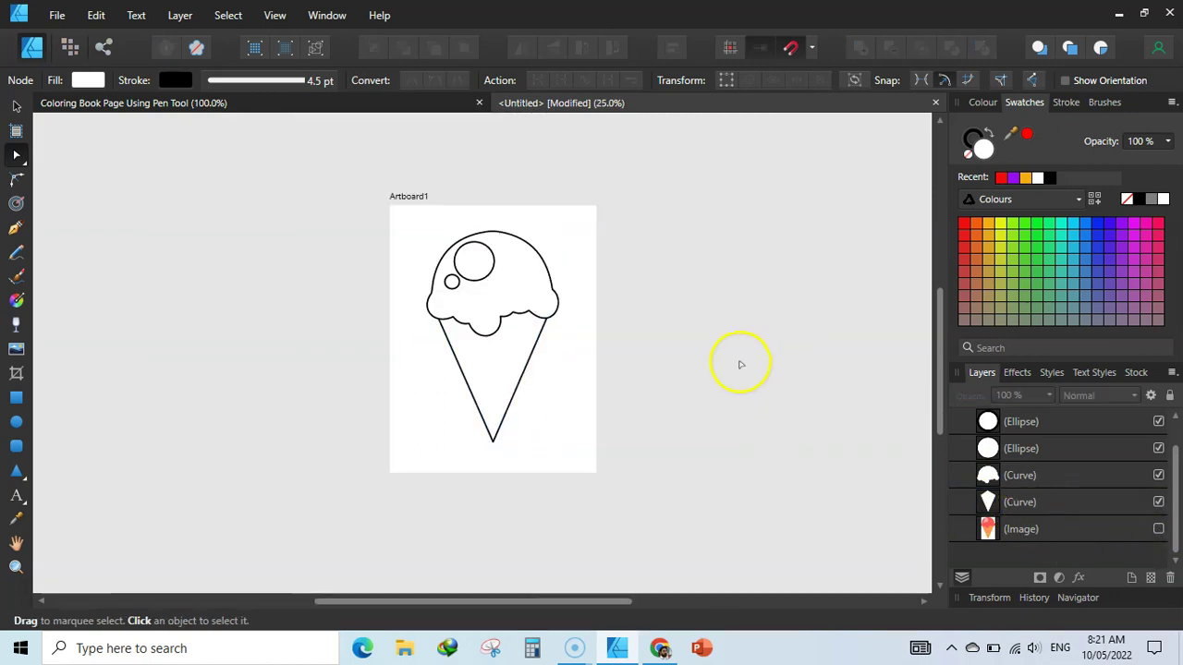
Step: Show the reference image again and hide the cone curve to uncover the waffle pattern down to the tip
{"action": "left_click", "coordinate": [1159, 530]}
{"action": "left_click", "coordinate": [1175, 509]}
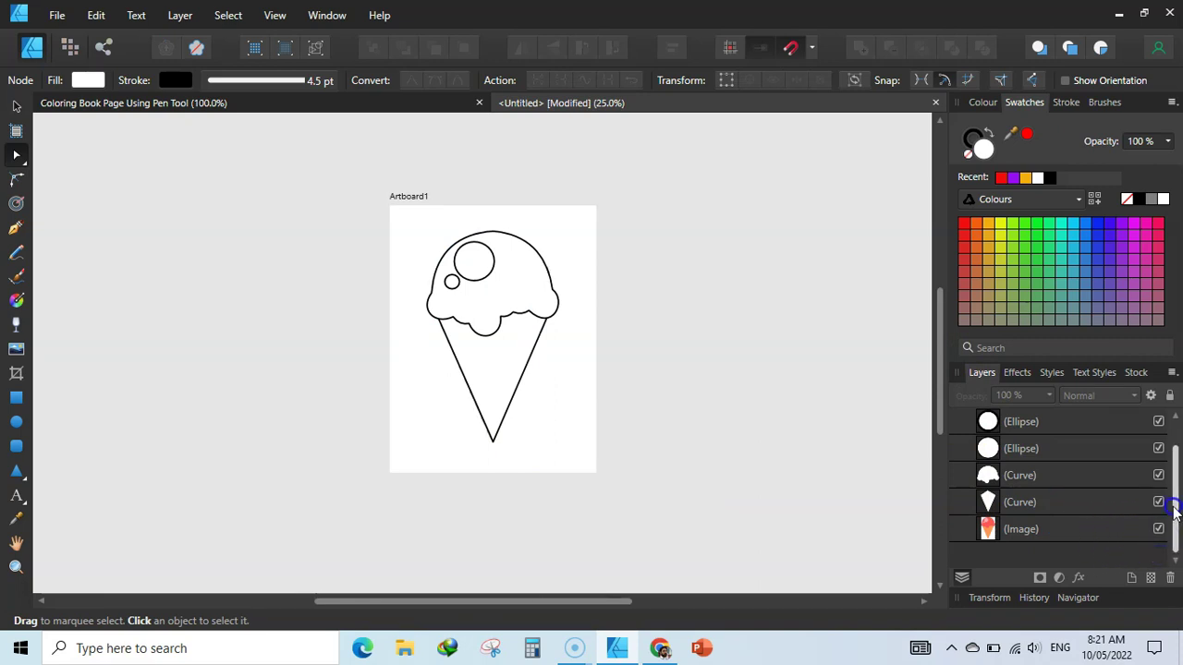
{"action": "key", "text": "ctrl+plus"}
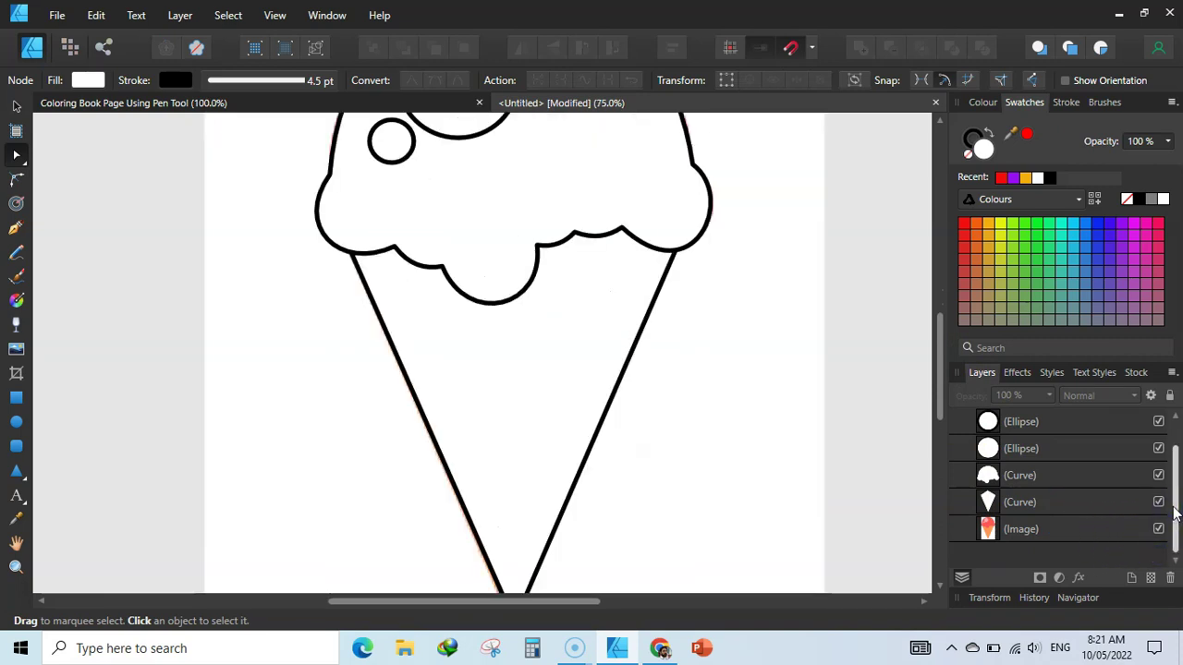
{"action": "left_click", "coordinate": [1158, 422]}
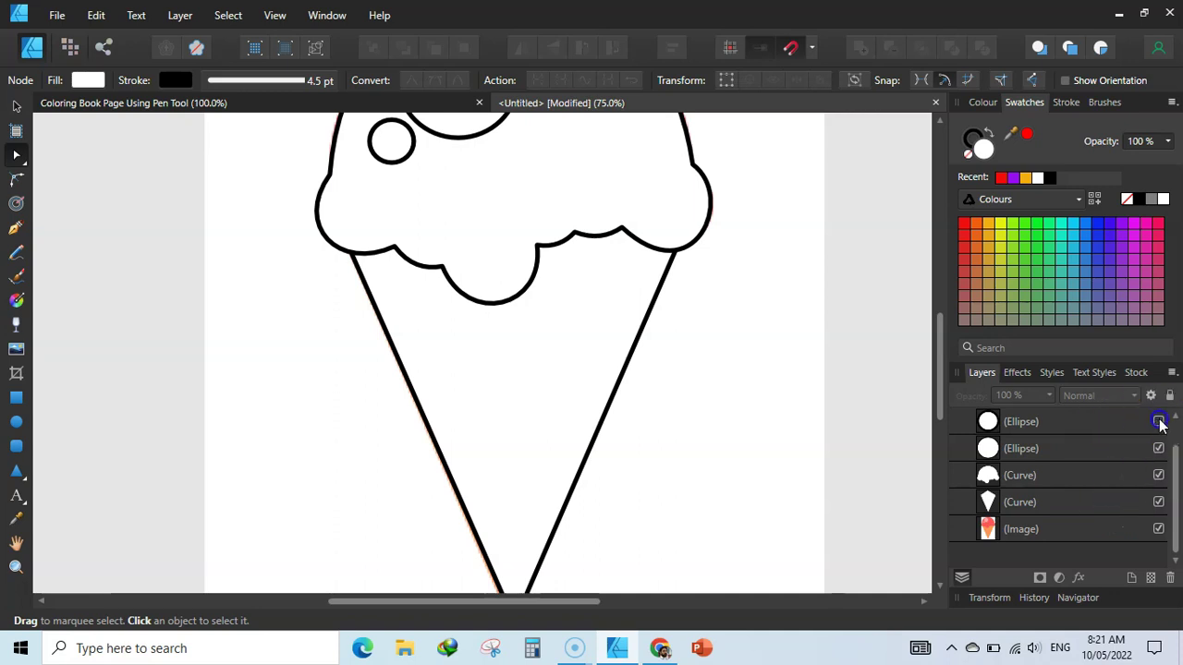
{"action": "left_click", "coordinate": [1159, 421]}
{"action": "left_click", "coordinate": [1159, 502]}
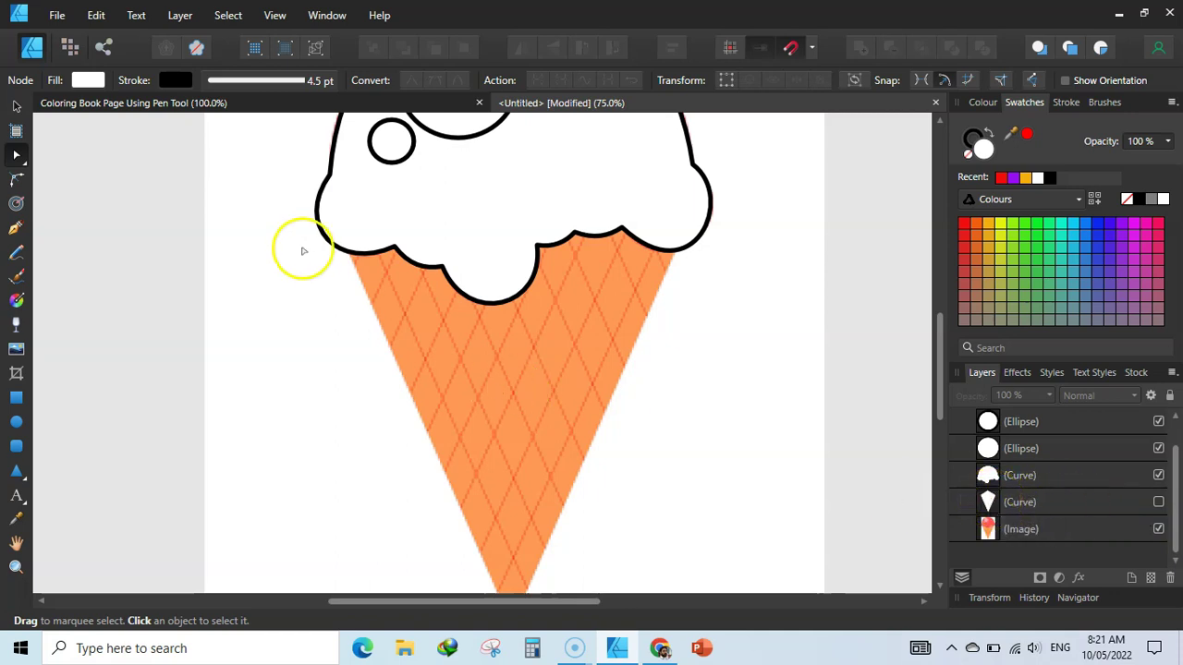
{"action": "left_click_drag", "start_coordinate": [936, 341], "coordinate": [937, 371]}
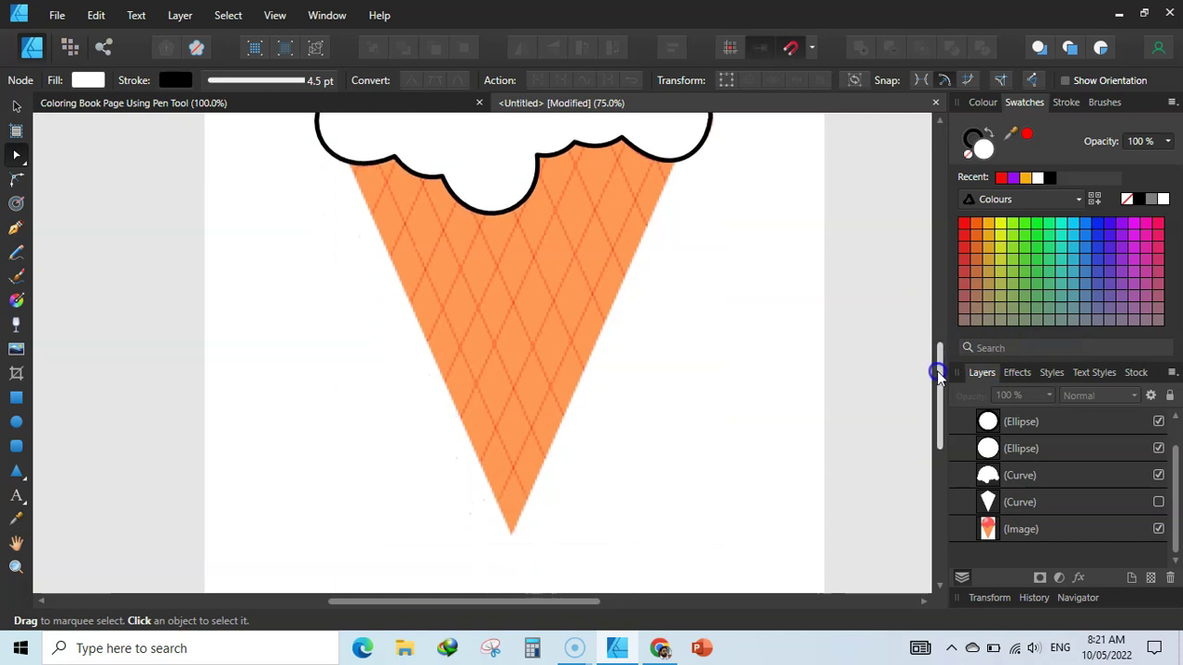
Step: Set up the Pen tool stroke as a dashed line with a width of 1 pt
{"action": "left_click", "coordinate": [14, 229]}
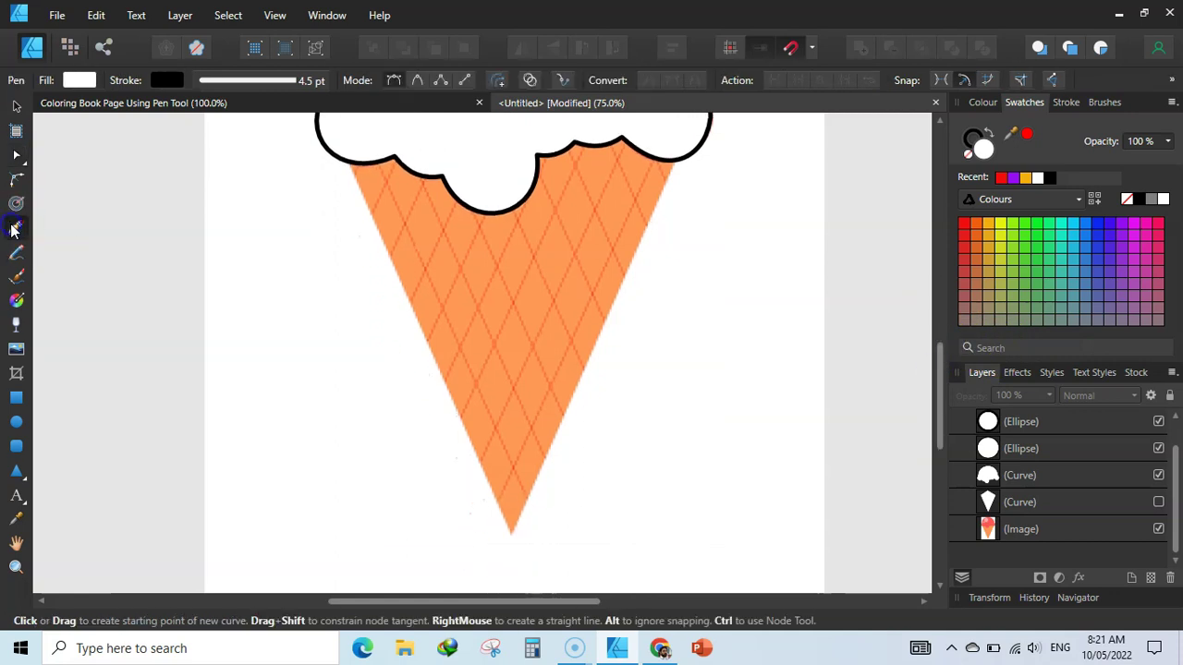
{"action": "left_click", "coordinate": [1065, 104]}
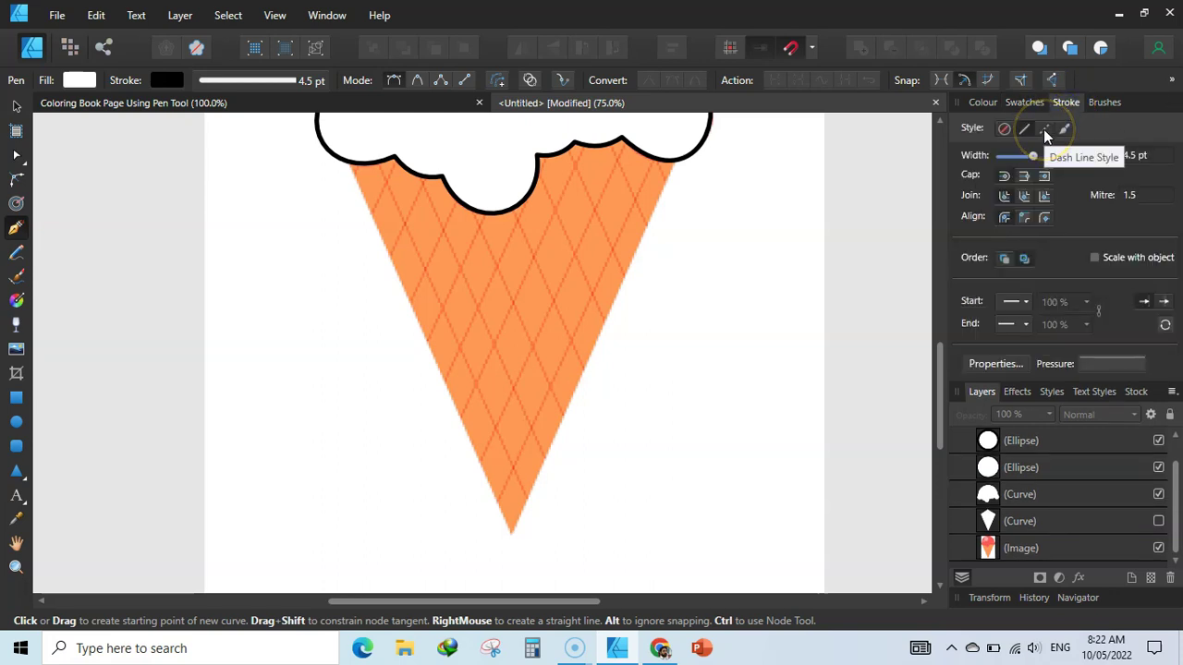
{"action": "left_click", "coordinate": [1044, 129]}
{"action": "left_click", "coordinate": [1049, 226]}
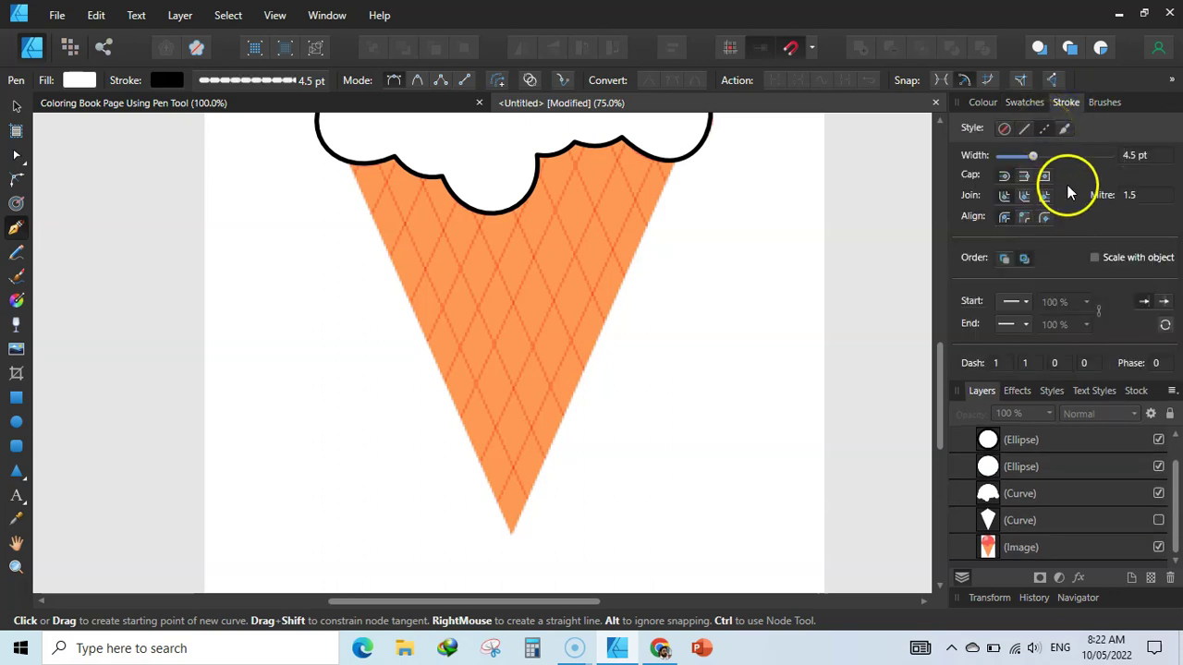
{"action": "left_click_drag", "start_coordinate": [1031, 158], "coordinate": [1025, 156]}
{"action": "left_click", "coordinate": [1032, 309]}
Step: Set the dash pattern to 3 and 5 for the Pen tool's stroke
{"action": "left_click", "coordinate": [1000, 363]}
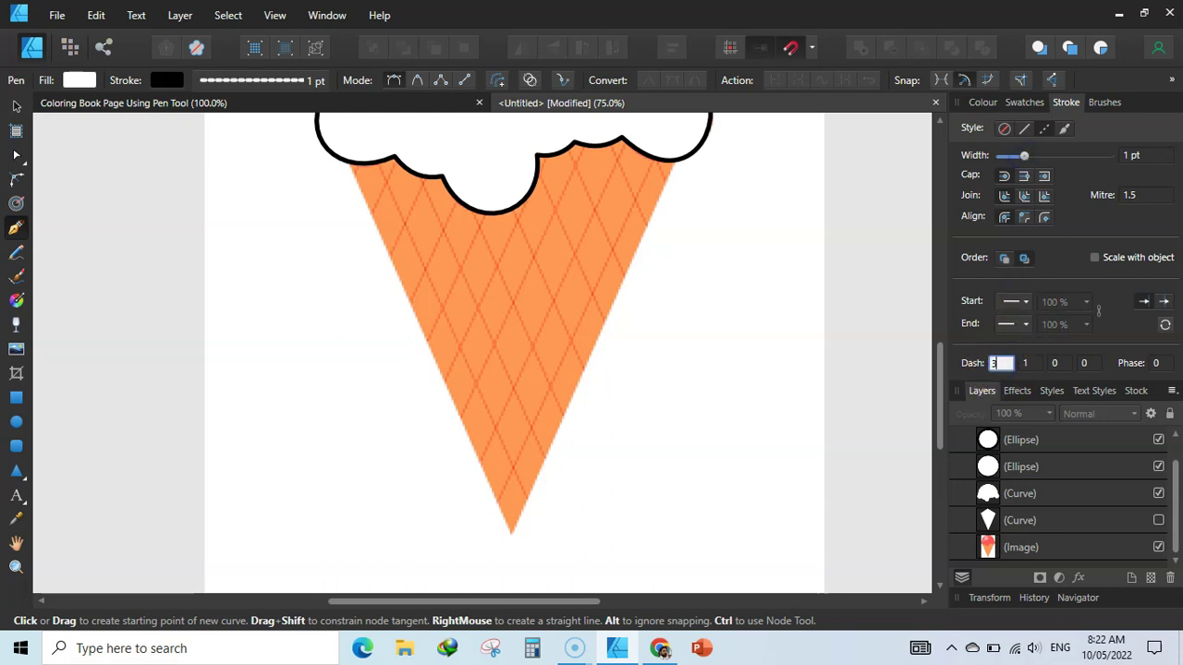
{"action": "type", "text": "3"}
{"action": "left_click", "coordinate": [1030, 363]}
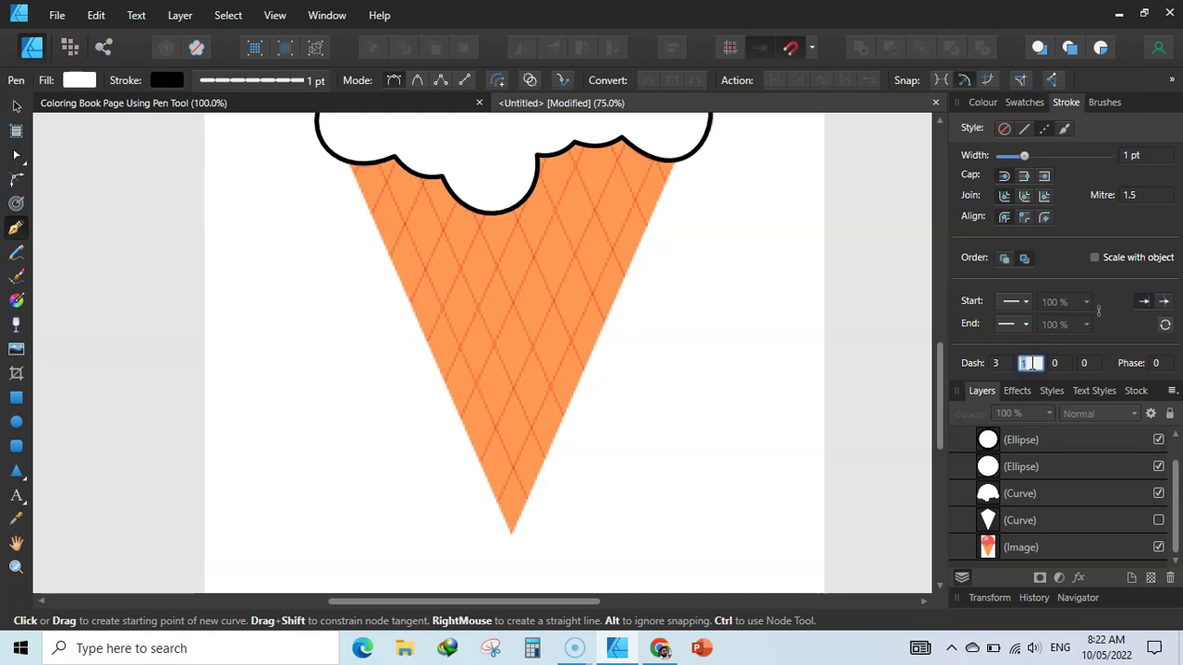
{"action": "type", "text": "5"}
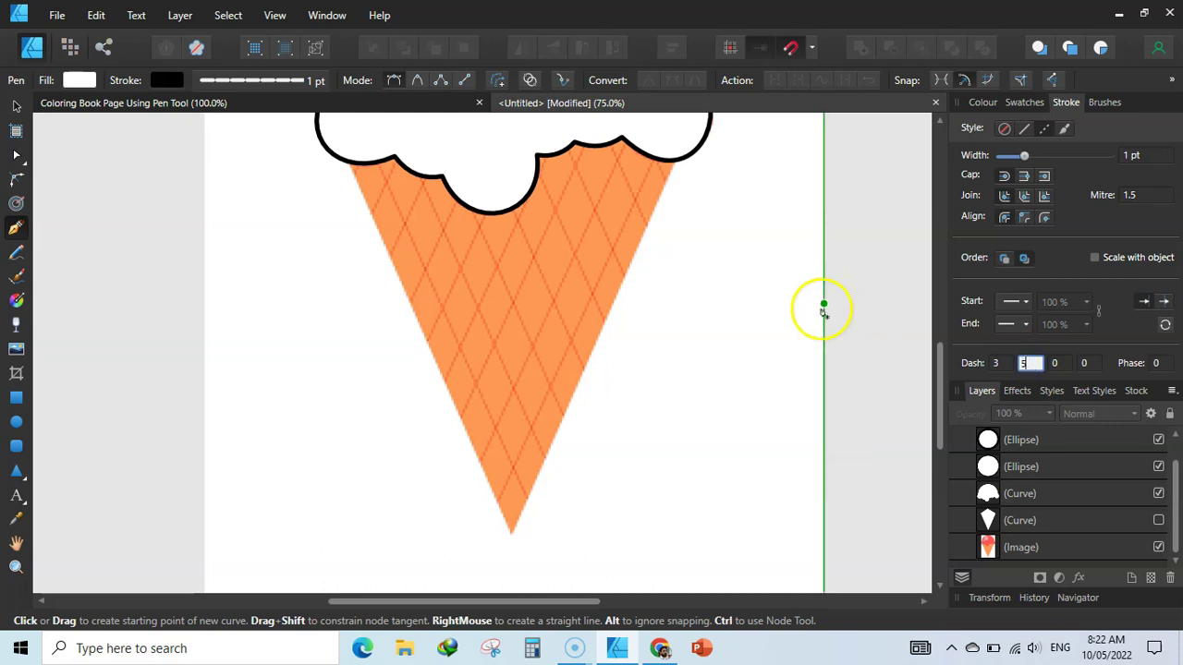
{"action": "type", "text": "v"}
{"action": "left_click", "coordinate": [17, 233]}
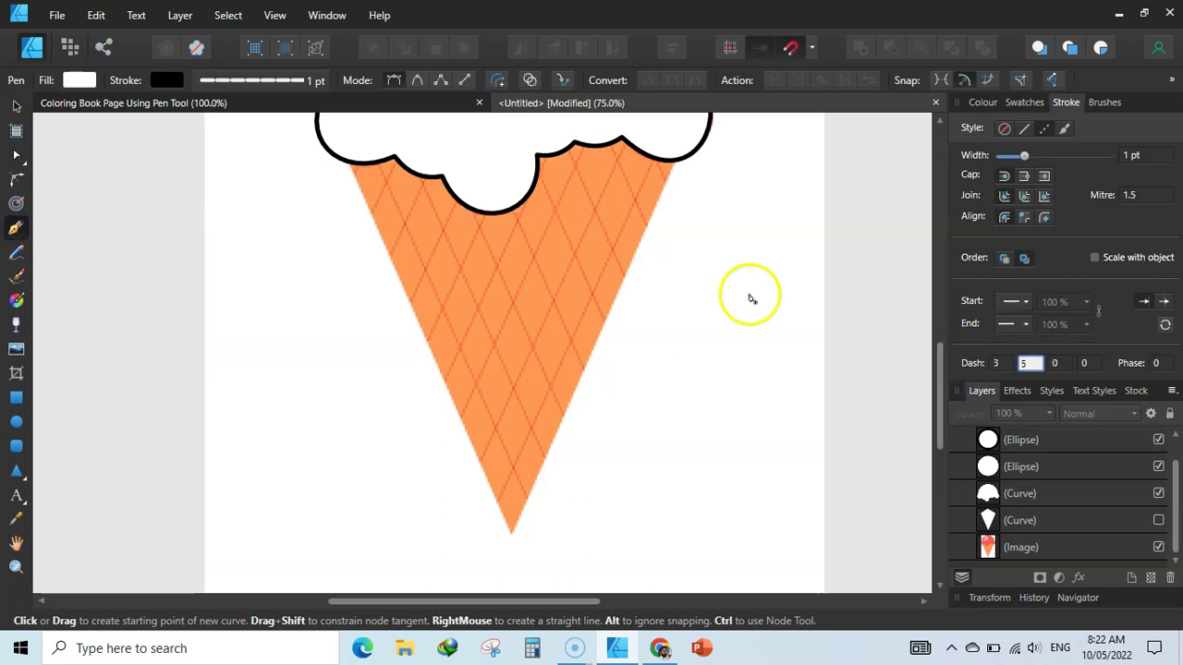
Step: Trace the leftmost down-right waffle line with a straight dashed line and place copies along the parallel waffle lines across the cone
{"action": "left_click", "coordinate": [377, 162]}
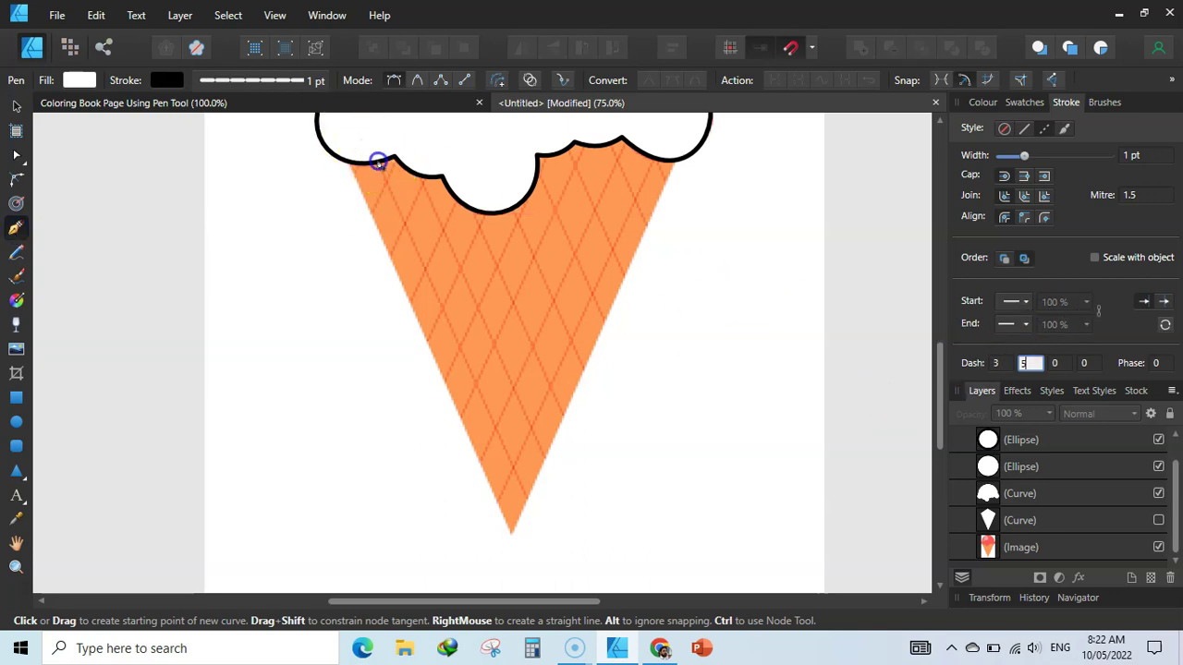
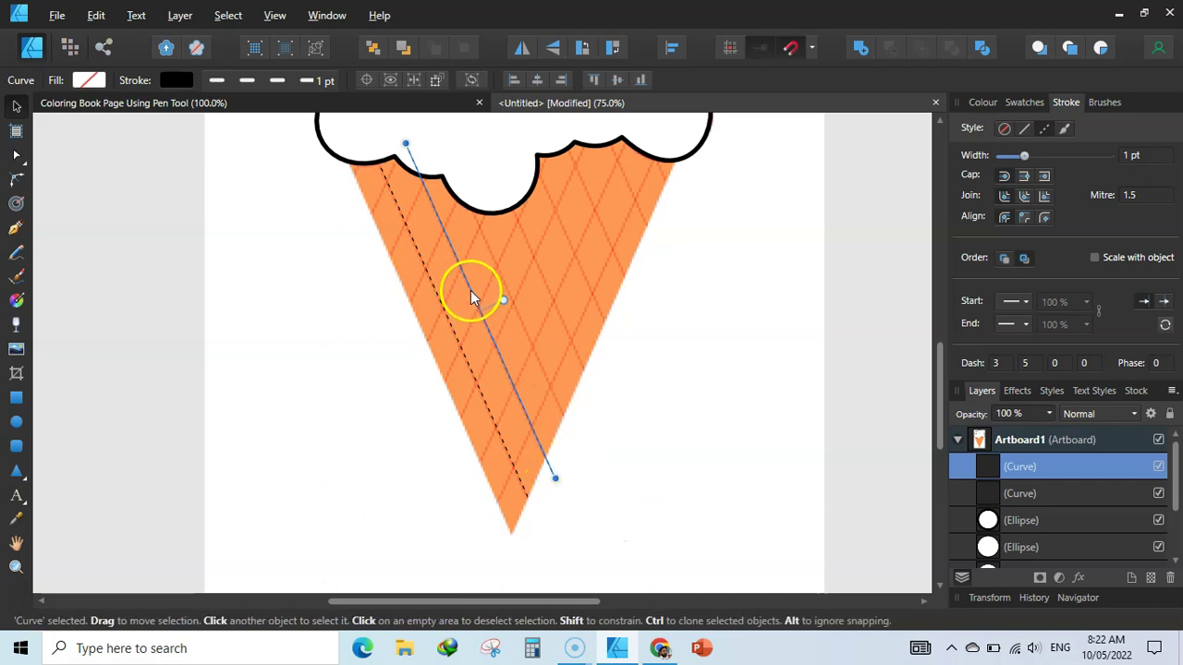
{"action": "left_click_drag", "start_coordinate": [470, 290], "coordinate": [575, 256]}
{"action": "left_click", "coordinate": [613, 326]}
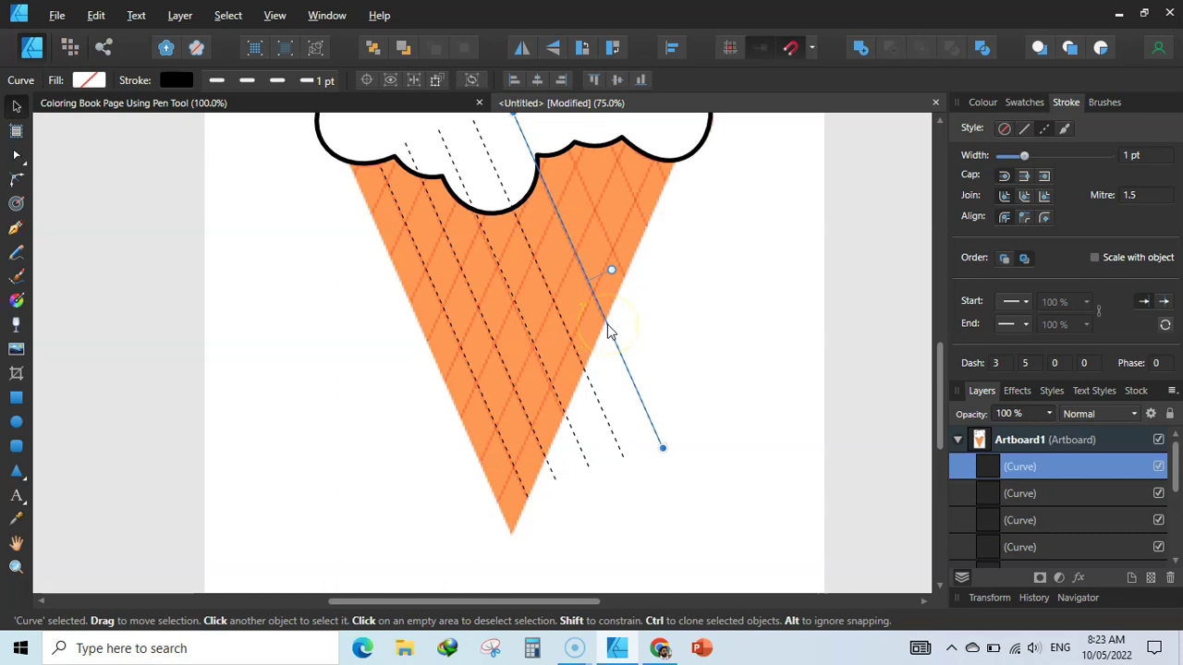
{"action": "left_click_drag", "start_coordinate": [607, 325], "coordinate": [704, 263]}
{"action": "left_click", "coordinate": [890, 296]}
Step: Group all eight dashed diagonal lines
{"action": "left_click", "coordinate": [1066, 103]}
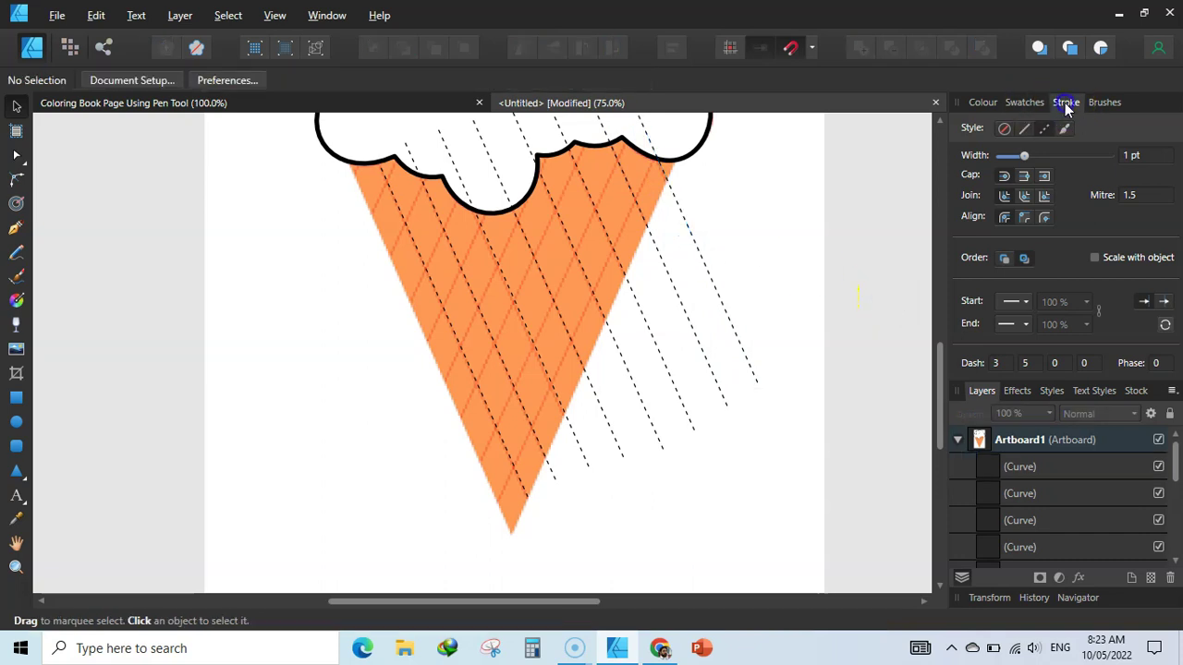
{"action": "left_click", "coordinate": [1013, 202]}
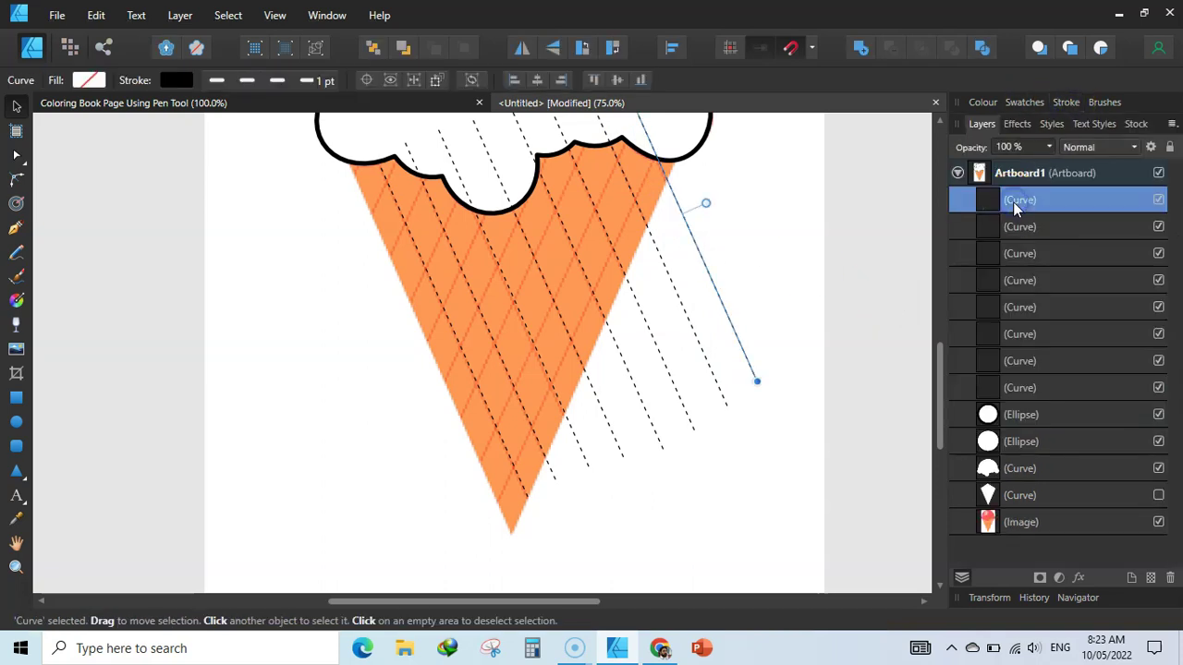
{"action": "left_click", "coordinate": [1016, 388], "text": "shift"}
{"action": "key", "text": "ctrl+g"}
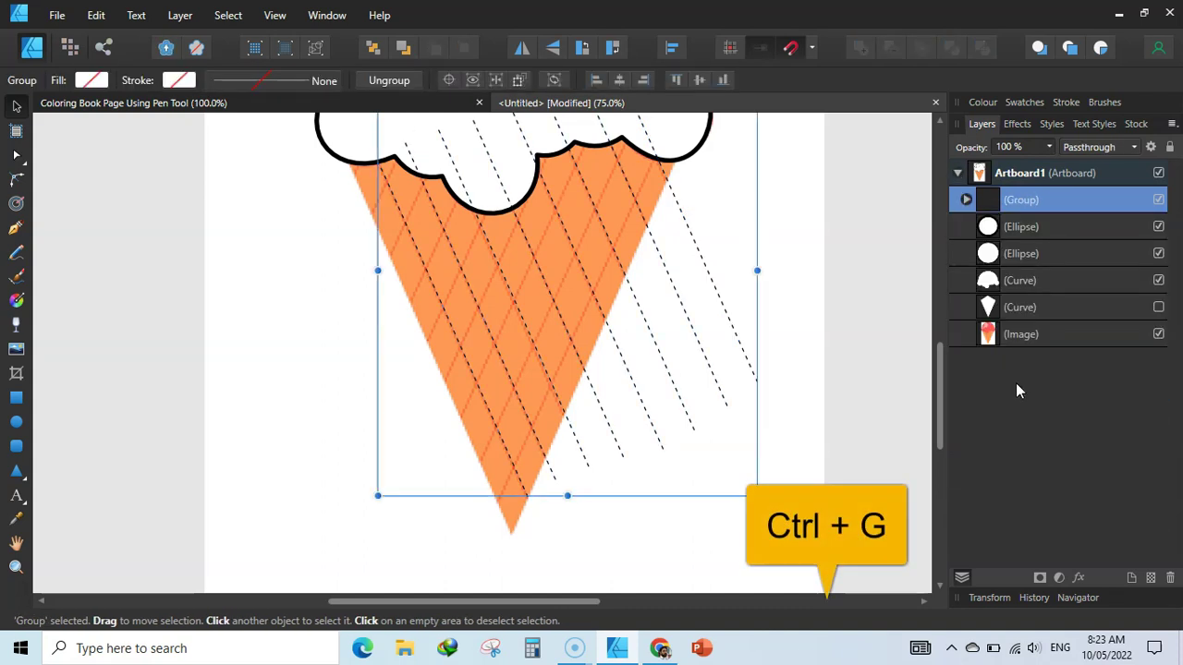
Step: Duplicate the dashed line group, flip the copy horizontally and align it with the opposite diagonal waffle lines
{"action": "key", "text": "ctrl+j"}
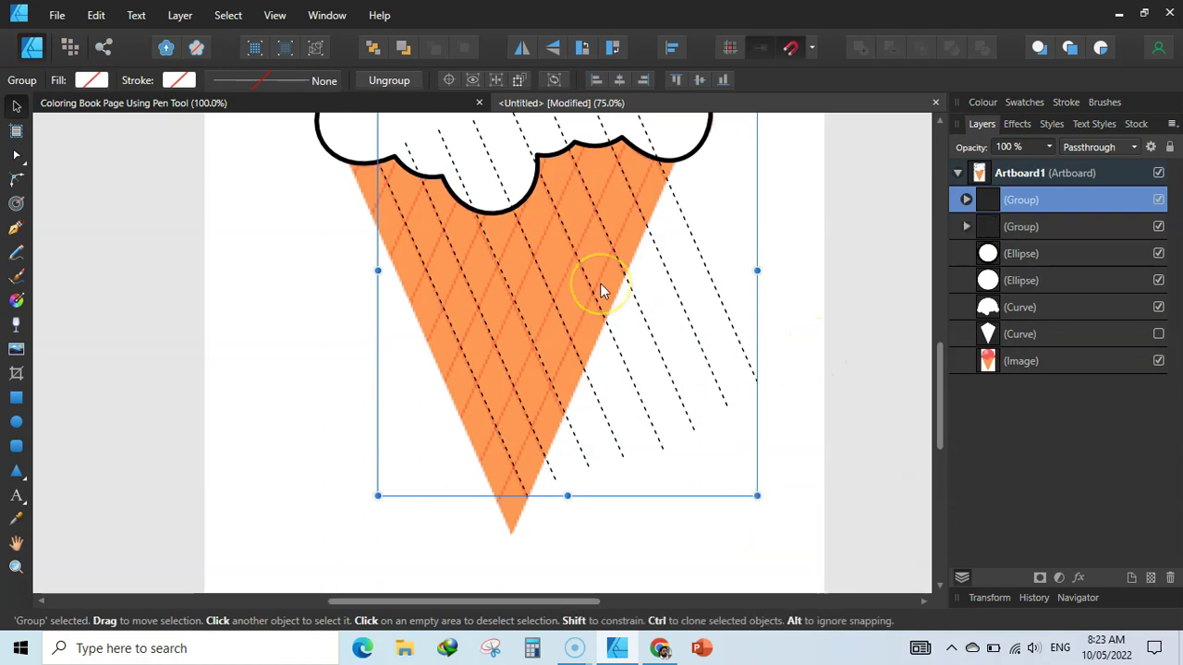
{"action": "left_click", "coordinate": [523, 49]}
{"action": "left_click_drag", "start_coordinate": [604, 270], "coordinate": [526, 299]}
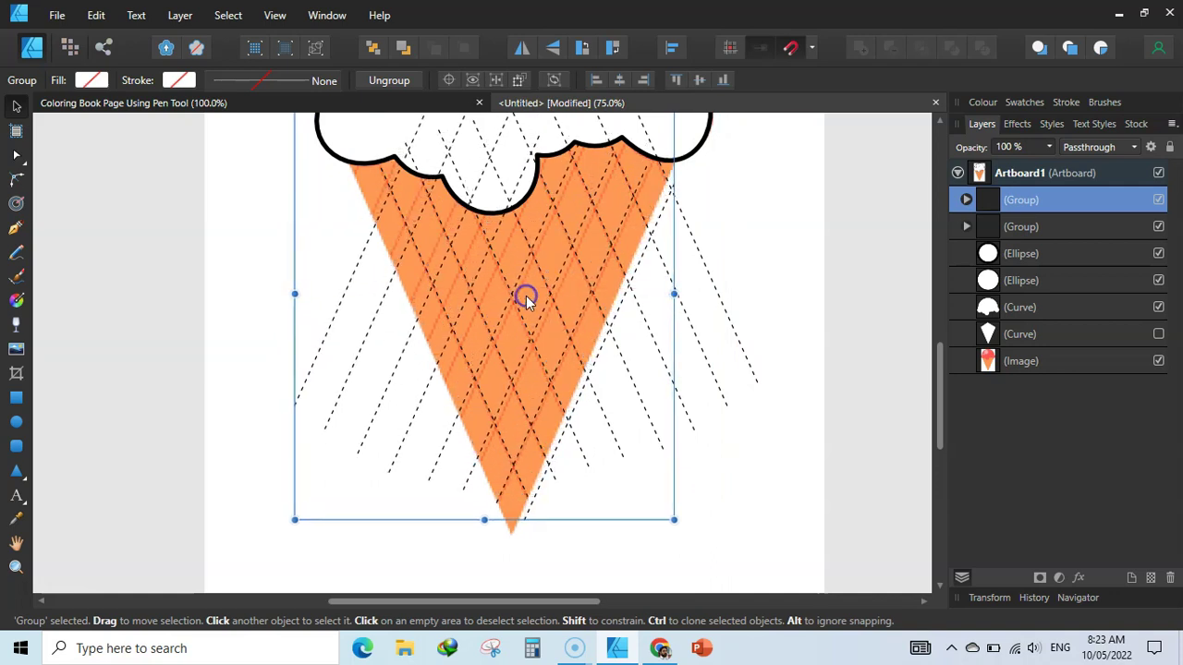
Step: Combine the two dashed line groups into a single group
{"action": "left_click", "coordinate": [982, 228]}
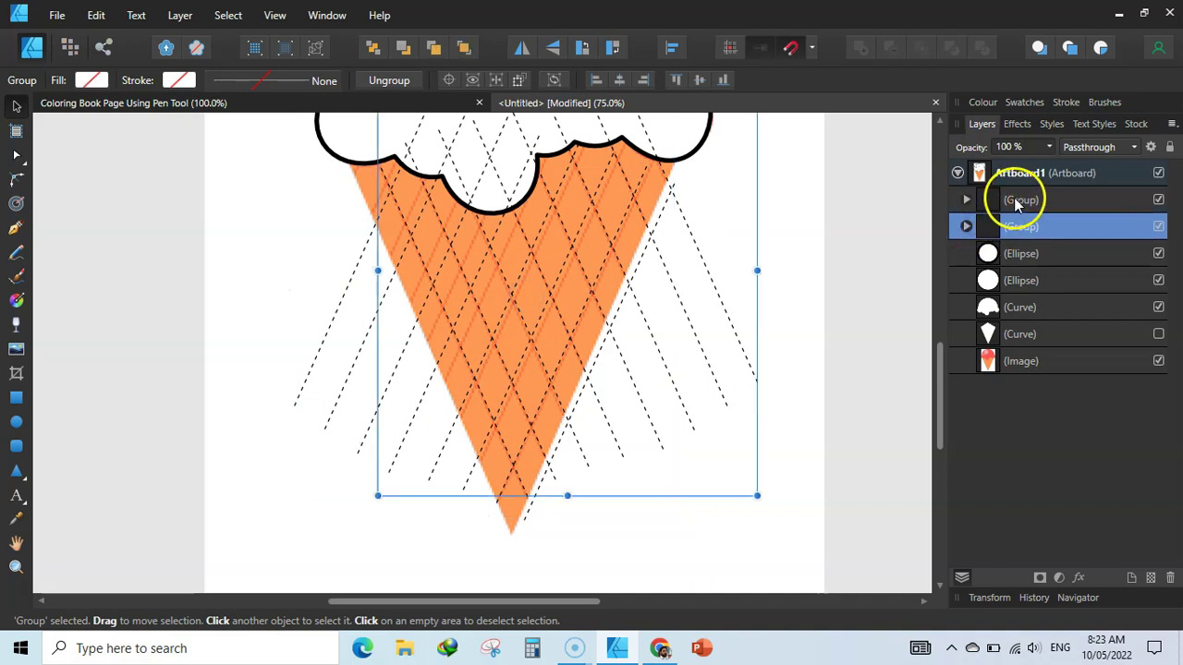
{"action": "left_click", "coordinate": [1017, 202], "text": "shift"}
{"action": "key", "text": "ctrl+g"}
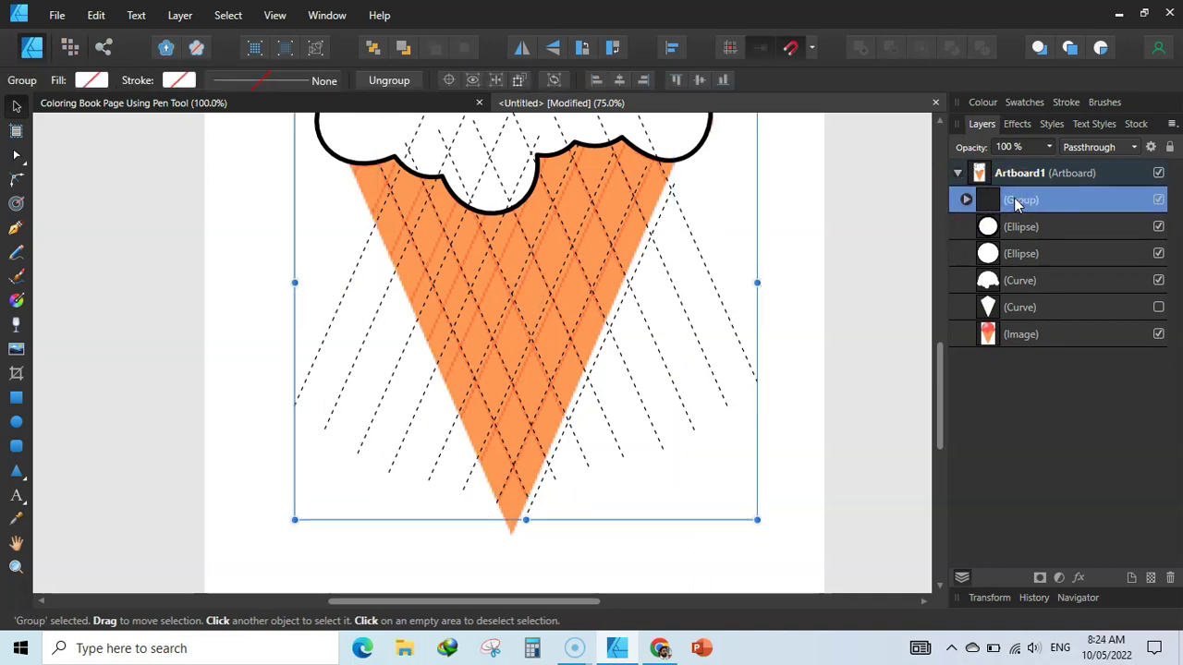
Step: Clip the crosshatch group inside the cone curve, and show the cone curve in place of the reference image
{"action": "left_click", "coordinate": [992, 205]}
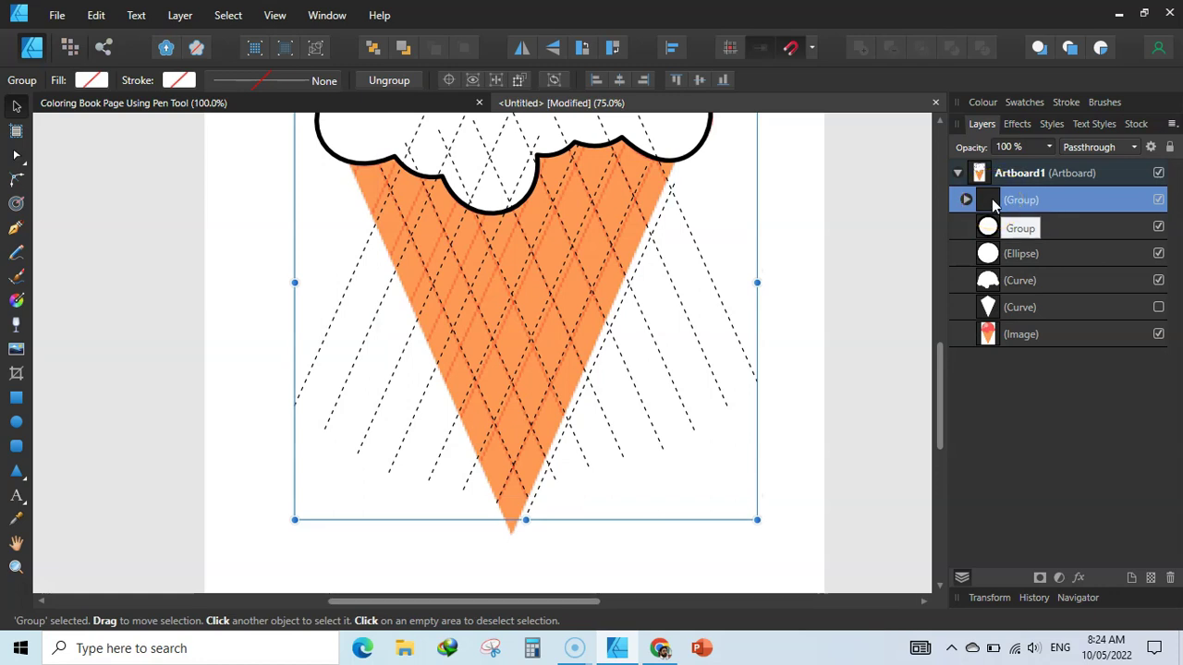
{"action": "left_click_drag", "start_coordinate": [987, 205], "coordinate": [1054, 322]}
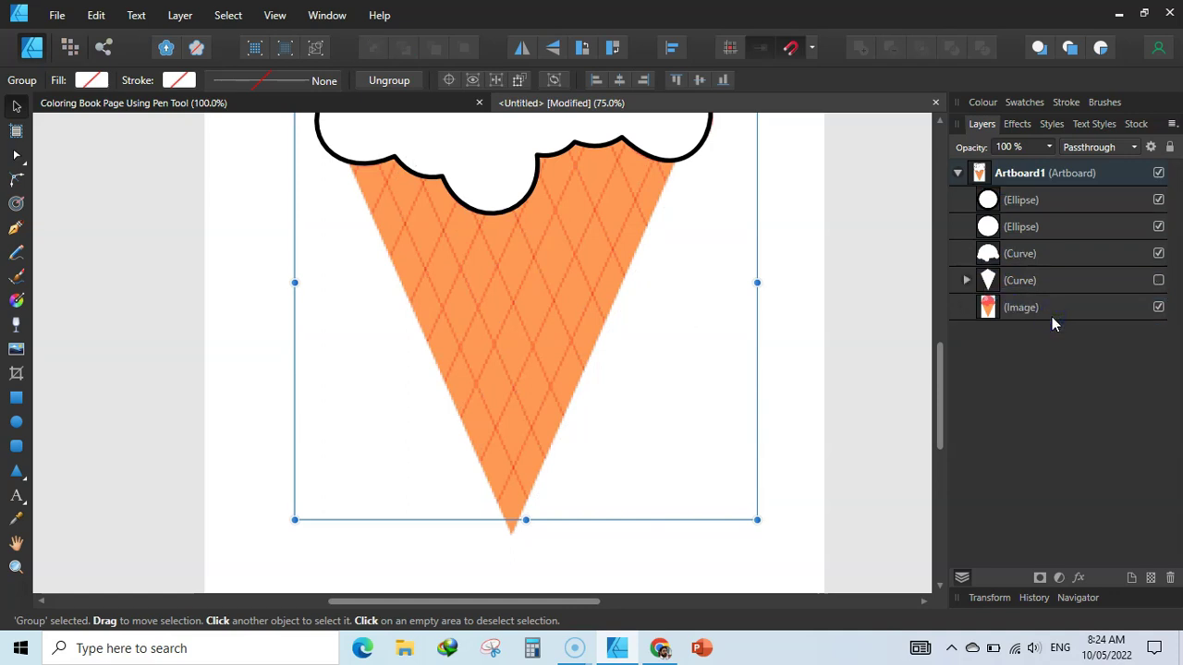
{"action": "left_click", "coordinate": [1158, 281]}
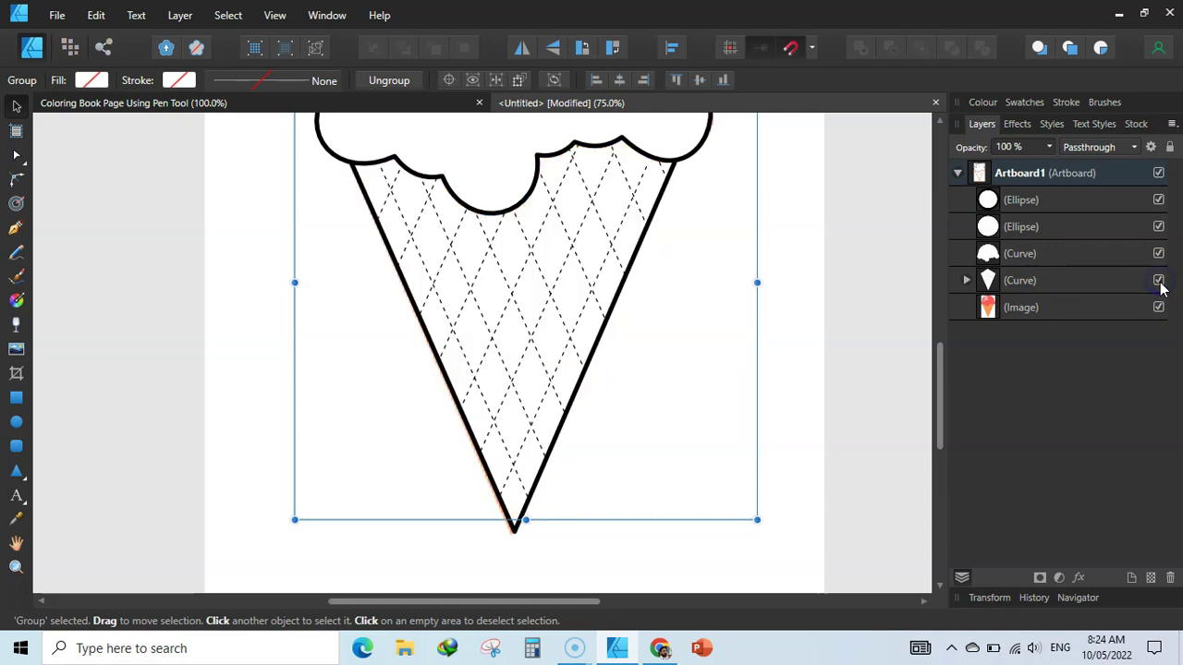
{"action": "left_click", "coordinate": [1158, 307]}
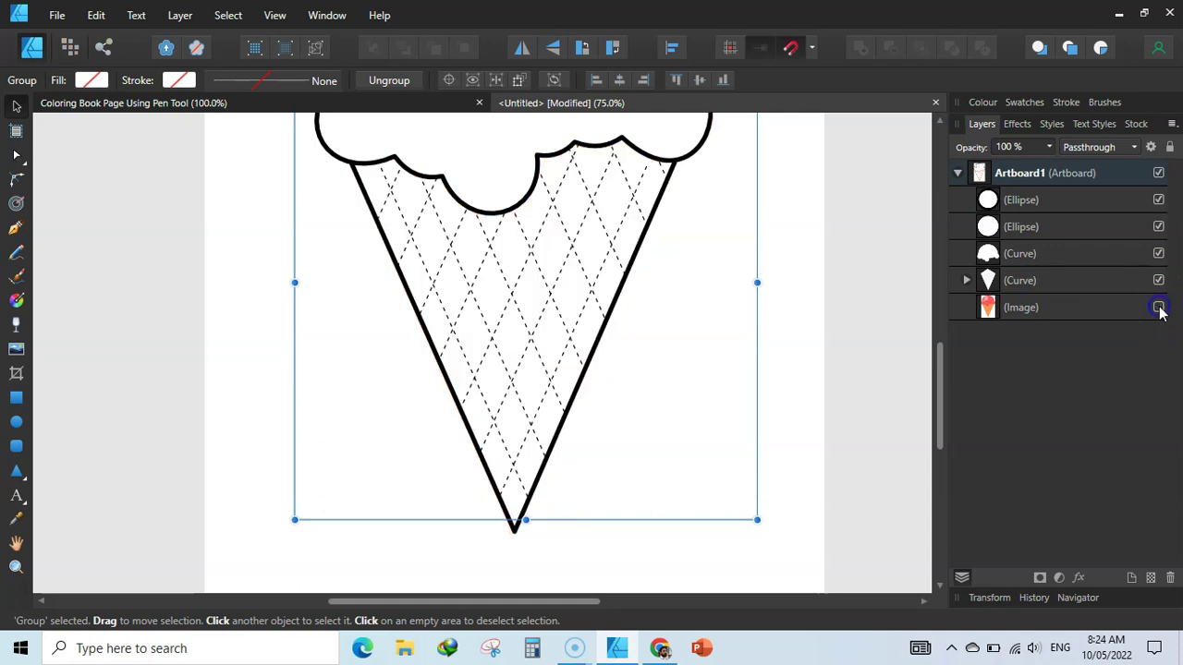
Step: Examine the ice cream line art on the whole artboard and close up on the scoop and waffle pattern
{"action": "key", "text": "ctrl+minus"}
{"action": "key", "text": "ctrl+minus"}
{"action": "key", "text": "ctrl+minus"}
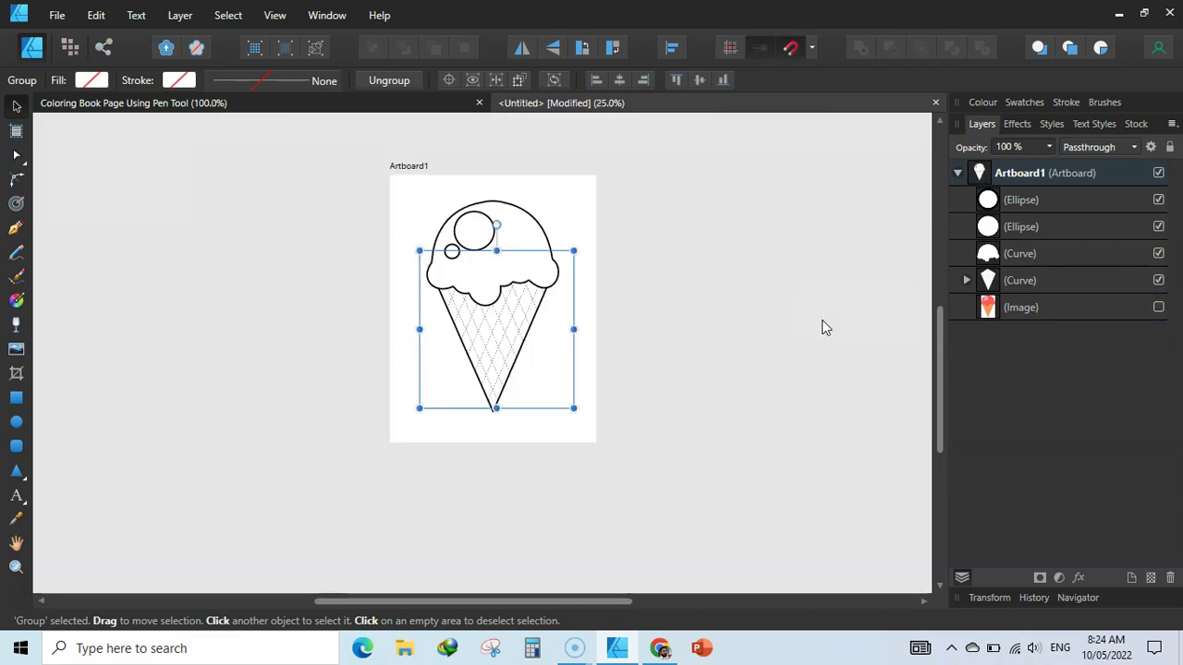
{"action": "key", "text": "ctrl+plus"}
{"action": "key", "text": "ctrl+plus"}
{"action": "key", "text": "ctrl+plus"}
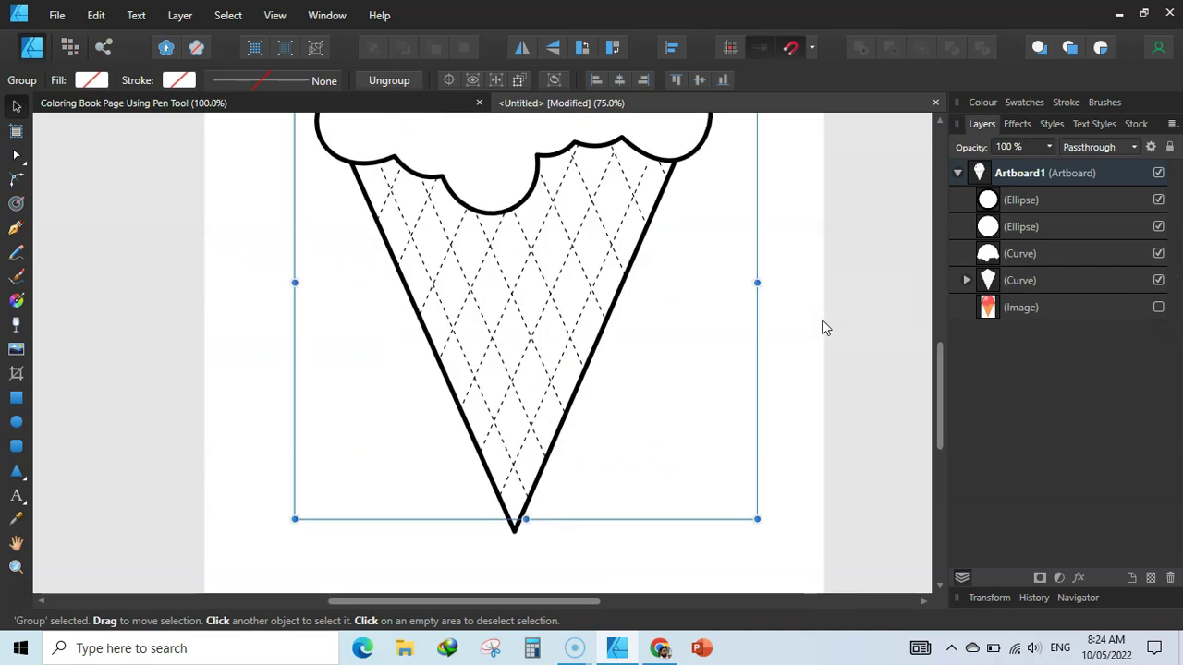
{"action": "left_click_drag", "start_coordinate": [937, 386], "coordinate": [937, 312]}
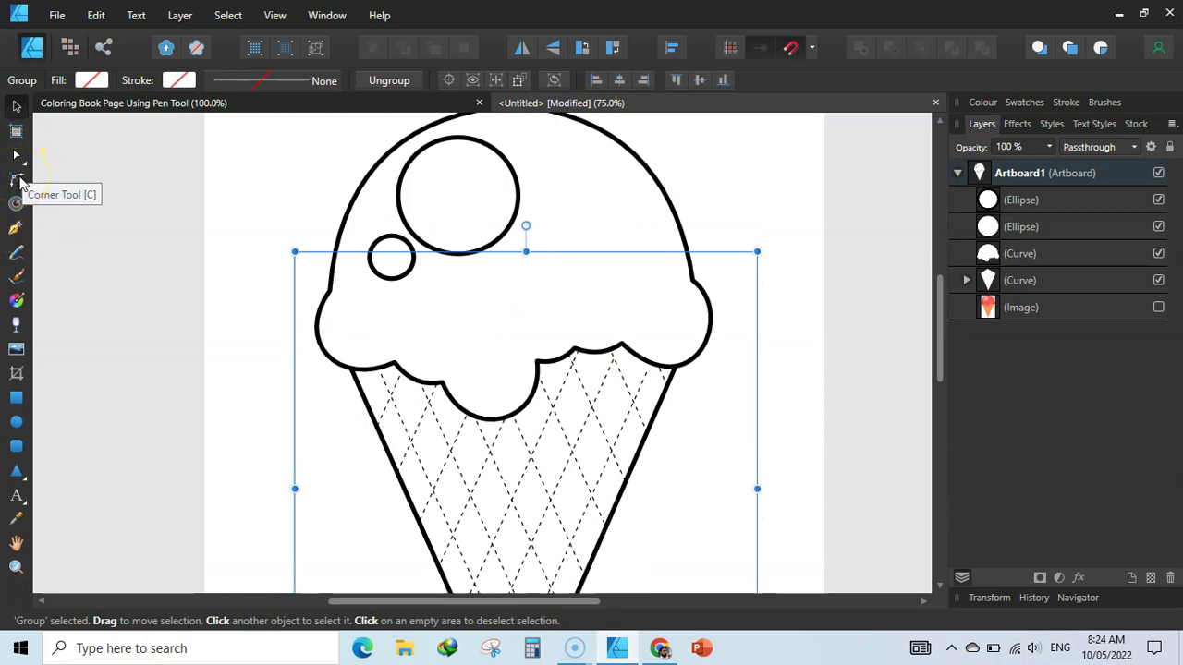
{"action": "key", "text": "ctrl+minus"}
{"action": "key", "text": "ctrl+minus"}
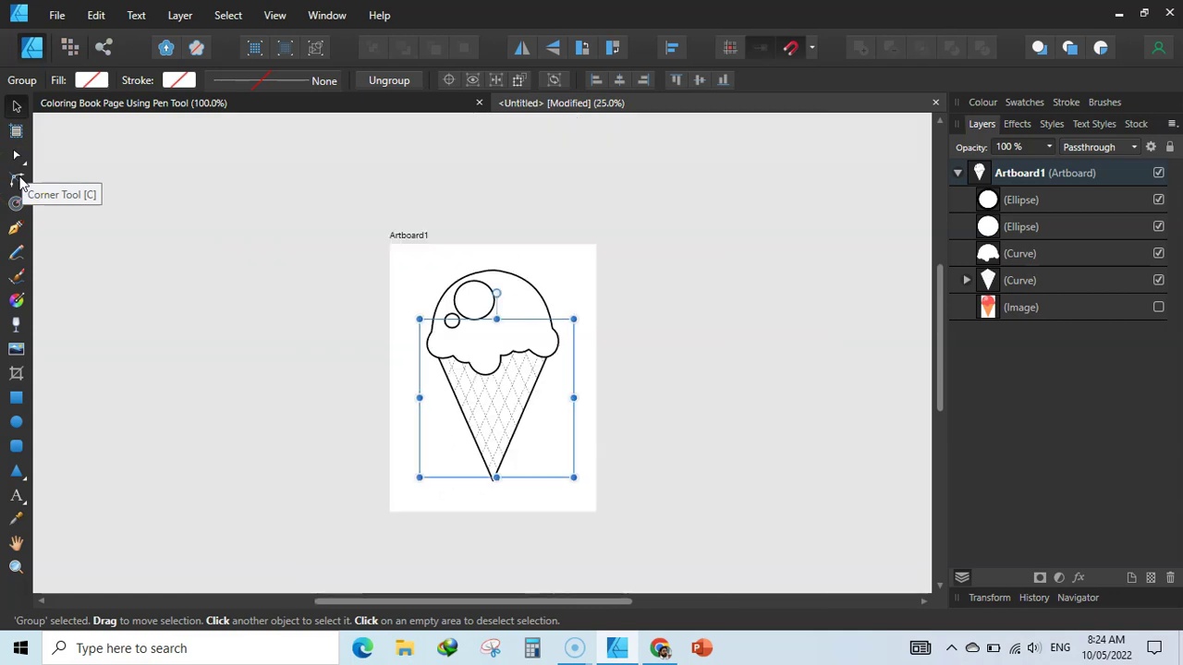
Step: Look through the ice cream, balloon and car artboards in the Coloring Book Page Using Pen Tool document
{"action": "left_click", "coordinate": [312, 102]}
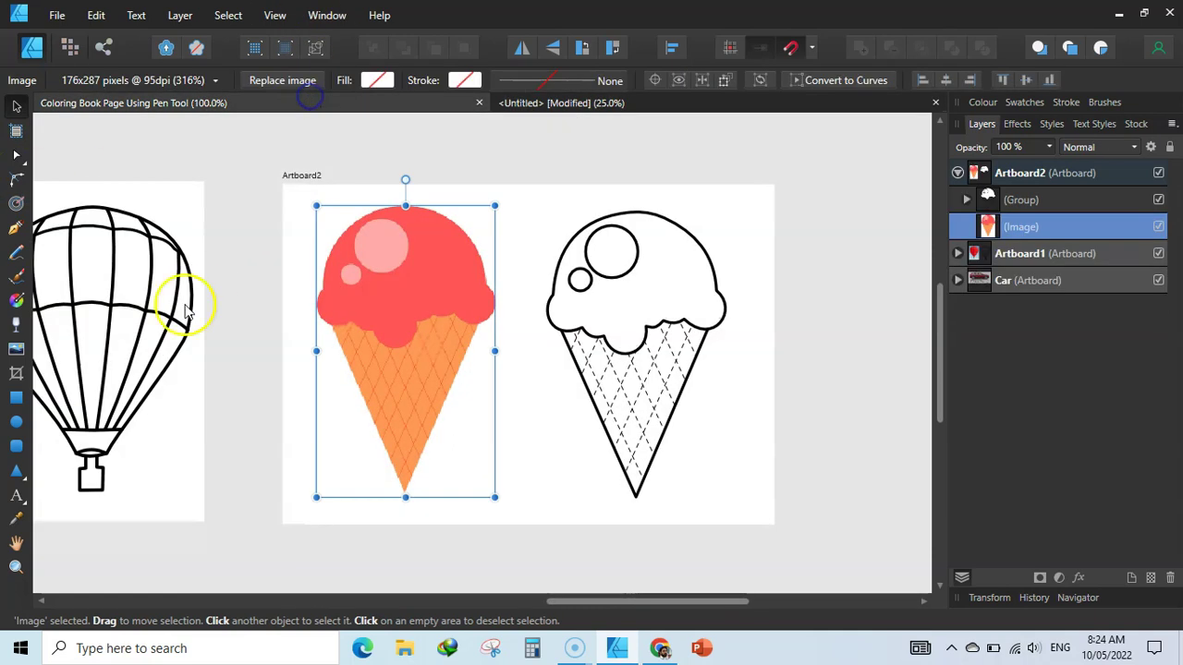
{"action": "left_click_drag", "start_coordinate": [634, 602], "coordinate": [288, 598]}
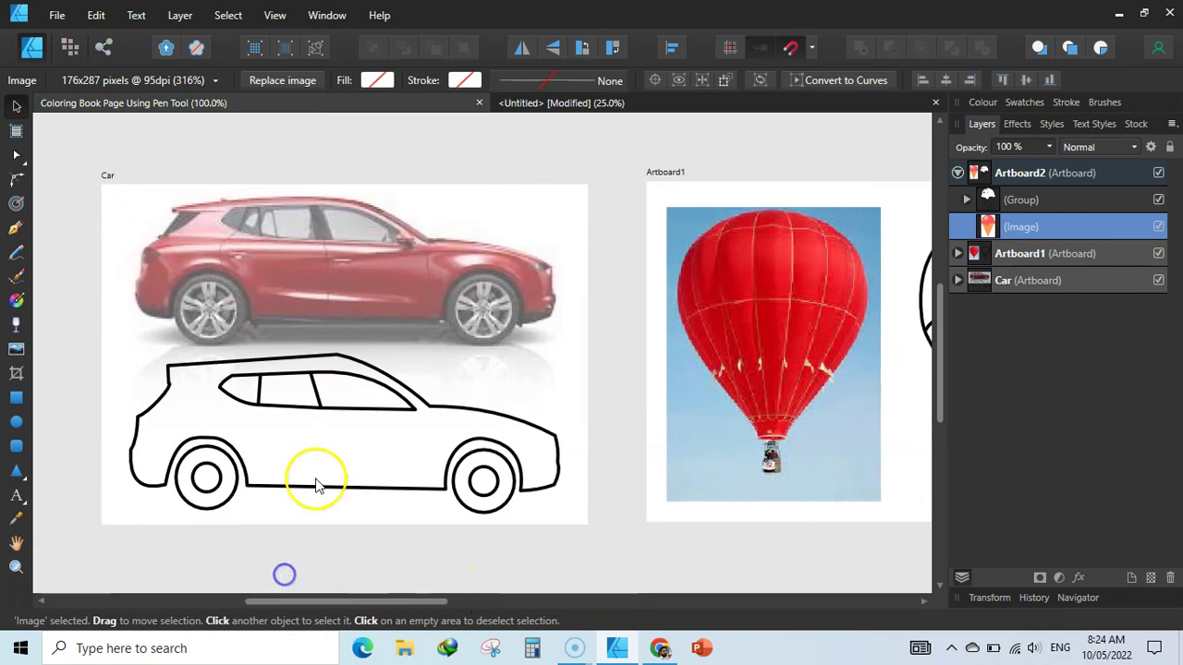
{"action": "mouse_move", "coordinate": [443, 602]}
{"action": "left_mouse_down"}
{"action": "mouse_move", "coordinate": [605, 610]}
{"action": "mouse_move", "coordinate": [840, 597]}
{"action": "left_mouse_up"}
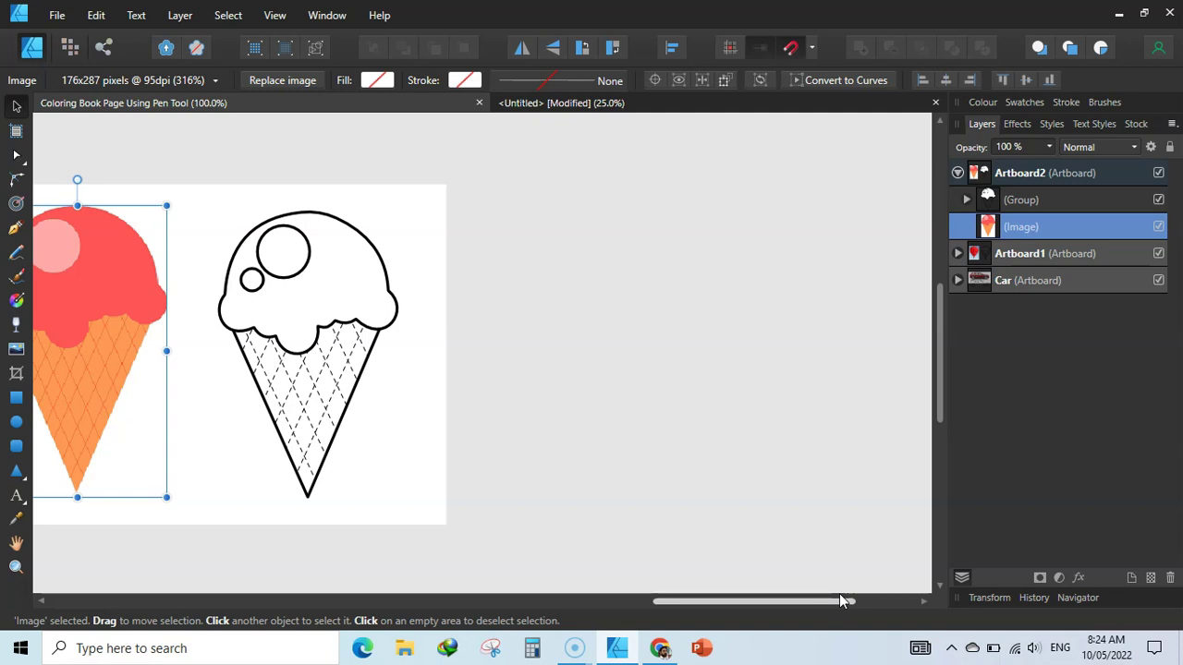
{"action": "left_click_drag", "start_coordinate": [816, 600], "coordinate": [560, 597]}
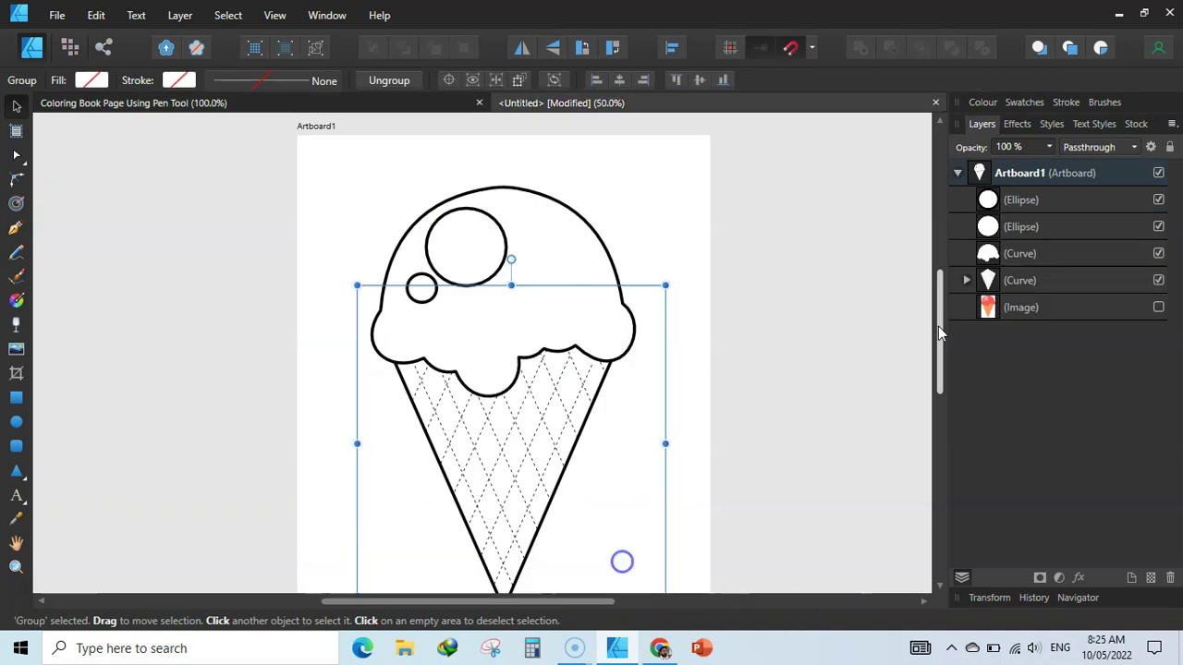
Step: Review the JPEG export settings for Artboard1 of the untitled document, then leave them without exporting
{"action": "scroll", "coordinate": [940, 378], "scroll_direction": "down", "scroll_amount": 3}
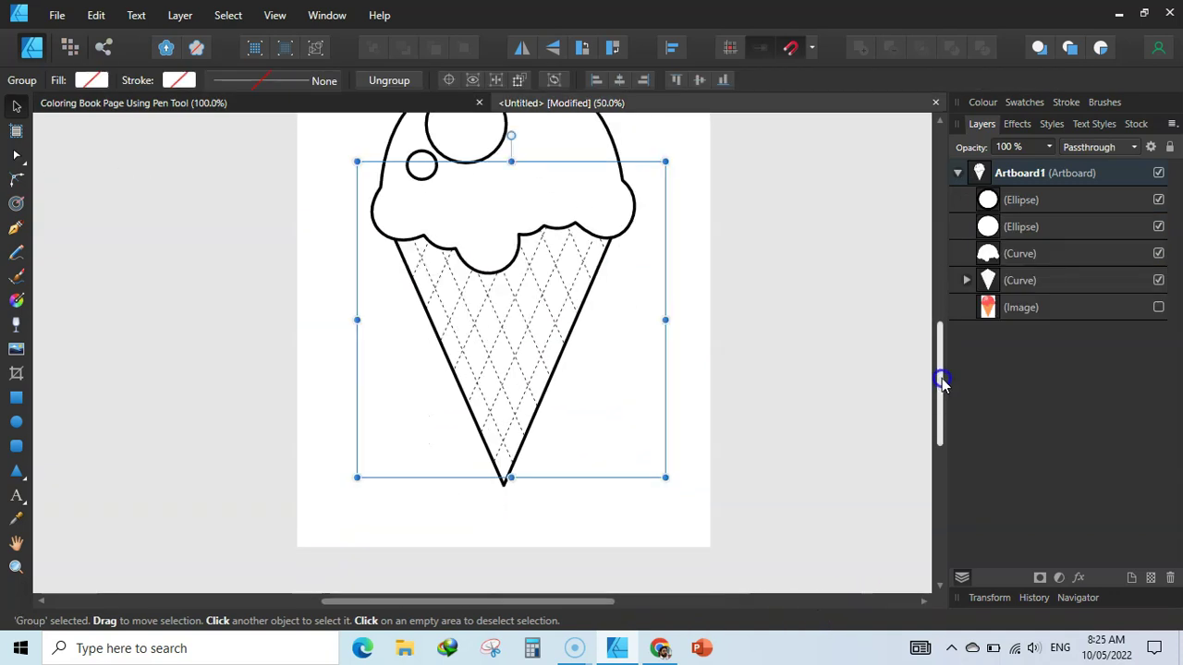
{"action": "left_click", "coordinate": [57, 16]}
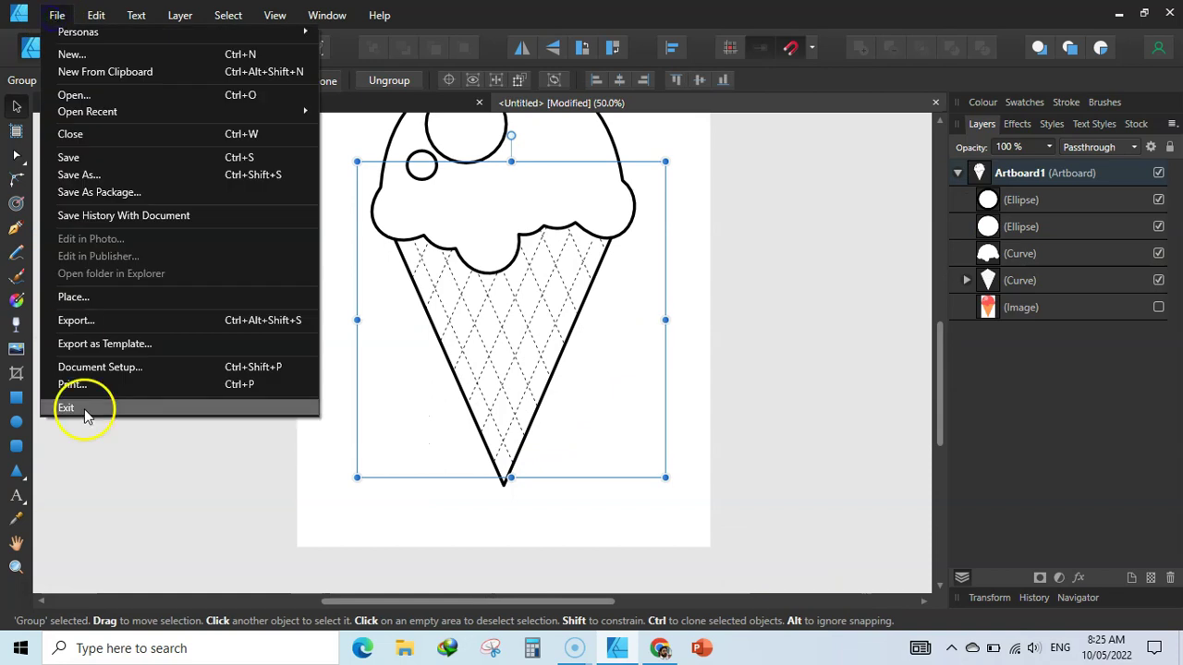
{"action": "left_click", "coordinate": [88, 320]}
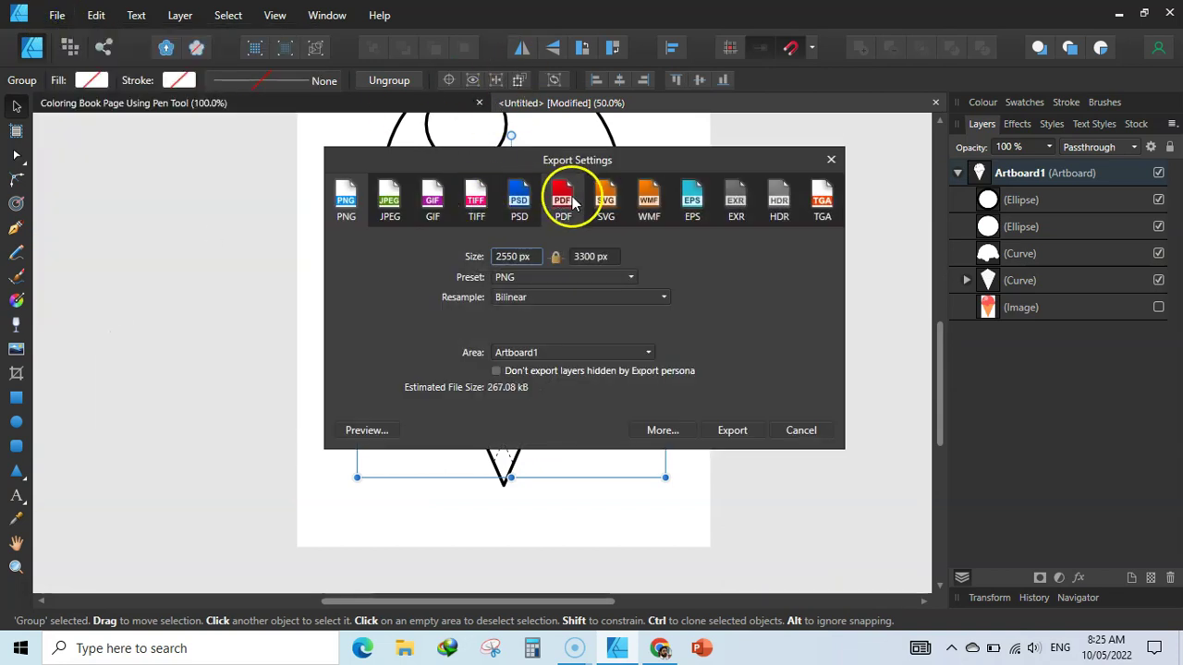
{"action": "left_click", "coordinate": [389, 201]}
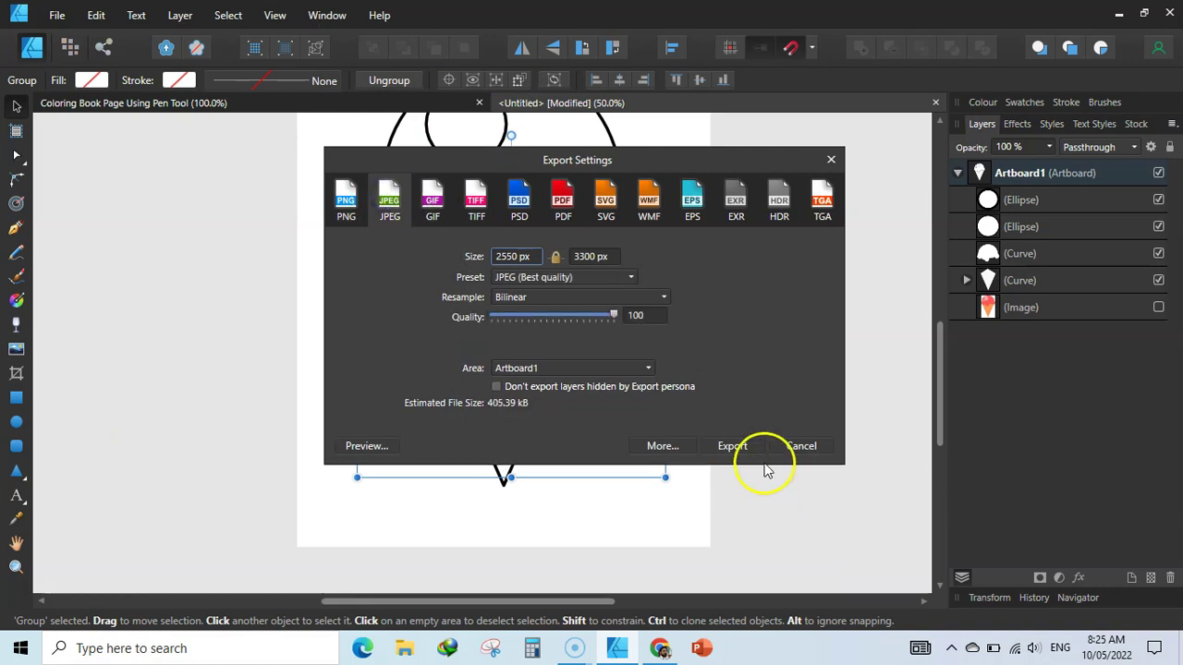
{"action": "left_click", "coordinate": [815, 448]}
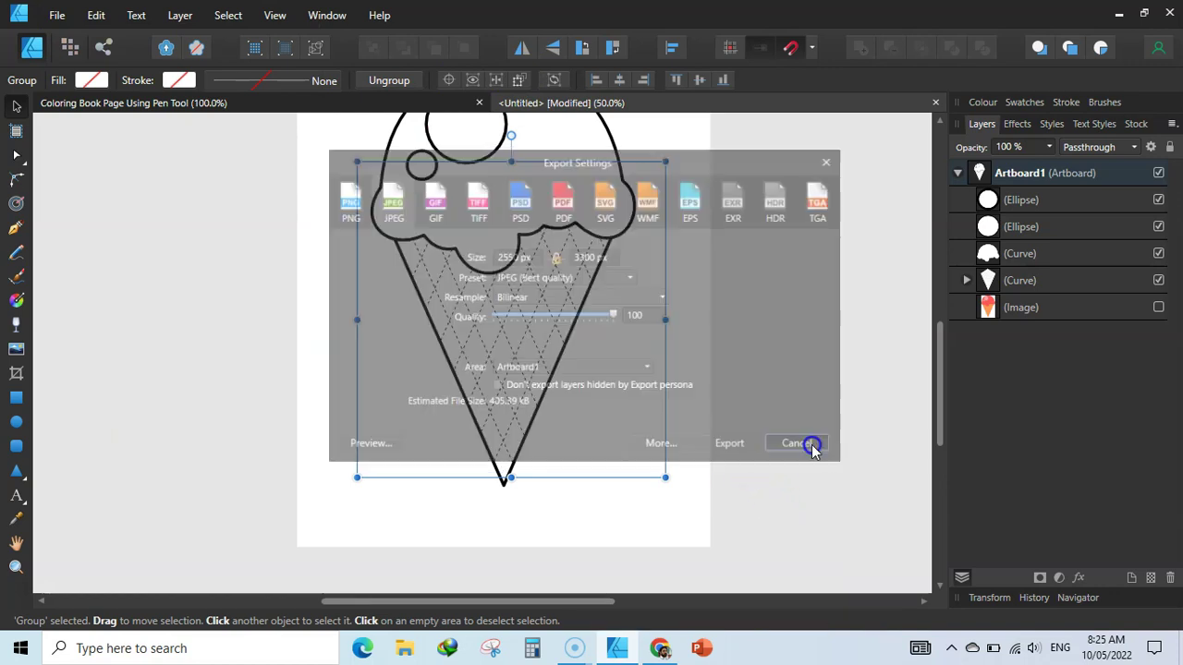